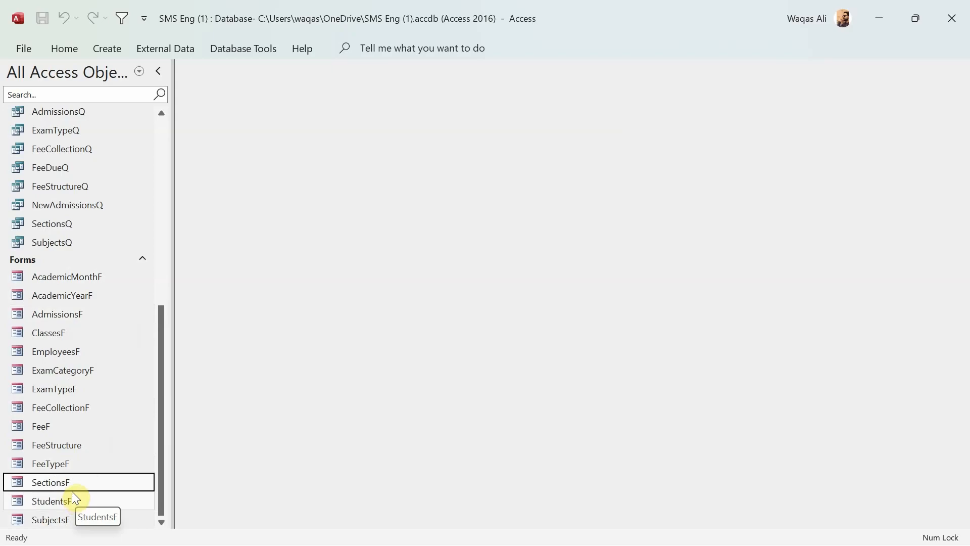
Review the existing AdmissionsF, AcademicMonthF and FeeCollectionF forms, closing each one after viewing
double_click(97, 317)
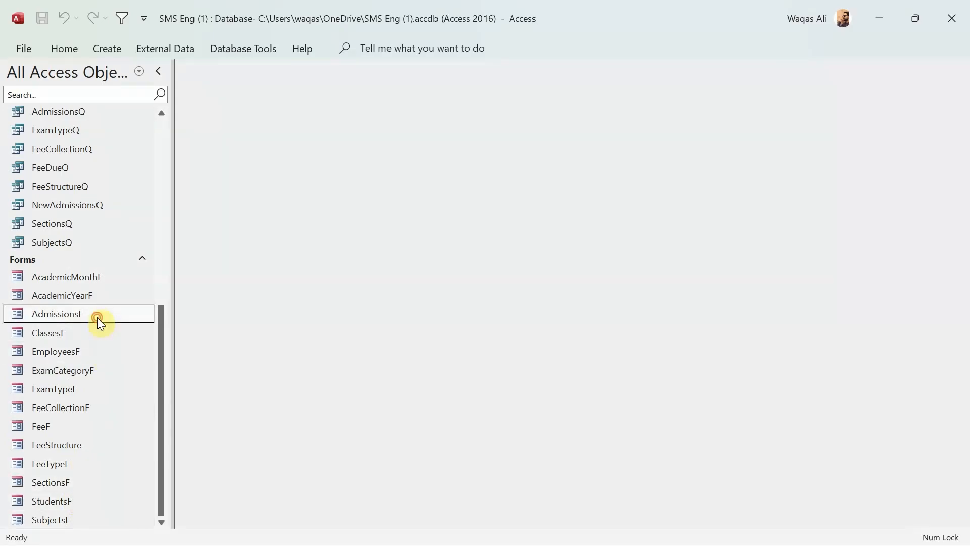
left_click(665, 100)
double_click(105, 281)
left_click(591, 142)
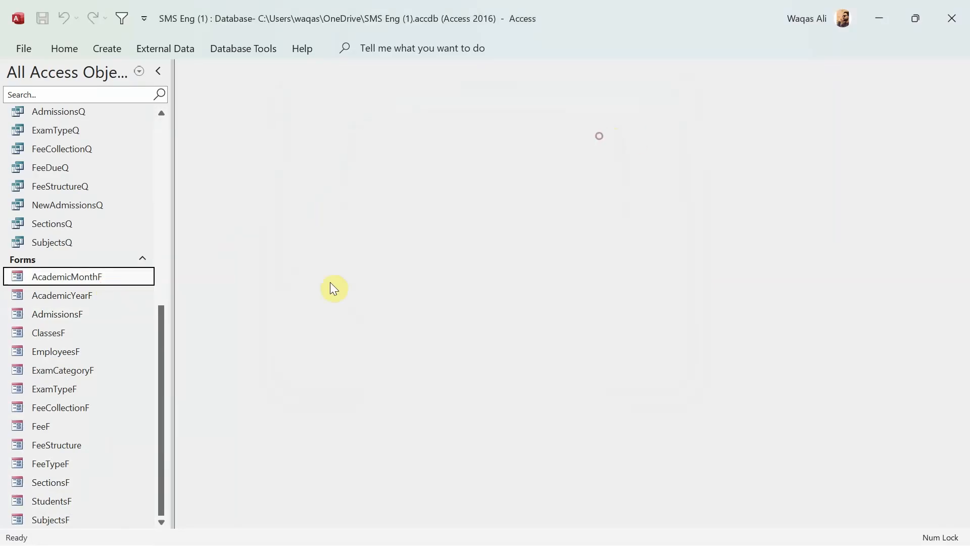
left_click(77, 410)
double_click(77, 411)
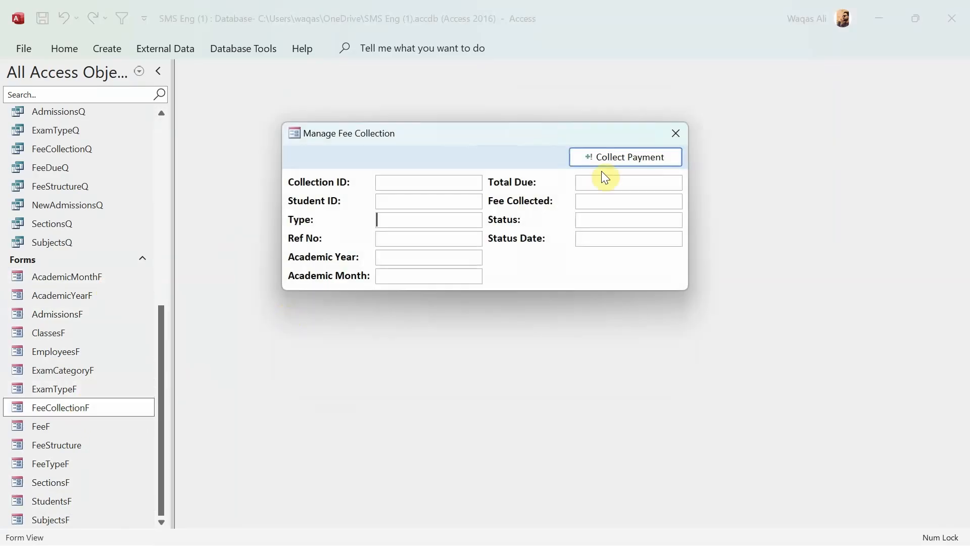
left_click(667, 134)
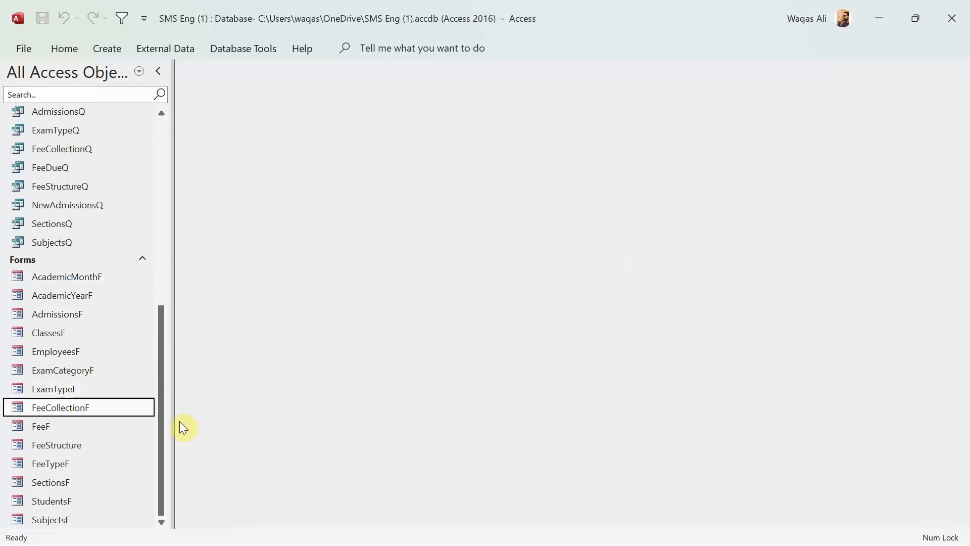
Examine the layouts of the FeeStructure and FeeF forms, closing each form after viewing
double_click(61, 445)
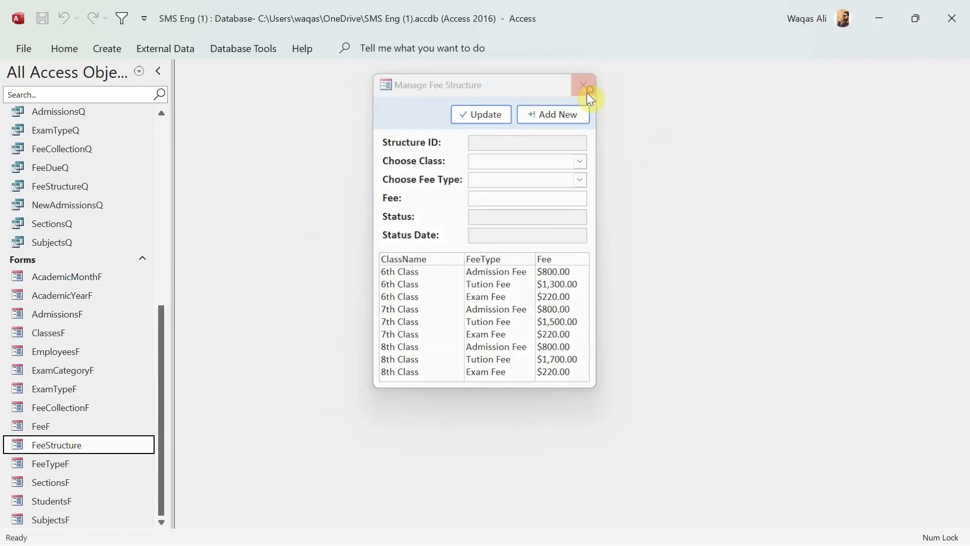
left_click(585, 84)
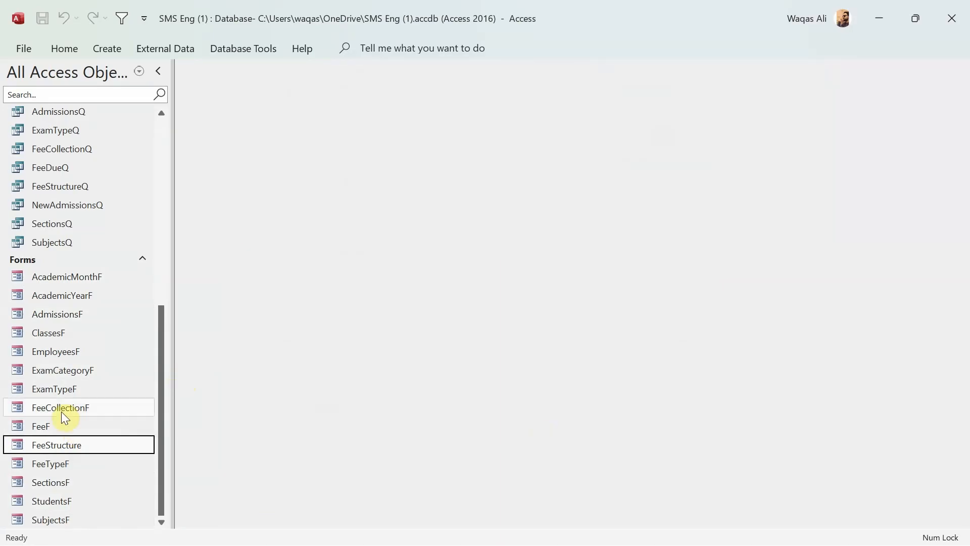
left_click(48, 429)
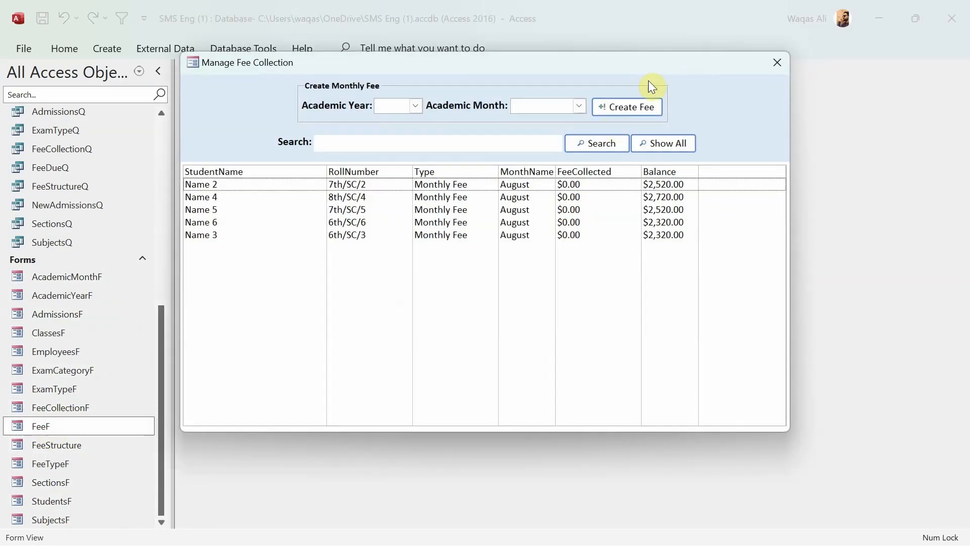
left_click(782, 67)
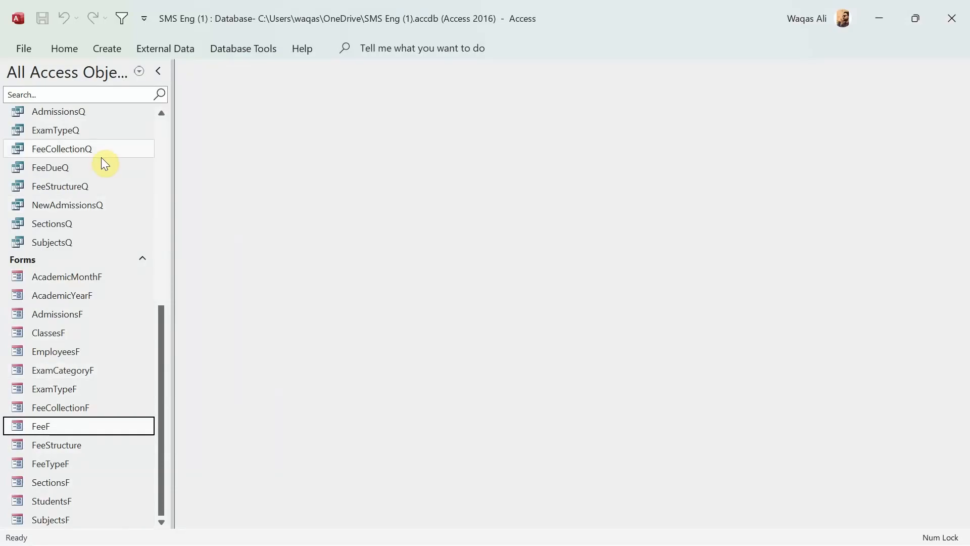
double_click(71, 450)
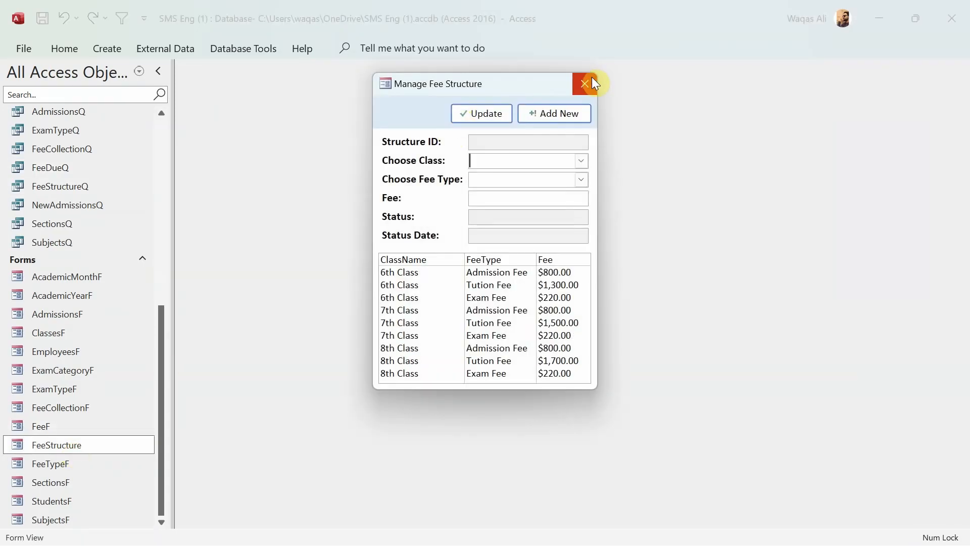
left_click(591, 81)
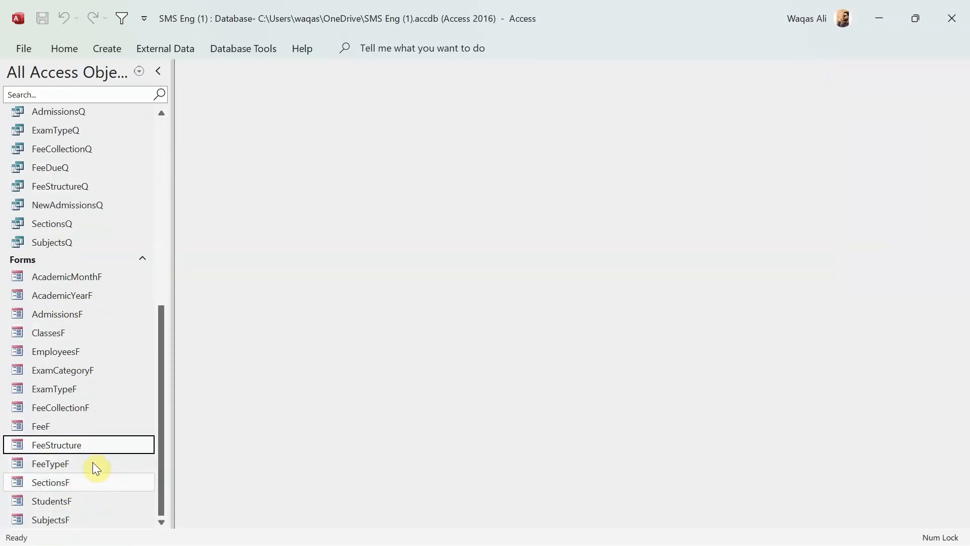
left_click(76, 427)
double_click(76, 426)
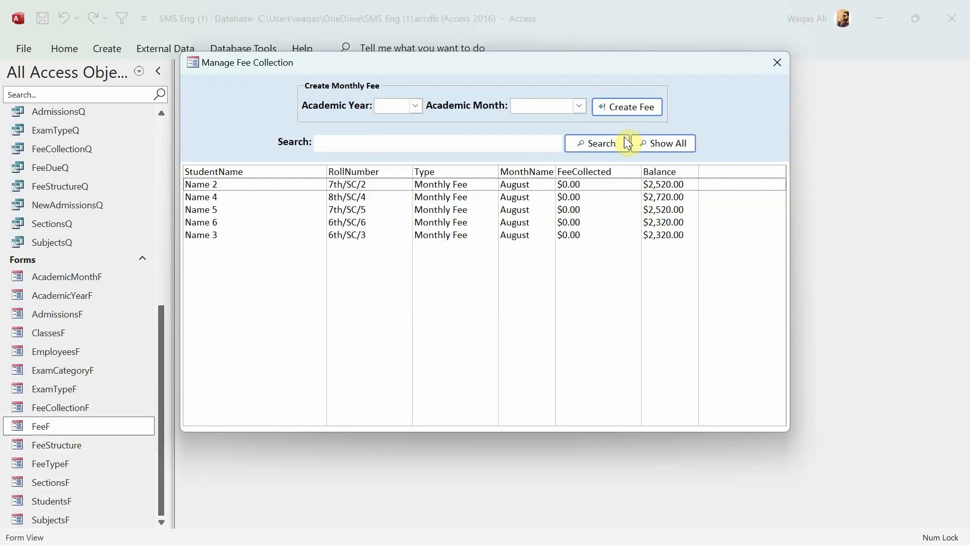
left_click(771, 63)
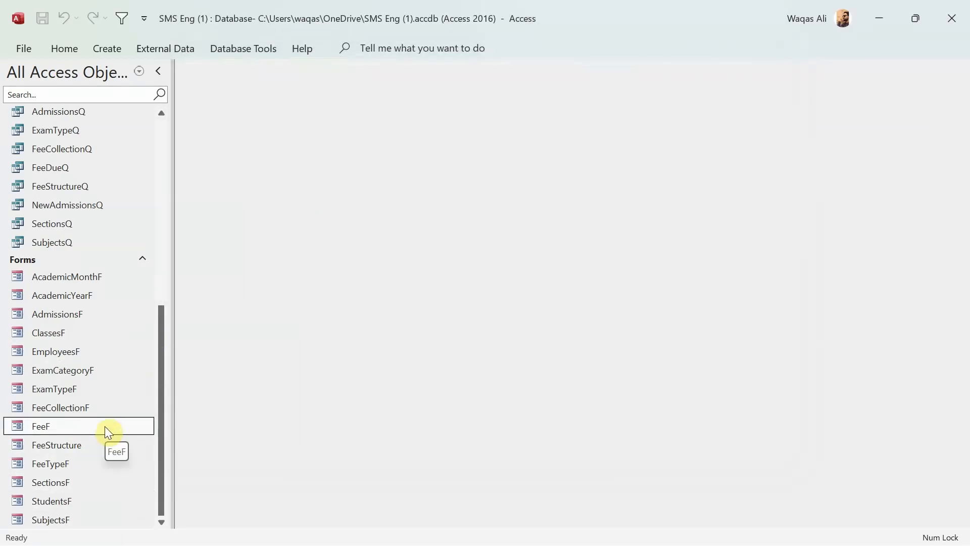
Duplicate the FeeF form under the name MainF
left_click(42, 427)
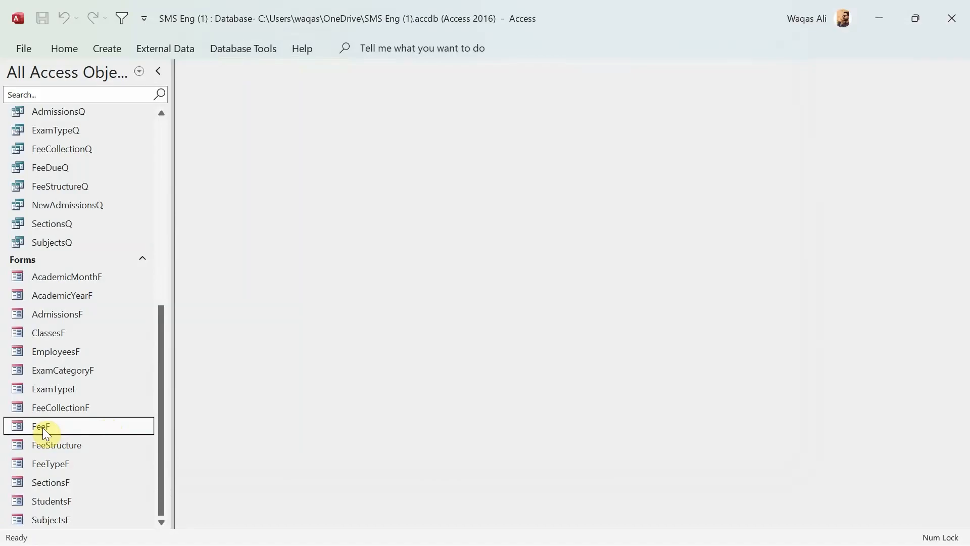
key("ctrl+v")
type("M")
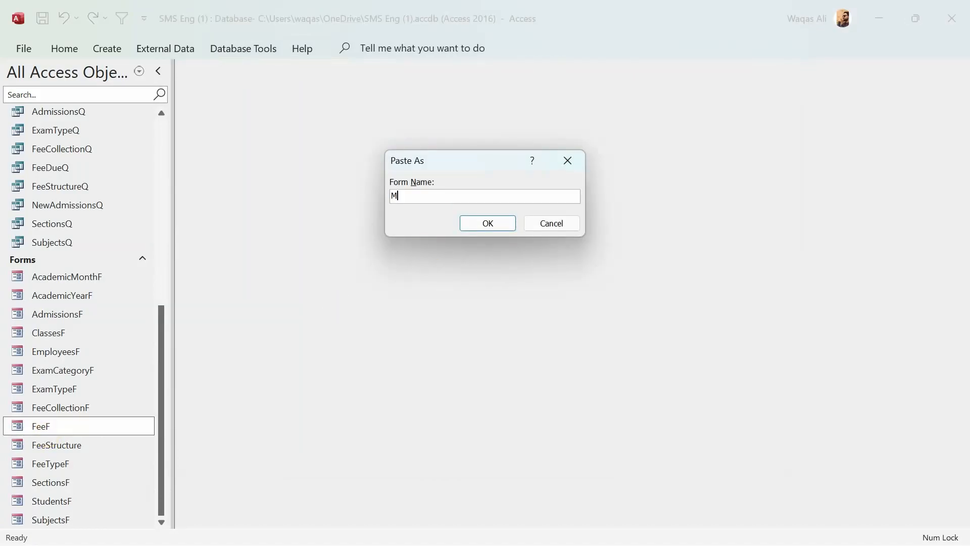
type("ainF")
key("Return")
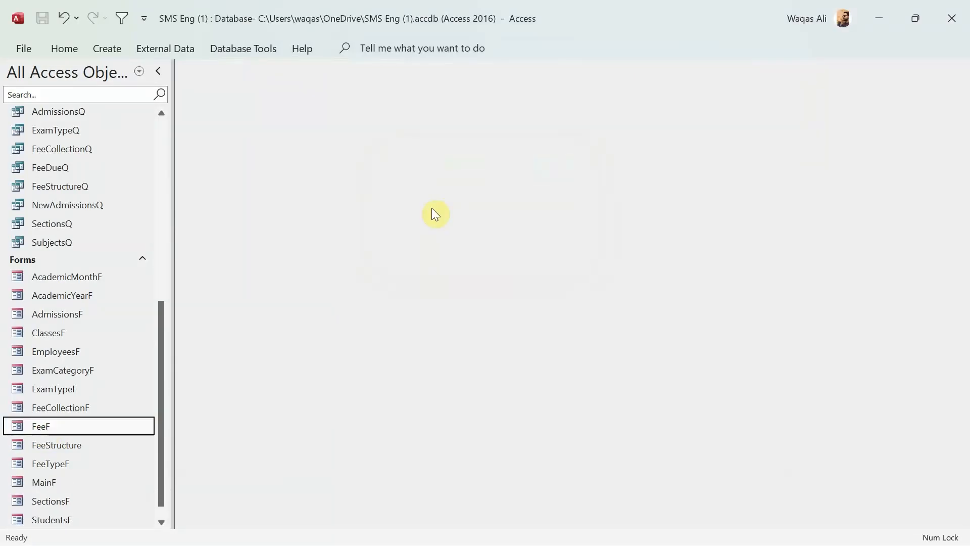
Open the MainF form in Design View and delete all of its copied controls
left_click(81, 483)
right_click(81, 483)
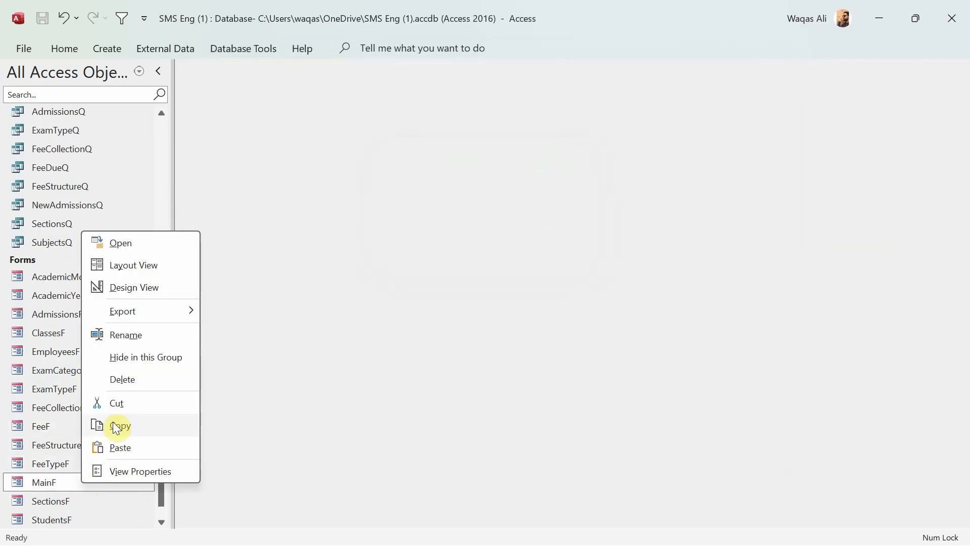
left_click(163, 293)
left_click_drag(828, 118, 204, 455)
key("Delete")
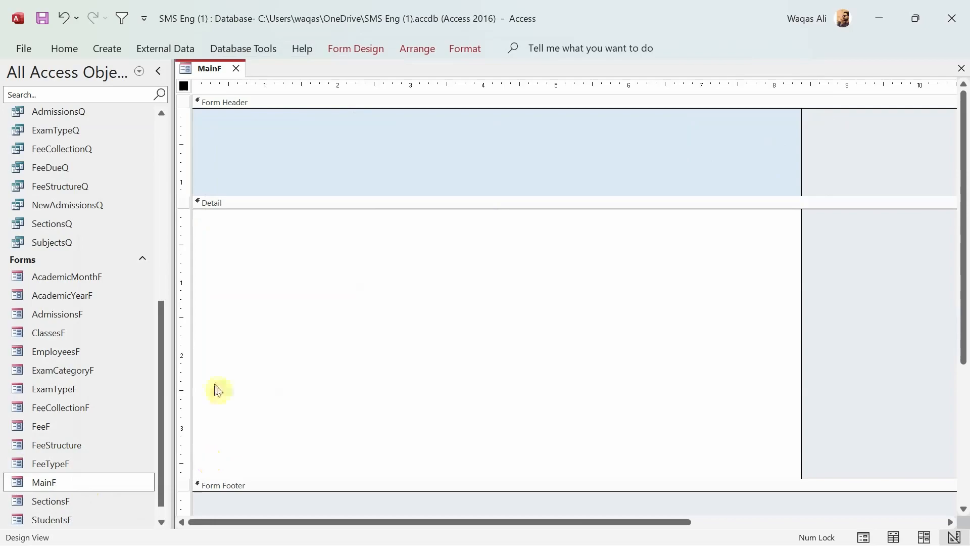
Remove the form header and footer from MainF so that only the Detail section is left
left_click_drag(367, 195, 369, 155)
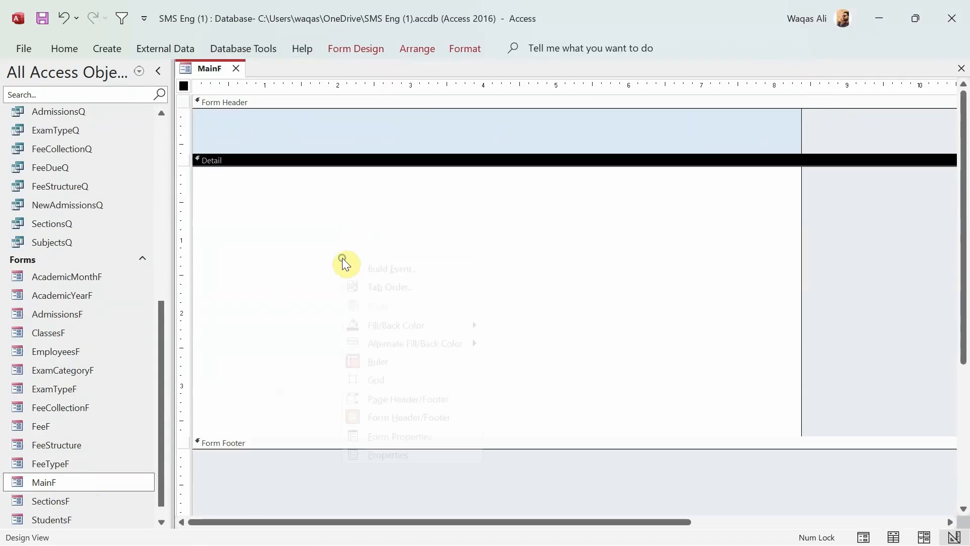
right_click(342, 258)
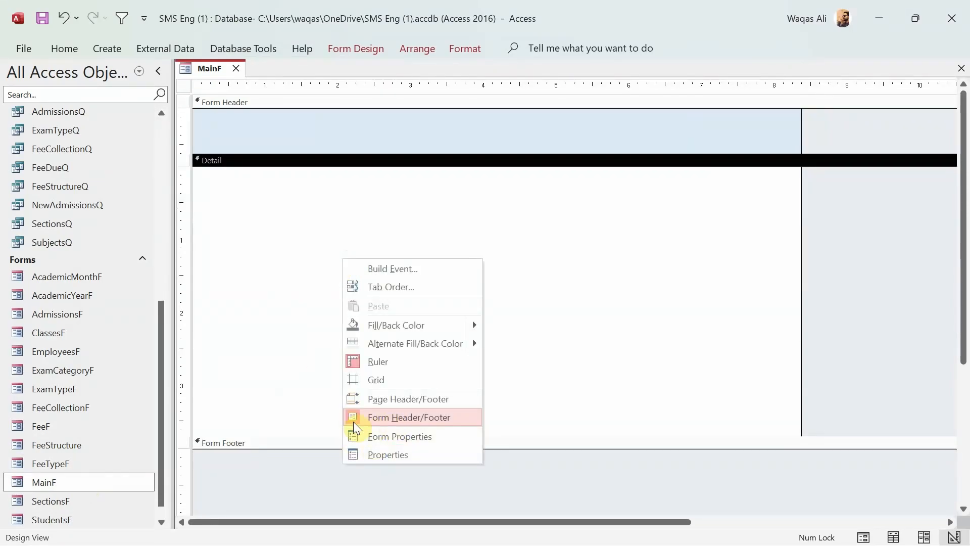
left_click(374, 418)
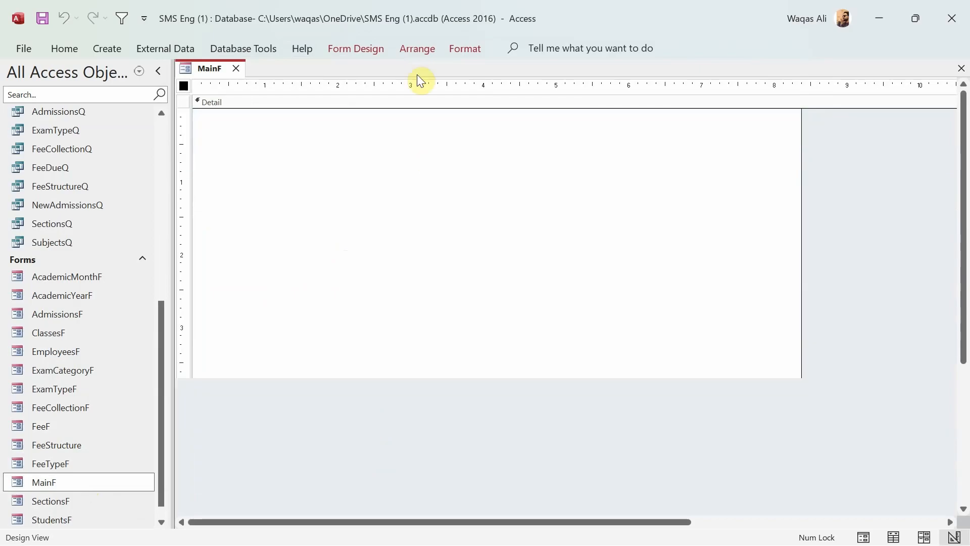
Open the code of MainF's On Load event procedure from the form's event properties
left_click(347, 49)
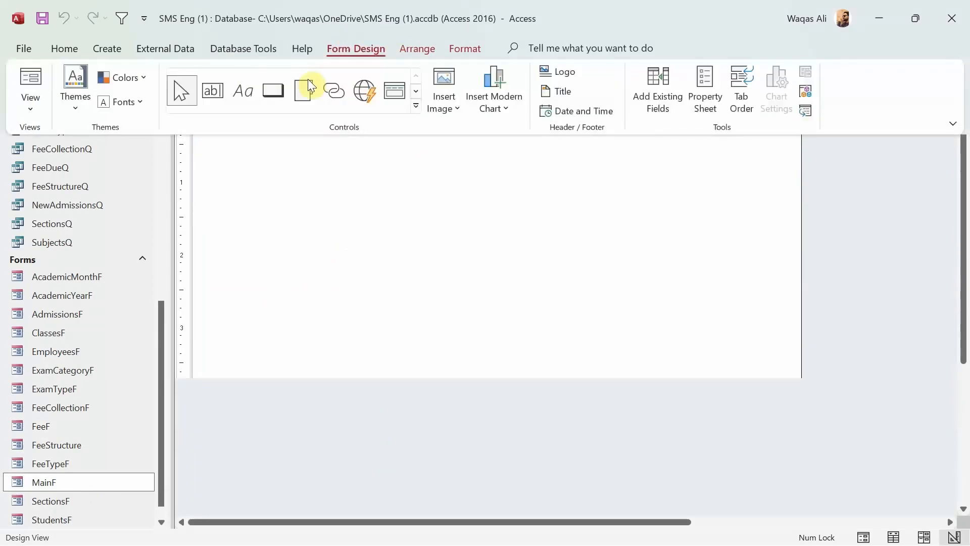
left_click(706, 89)
left_click(798, 141)
left_click(882, 167)
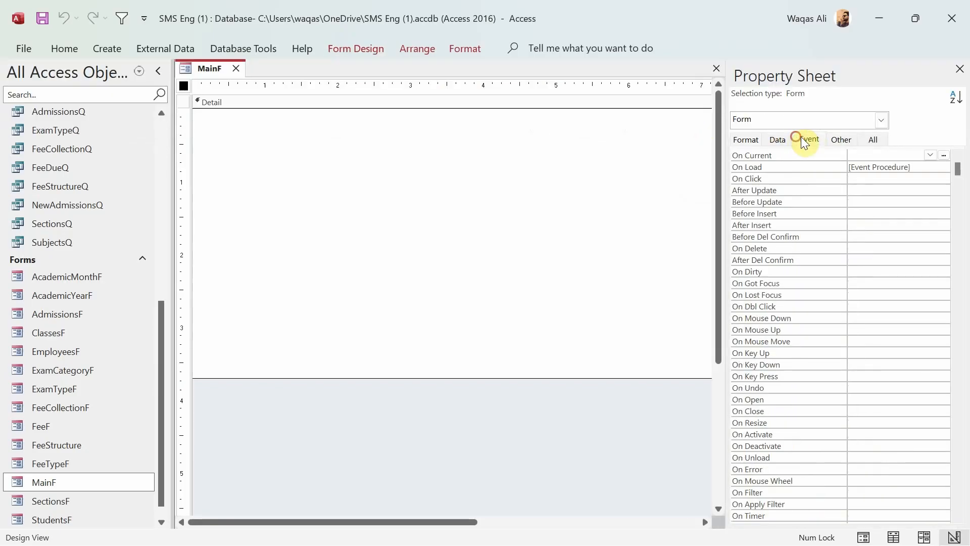
left_click(944, 167)
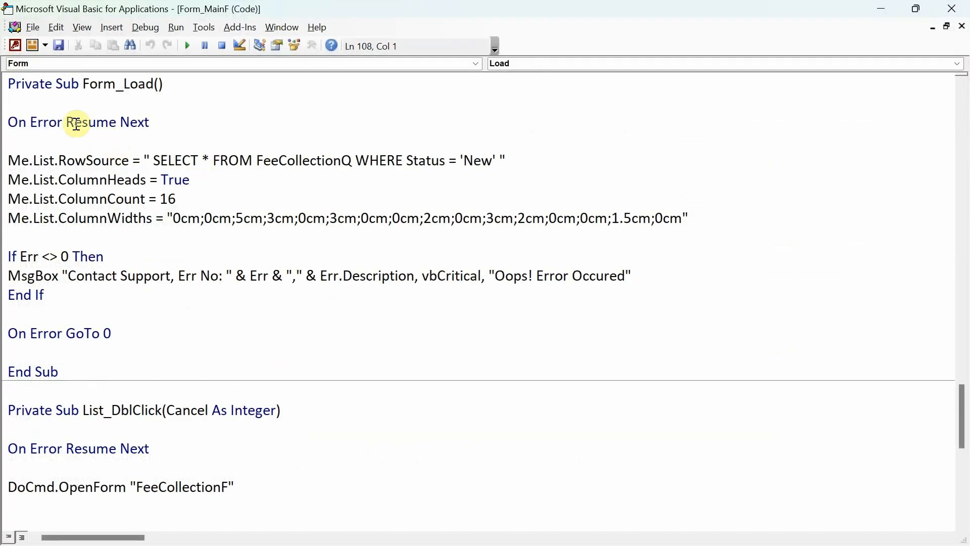
Delete all the VBA code in MainF's module, then close the code editor and the property sheet
scroll(91, 151, "up", 8)
left_click(100, 161)
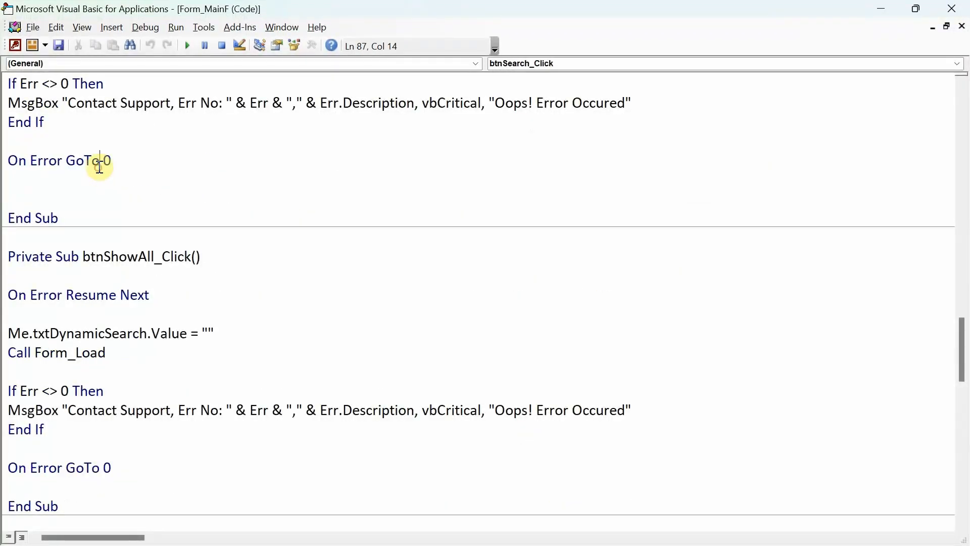
left_click(139, 164)
key("ctrl+a")
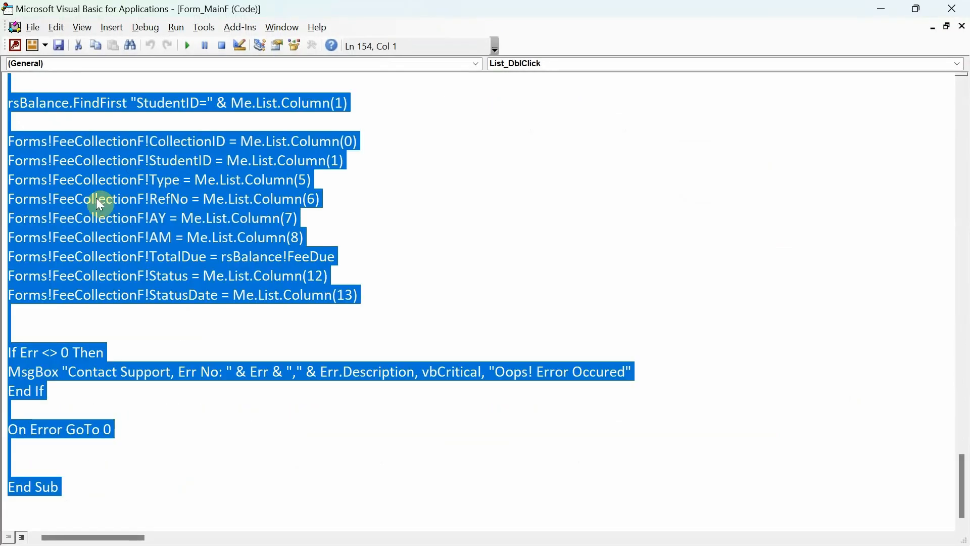
scroll(141, 233, "up", 10)
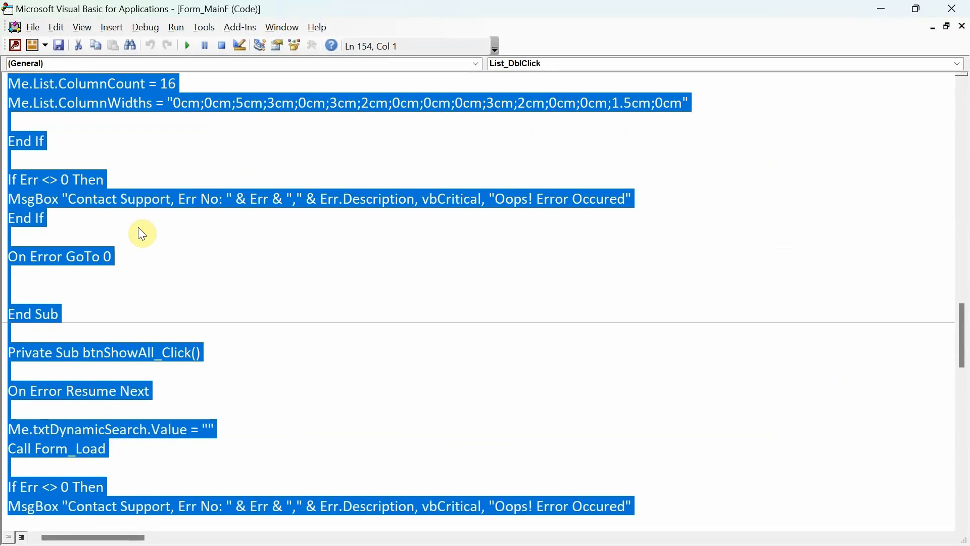
key("Delete")
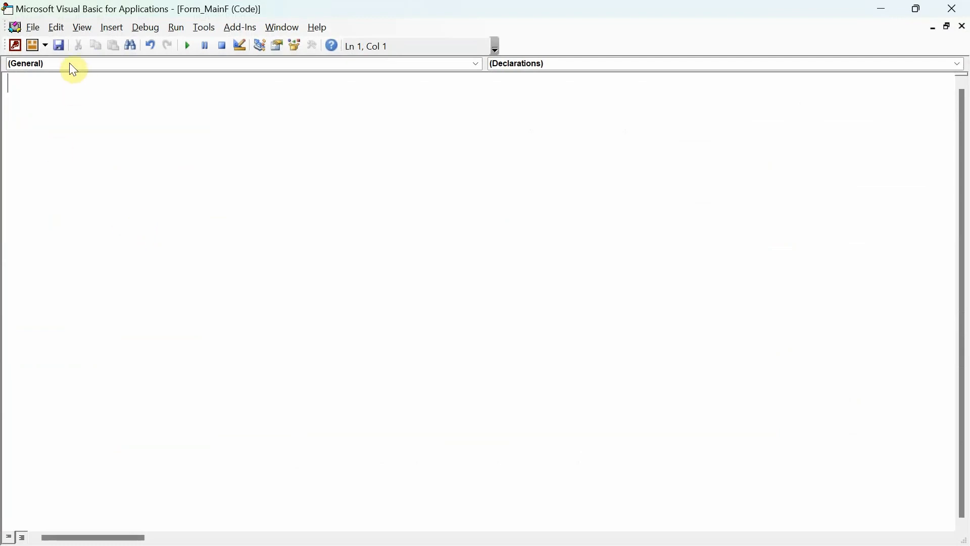
left_click(954, 8)
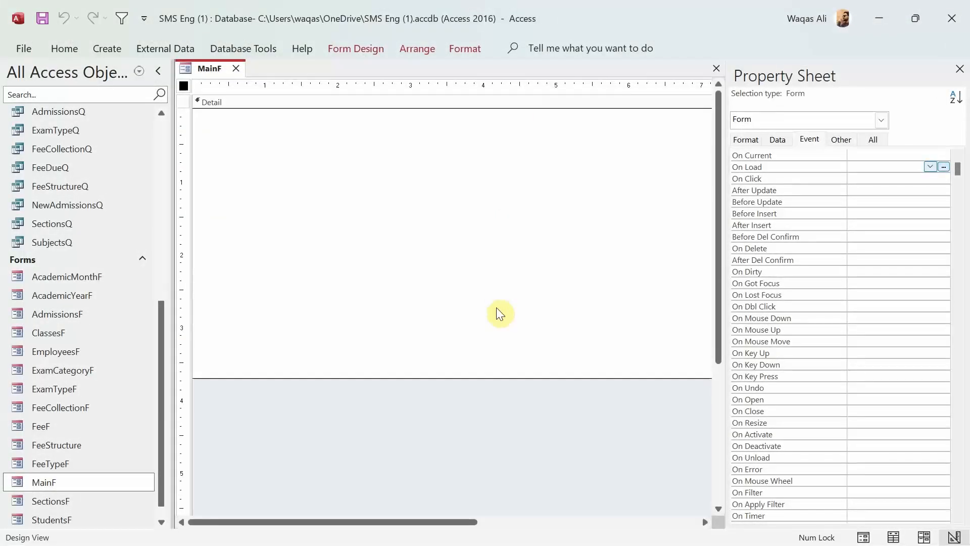
left_click(961, 69)
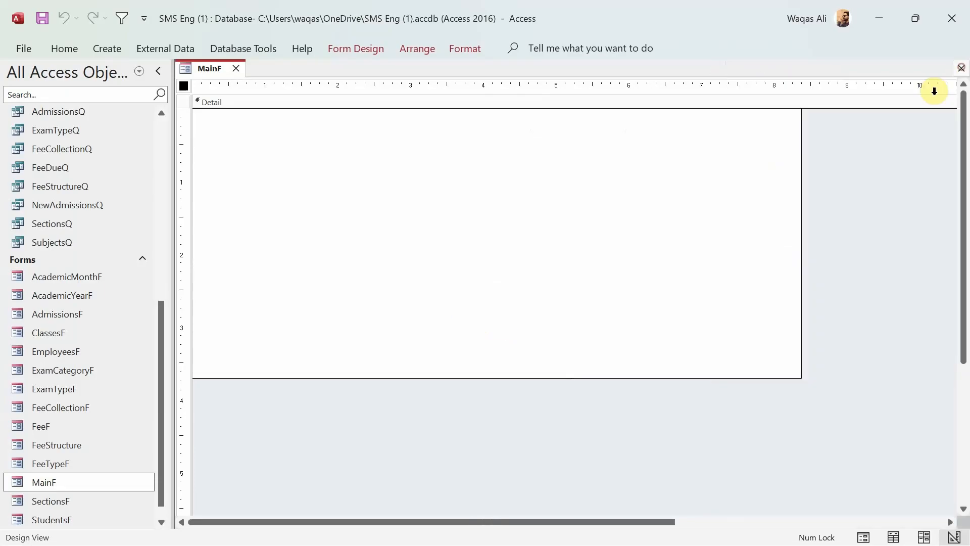
Enlarge MainF's Detail section to about 8.67 inches wide and 5 inches high, and preview it in Form View
left_click_drag(800, 377, 824, 468)
right_click(201, 65)
left_click(203, 70)
right_click(204, 69)
left_click(248, 151)
left_click_drag(371, 94, 381, 109)
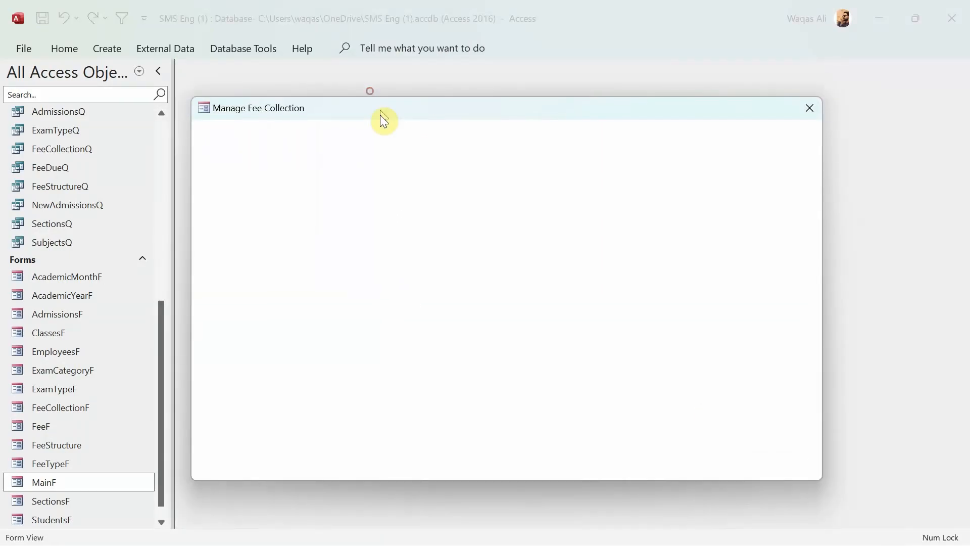
left_click(483, 105)
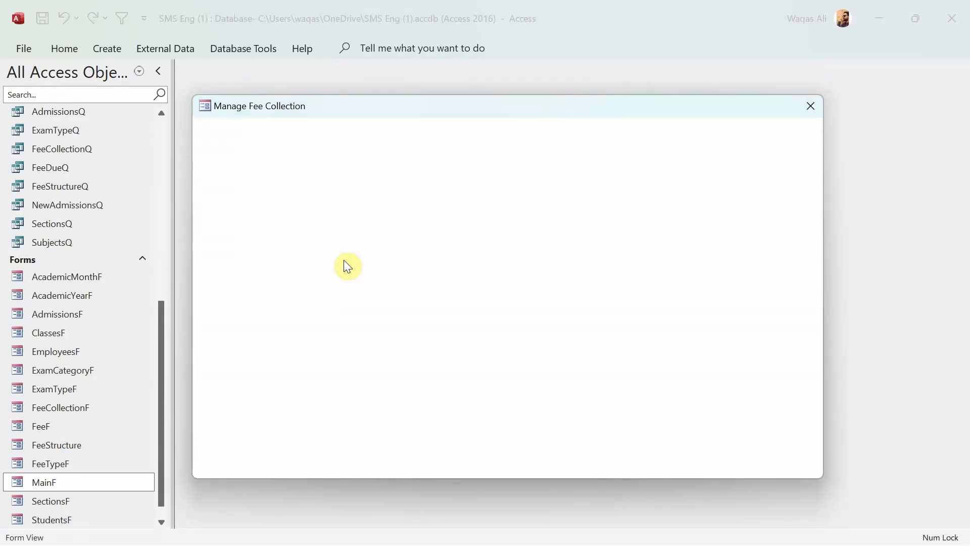
Set MainF's form caption to "Welcome to Loop School Management System" in Design View
right_click(442, 225)
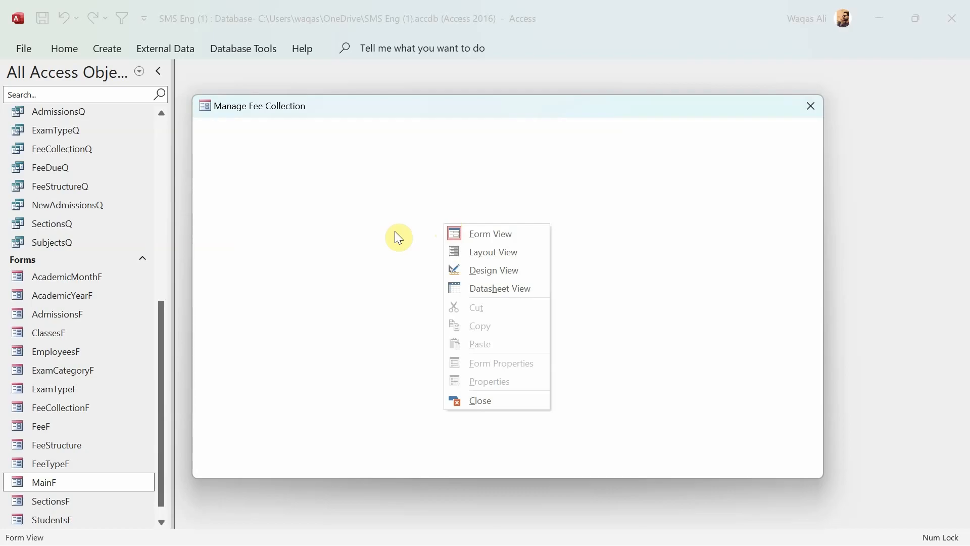
left_click(507, 270)
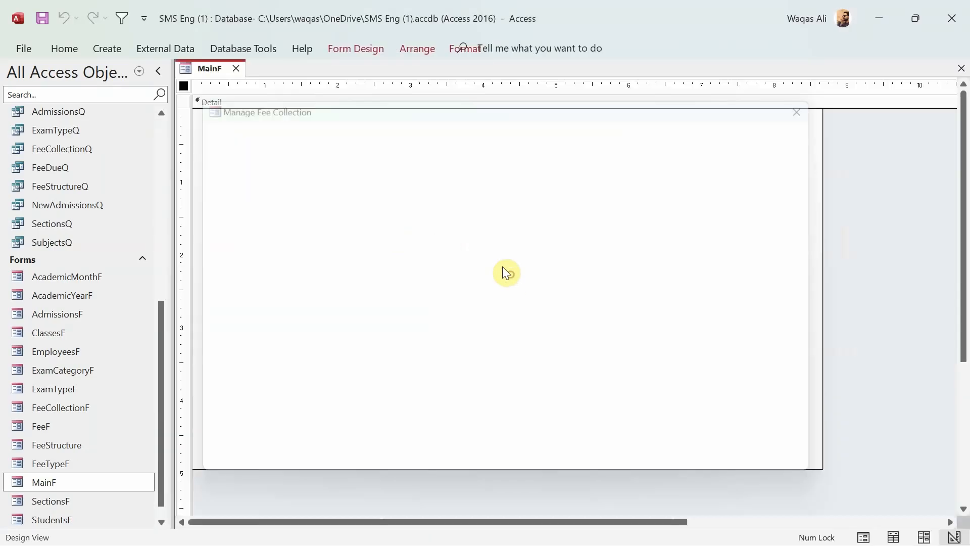
left_click(339, 49)
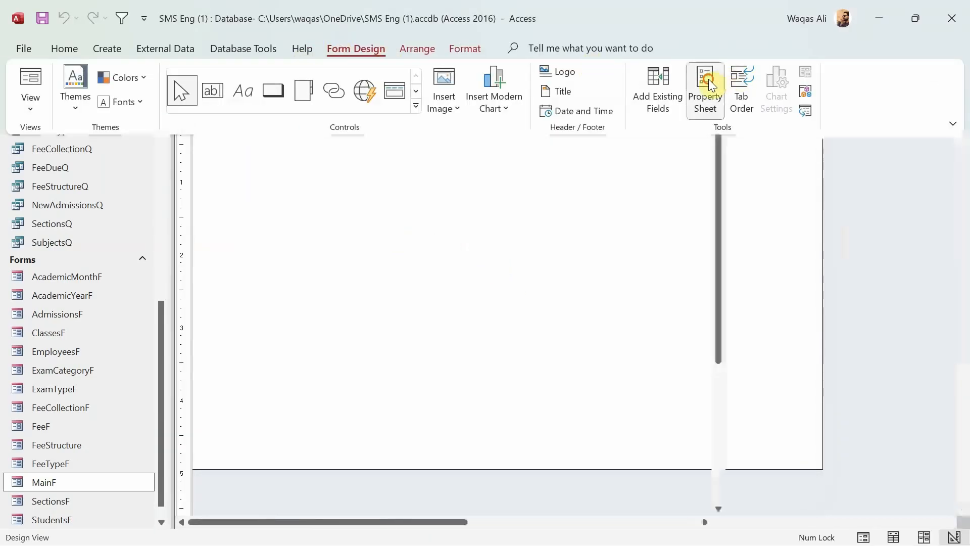
left_click(707, 81)
left_click(741, 140)
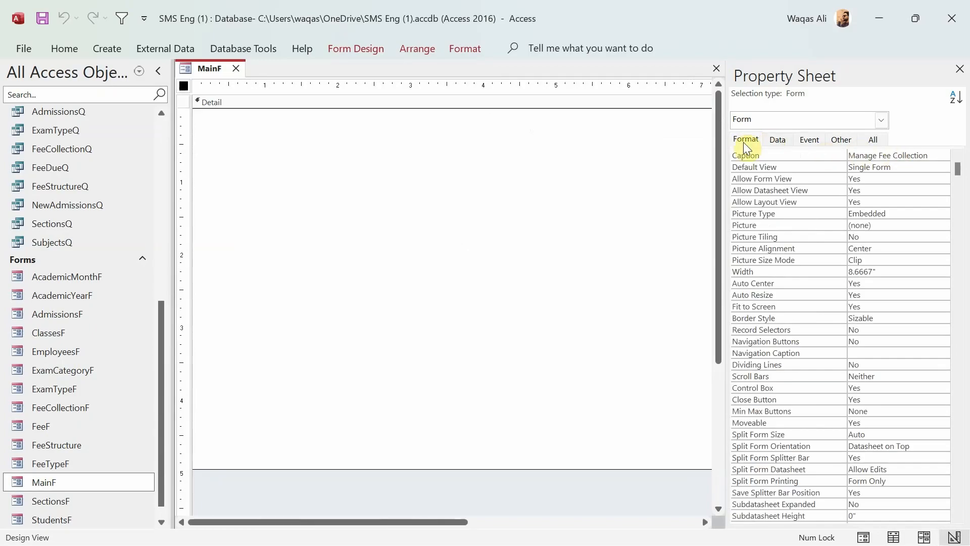
left_click_drag(926, 154, 795, 149)
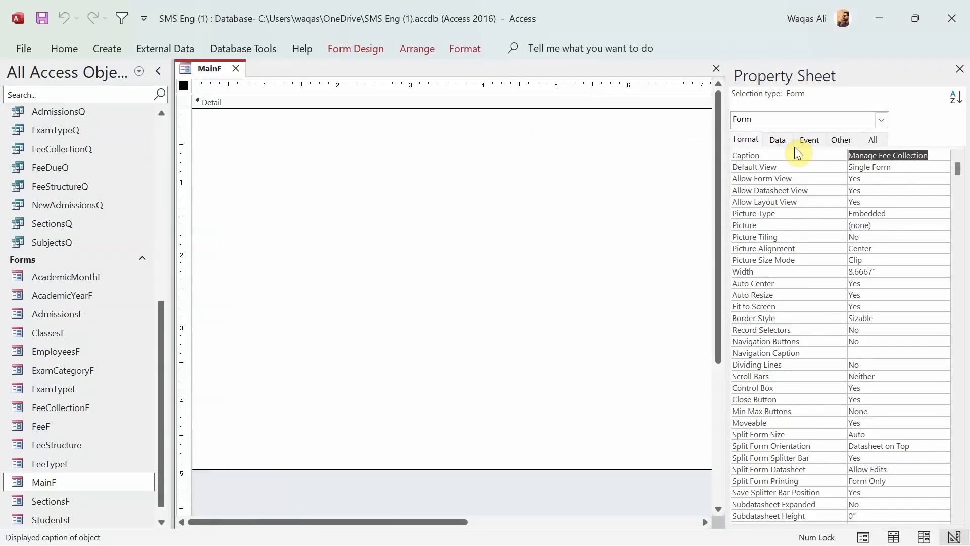
type("Welcome")
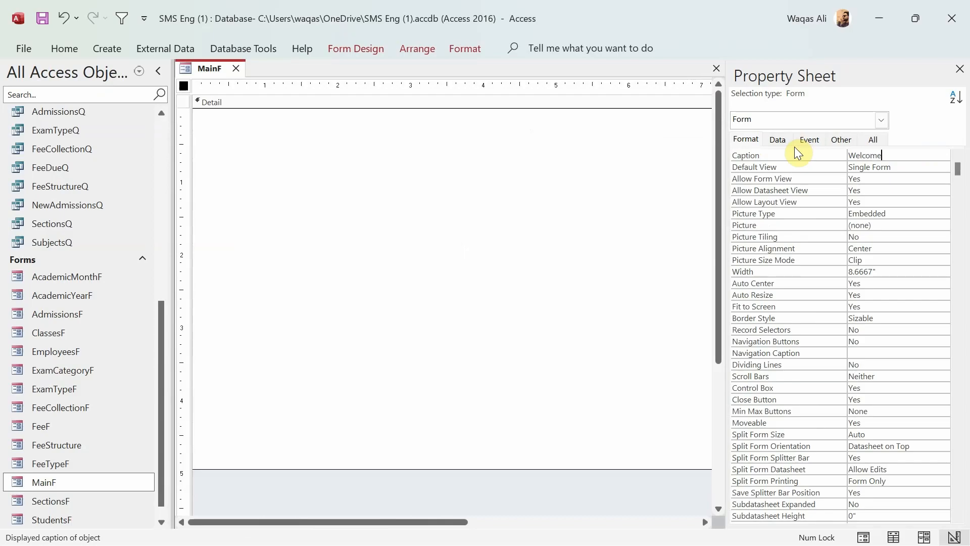
type(" to")
type(" NeXT")
key("BackSpace")
key("BackSpace")
key("BackSpace")
key("BackSpace")
type("Loop School")
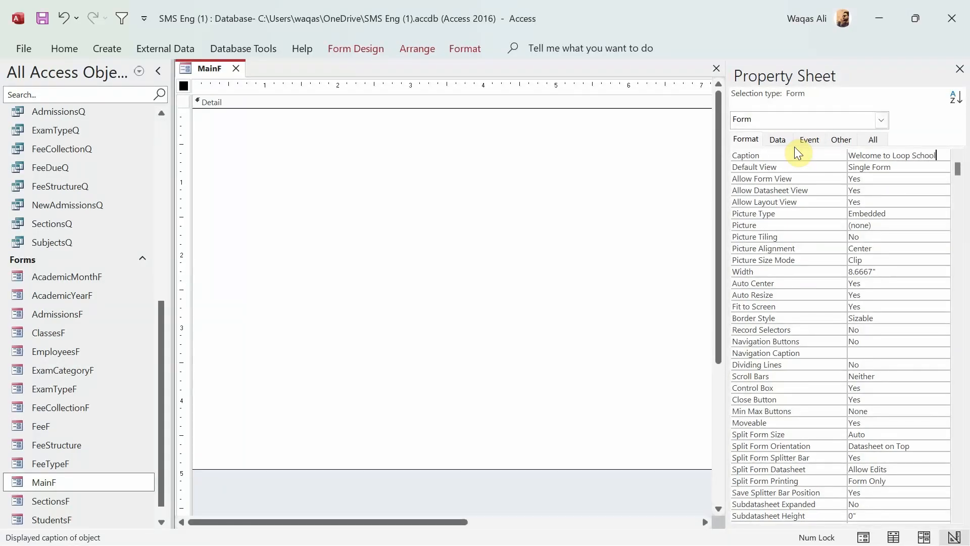
type(" Mana")
key("BackSpace")
key("BackSpace")
type("ent System")
key("Return")
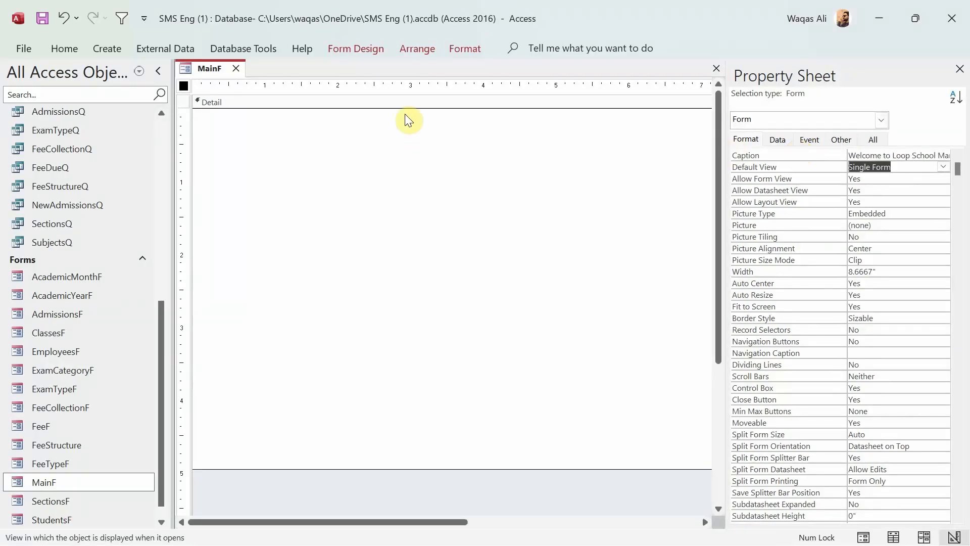
Preview MainF with its new caption in Form View and return to Design View
right_click(195, 69)
left_click(273, 152)
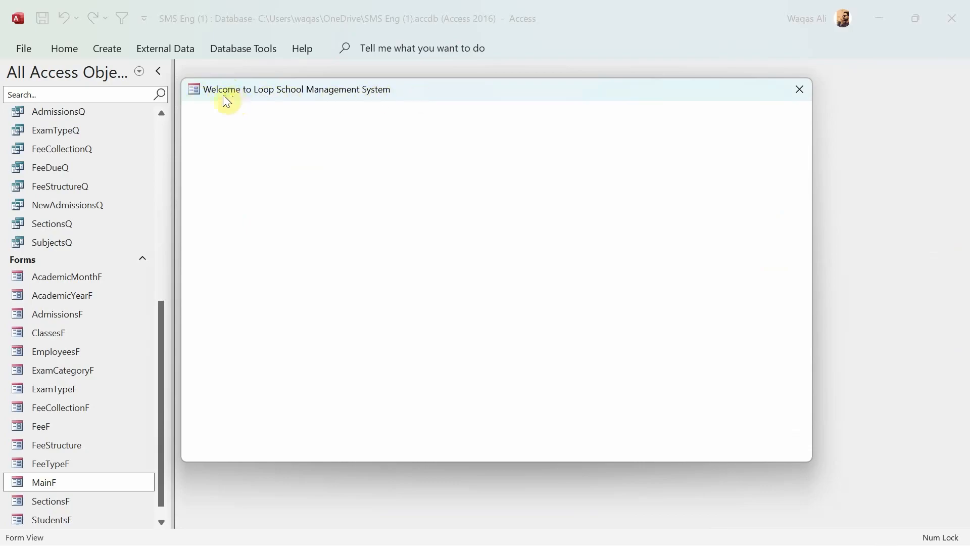
left_click_drag(329, 96, 347, 107)
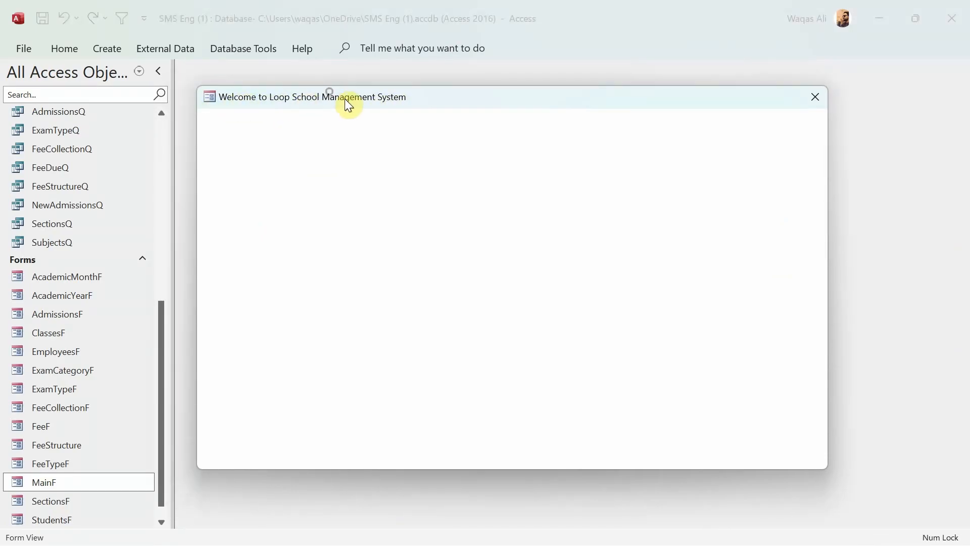
left_click_drag(475, 103, 453, 99)
right_click(435, 150)
left_click(452, 199)
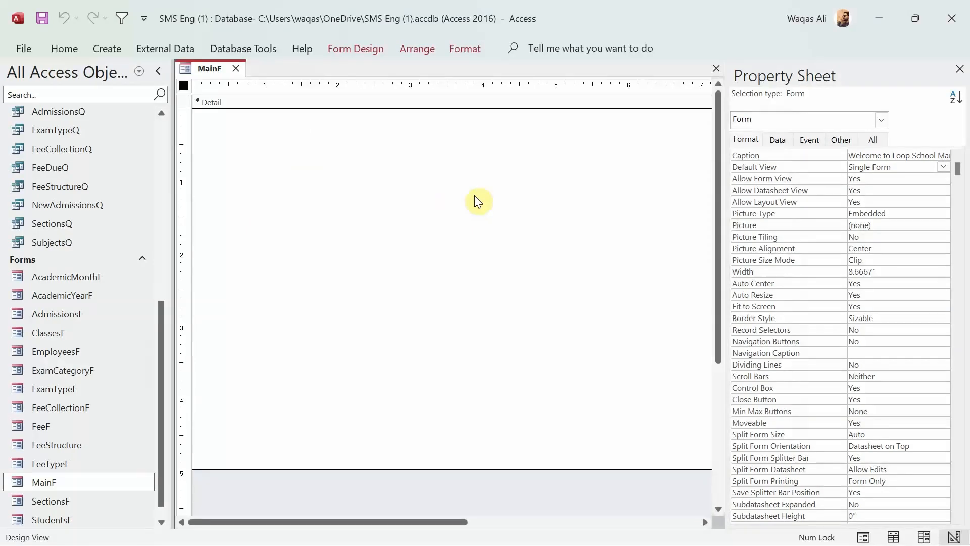
Close the property sheet and draw a full-height rectangle about 2.3 inches wide along the left edge of the Detail section
left_click(959, 69)
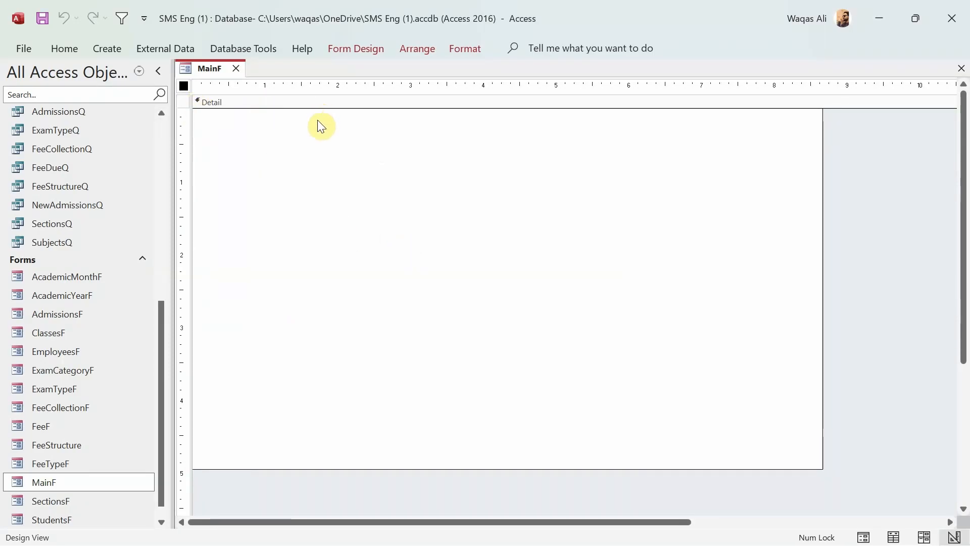
left_click(456, 55)
left_click(377, 52)
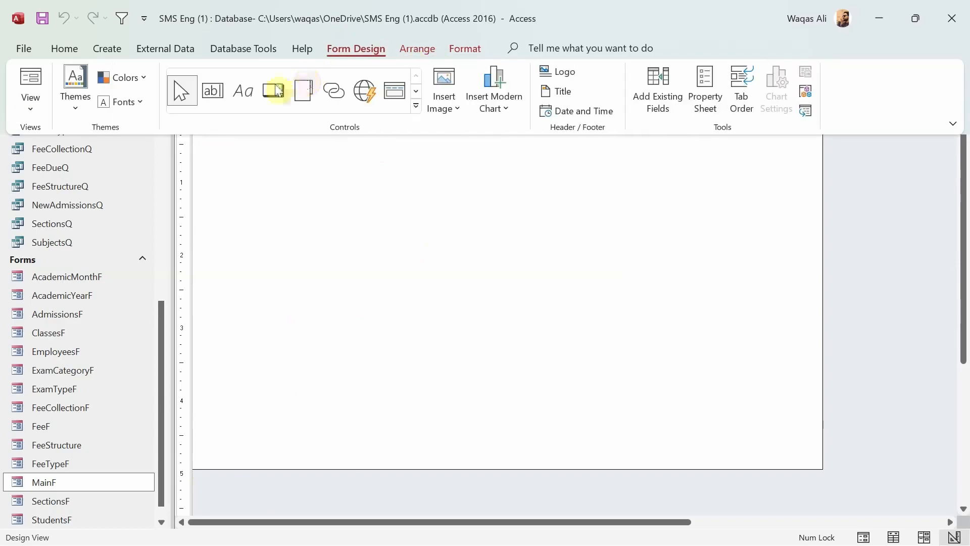
left_click(415, 89)
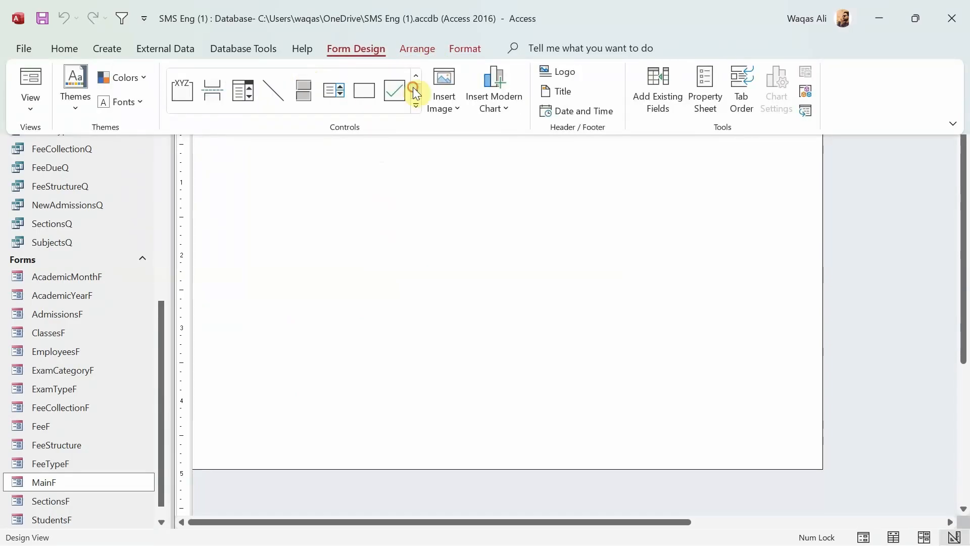
left_click(363, 93)
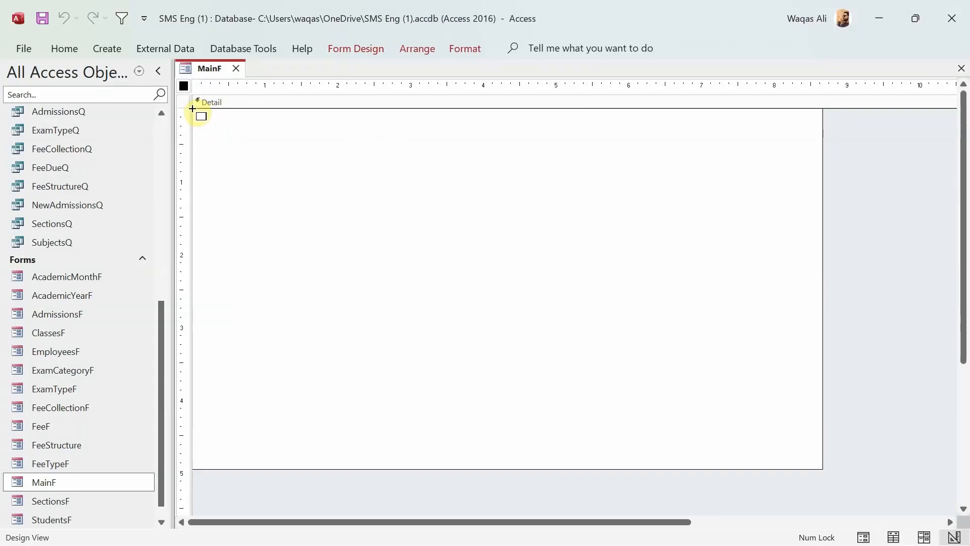
left_click_drag(192, 108, 358, 468)
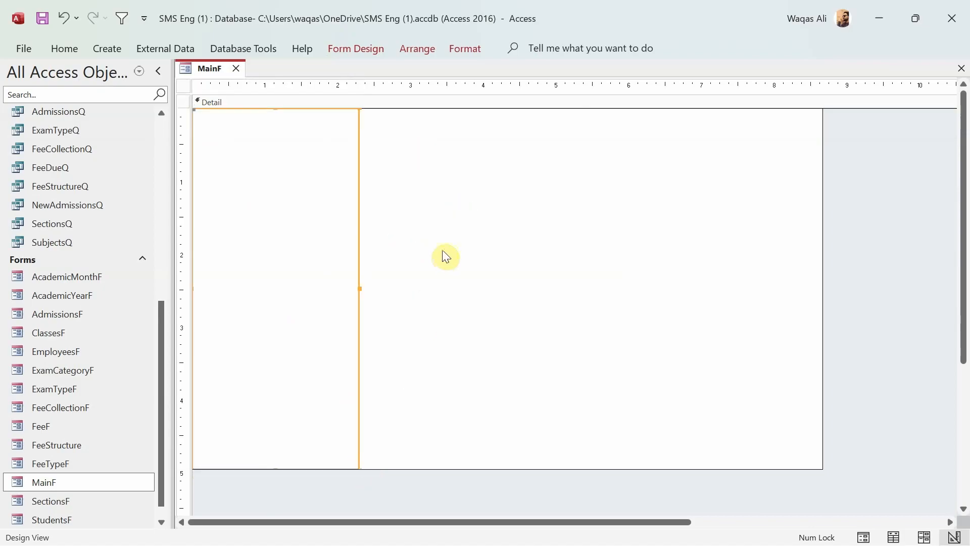
left_click(291, 307)
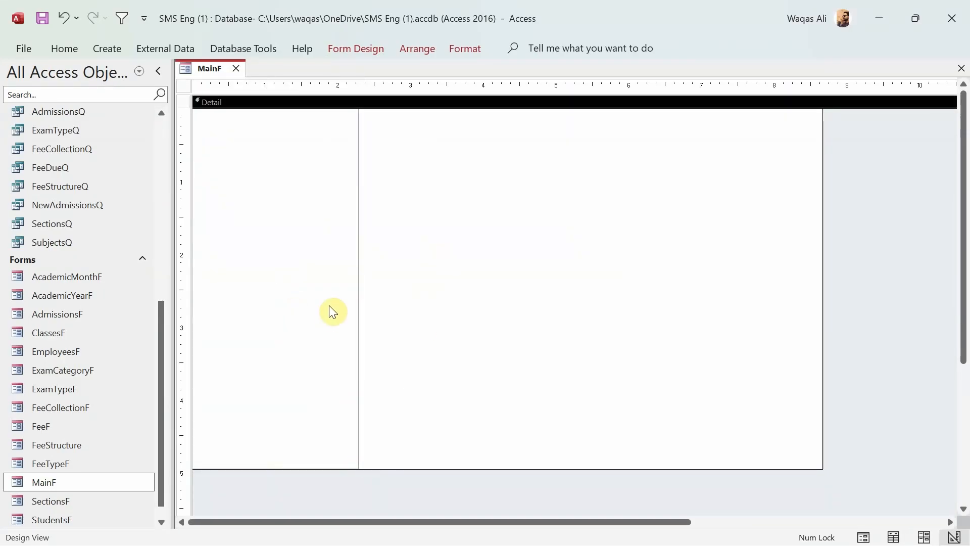
Fill the sidebar rectangle with dark blue and make its outline transparent
left_click(357, 186)
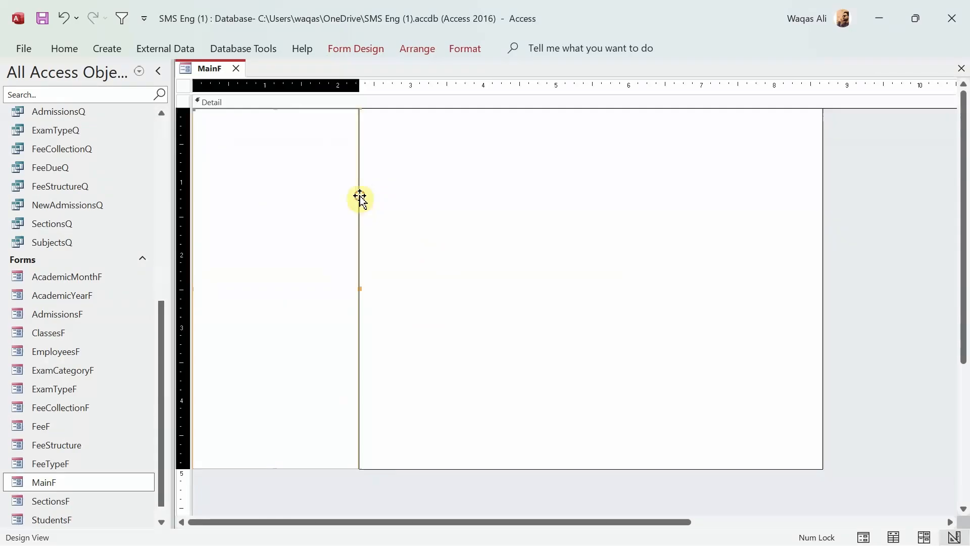
left_click(453, 50)
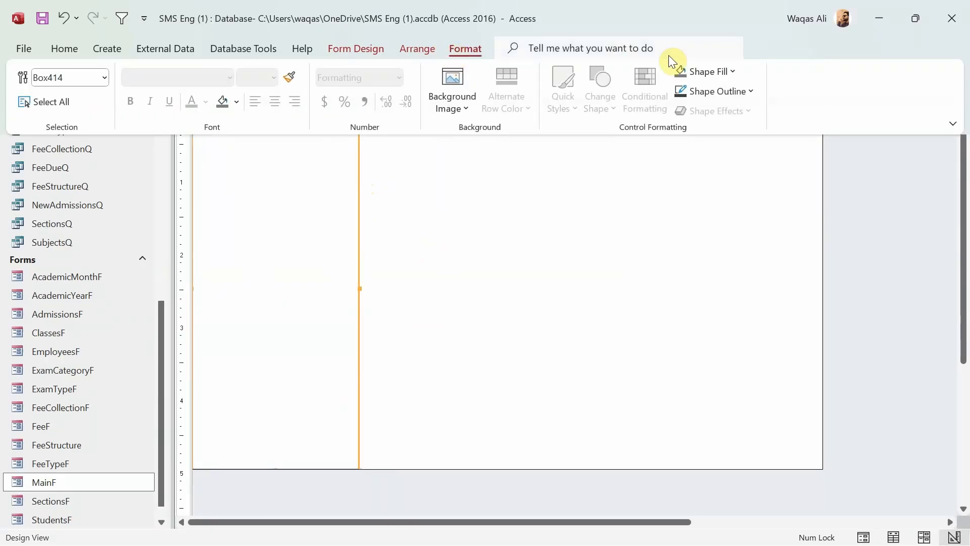
left_click(727, 71)
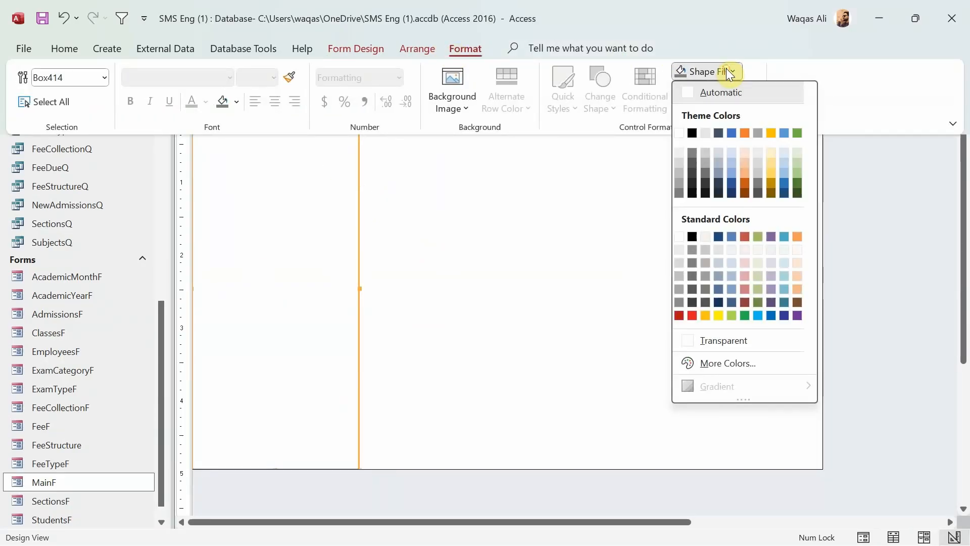
left_click(732, 194)
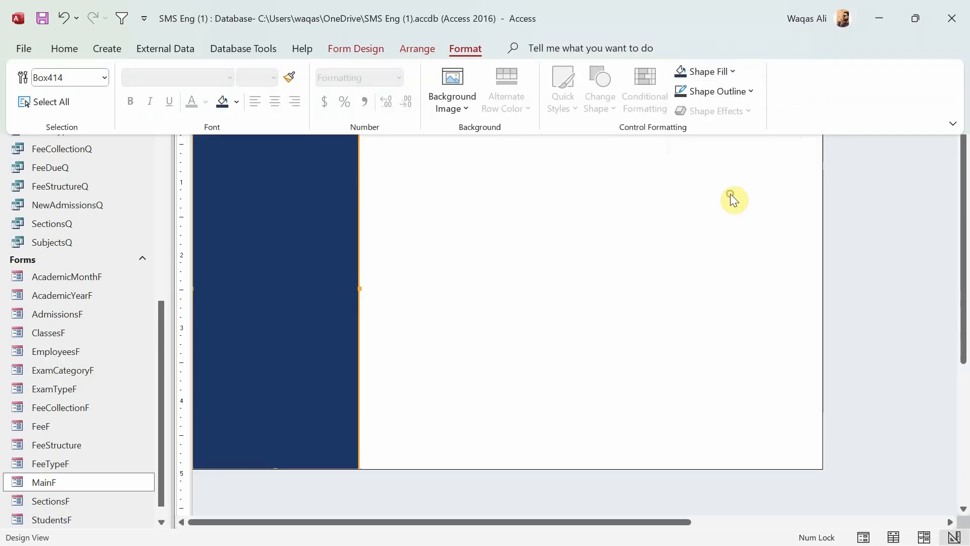
left_click(493, 239)
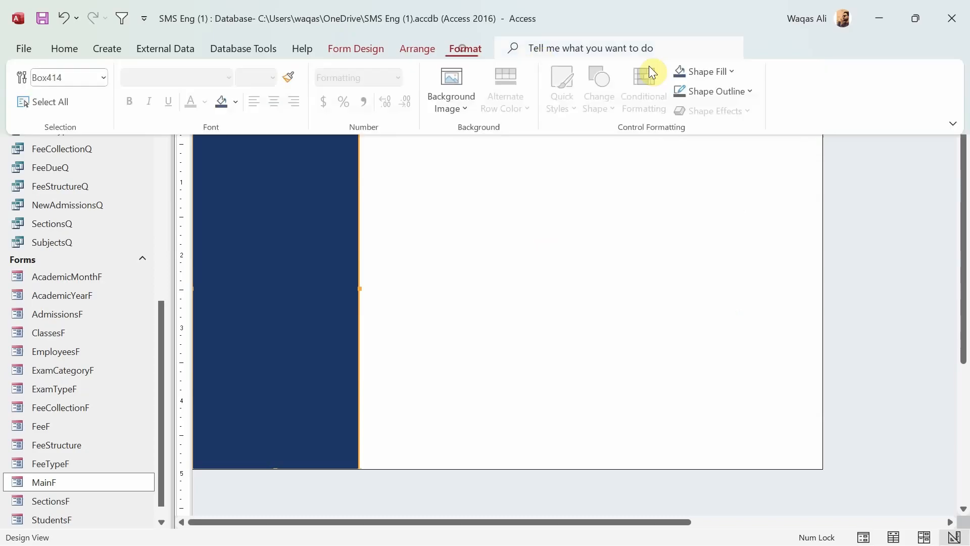
left_click(738, 90)
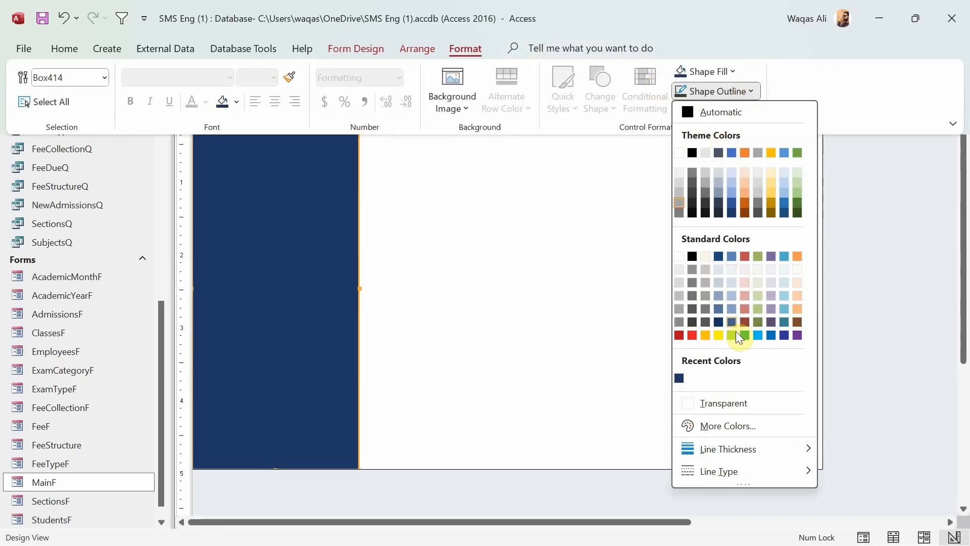
left_click(732, 399)
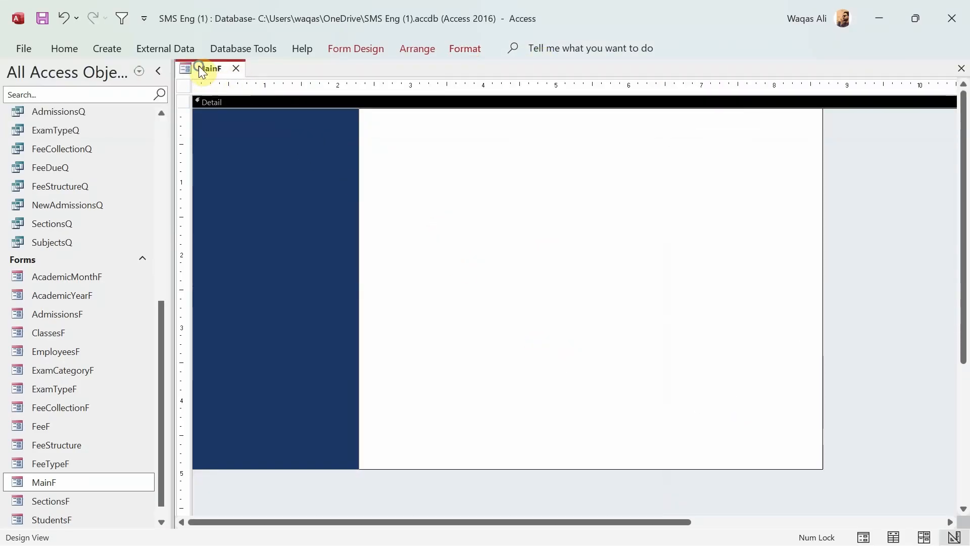
Preview MainF with the blue sidebar in Form View
right_click(202, 68)
left_click(238, 147)
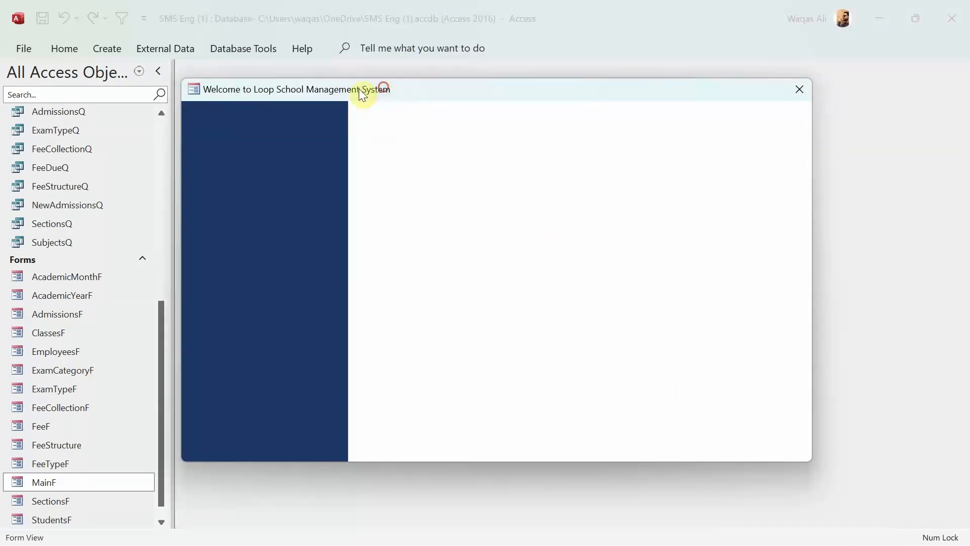
left_click_drag(363, 95, 390, 122)
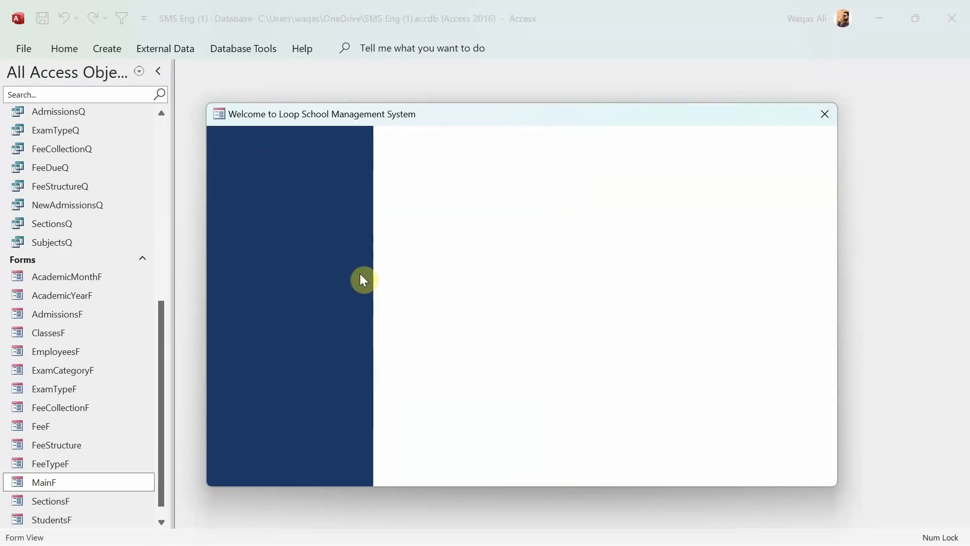
left_click_drag(453, 121, 447, 110)
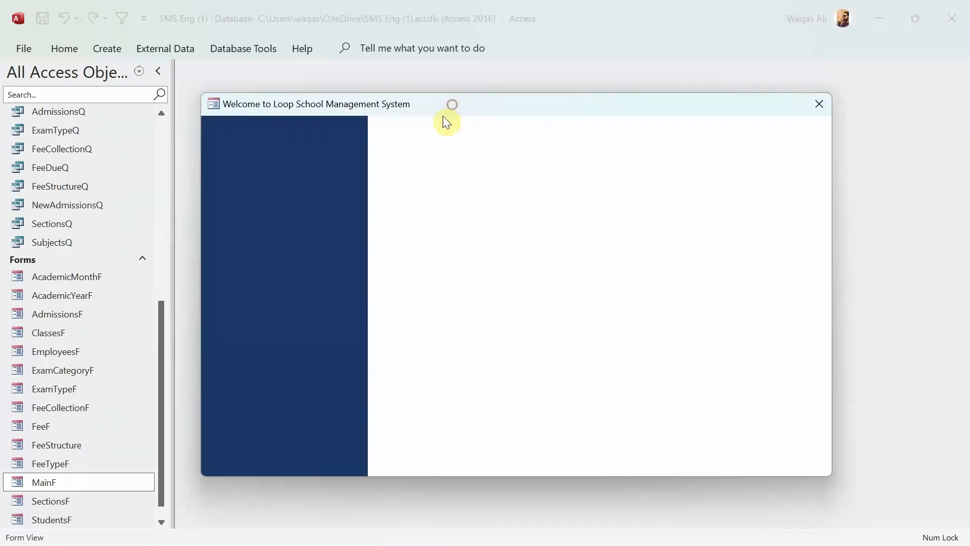
Return MainF to Design View and narrow the blue sidebar rectangle to about 1.95 inches
right_click(476, 184)
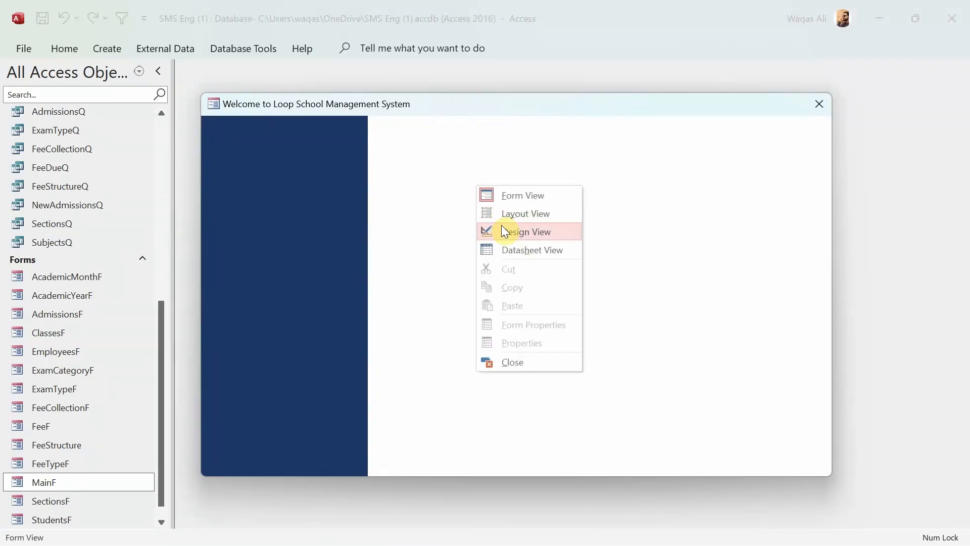
left_click(502, 229)
left_click_drag(360, 289, 333, 288)
left_click(399, 250)
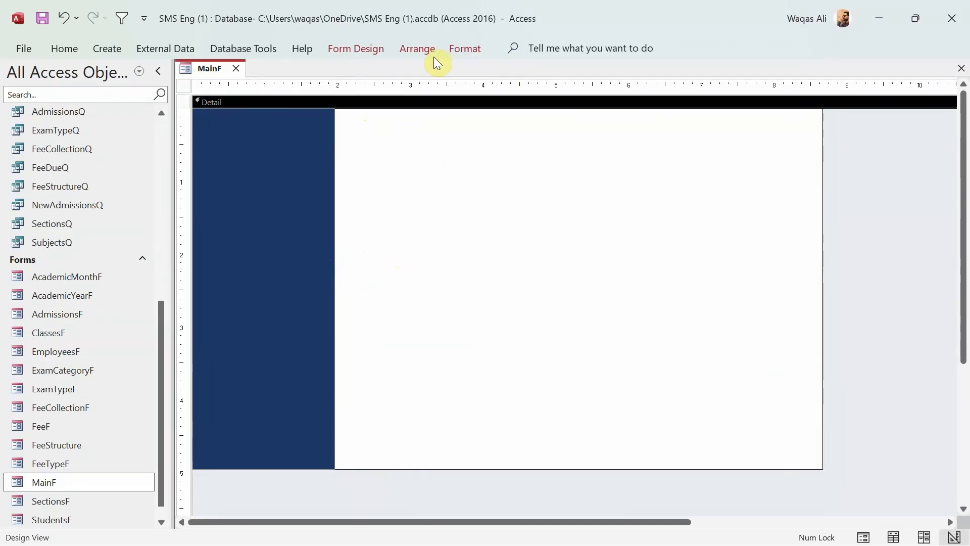
Add a list box about 6.7 by 3.1 inches filling the lower area beside the blue sidebar, without using the wizard
left_click(370, 51)
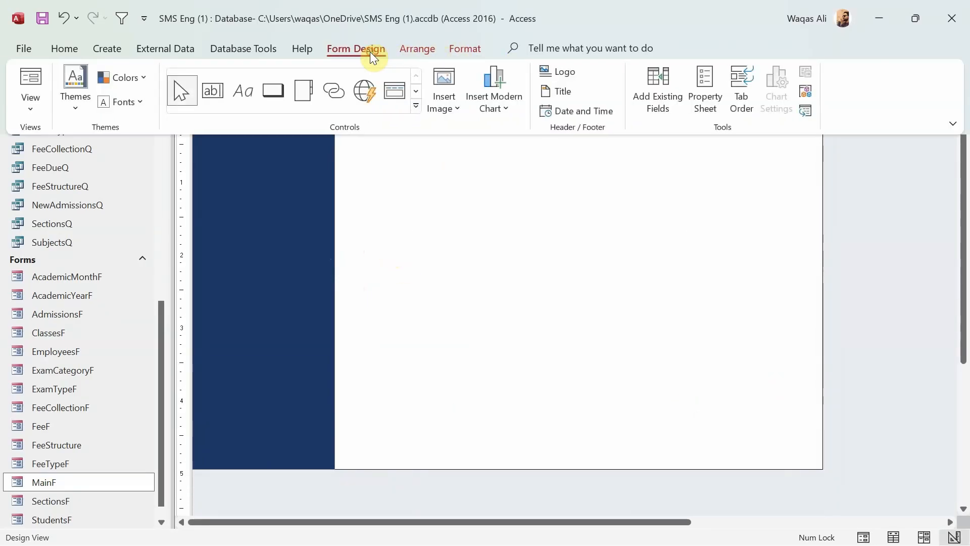
left_click(415, 90)
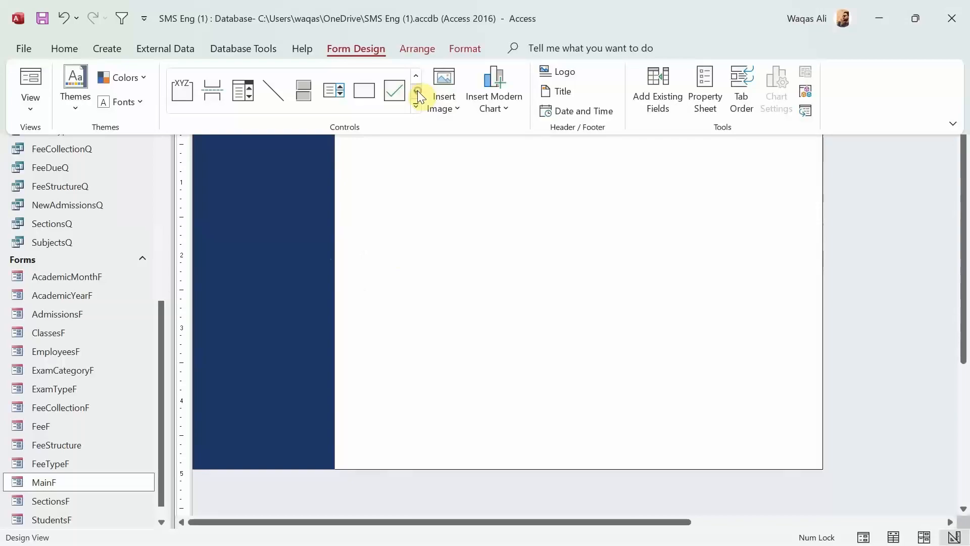
left_click(325, 93)
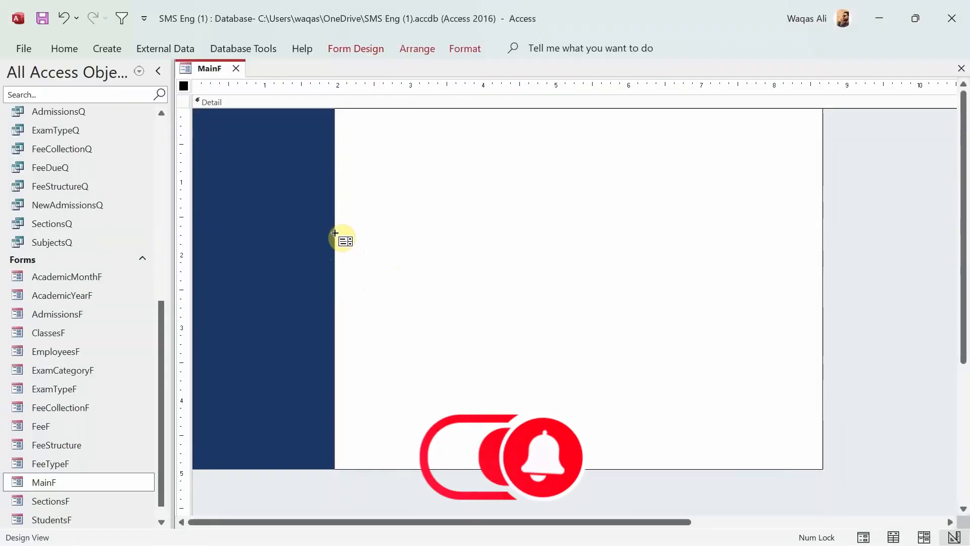
left_click_drag(335, 237, 822, 466)
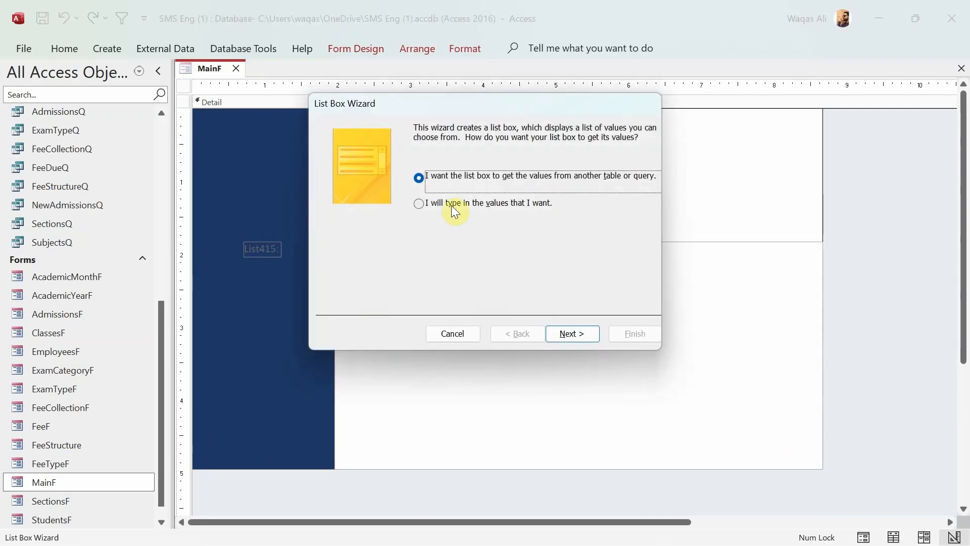
left_click(459, 326)
Delete the label attached to the new list box and select the list box
left_click(256, 247)
left_click_drag(243, 240, 334, 224)
left_click(408, 222)
left_click(363, 234)
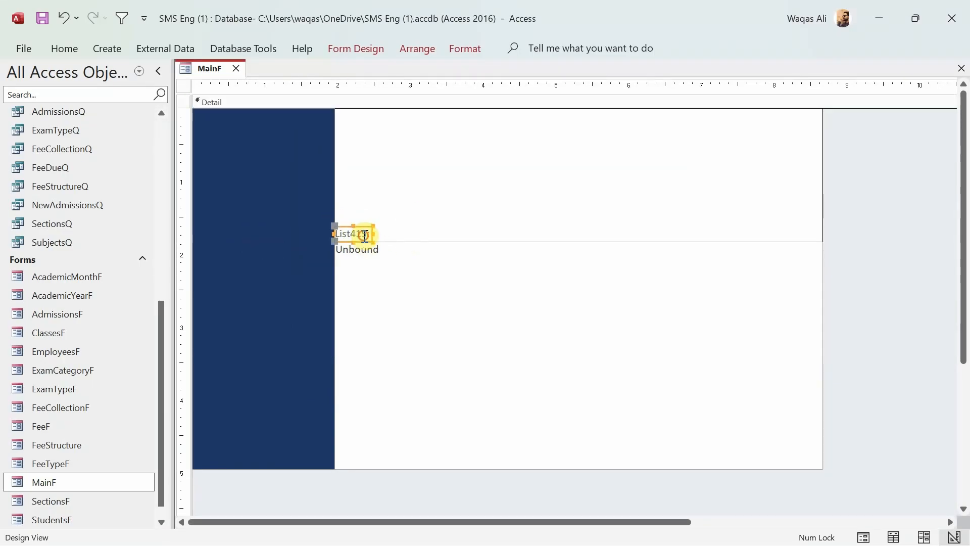
key("Delete")
left_click(386, 268)
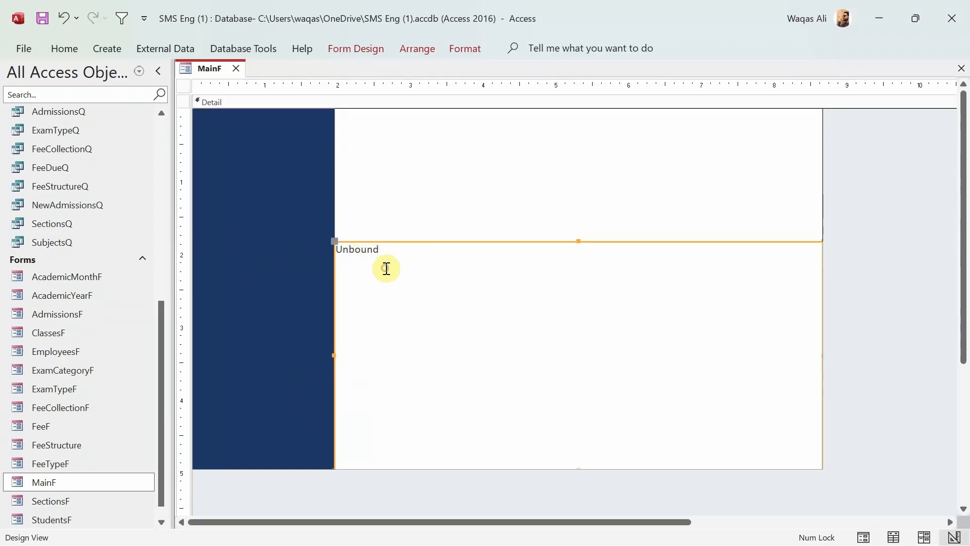
Set the list box's font colour to black and its font size to 10
left_click(63, 49)
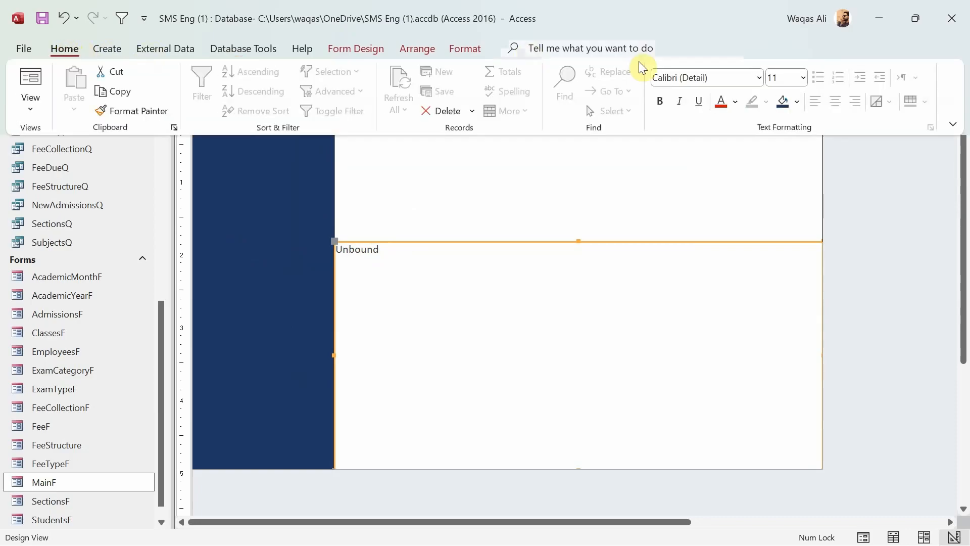
left_click(735, 104)
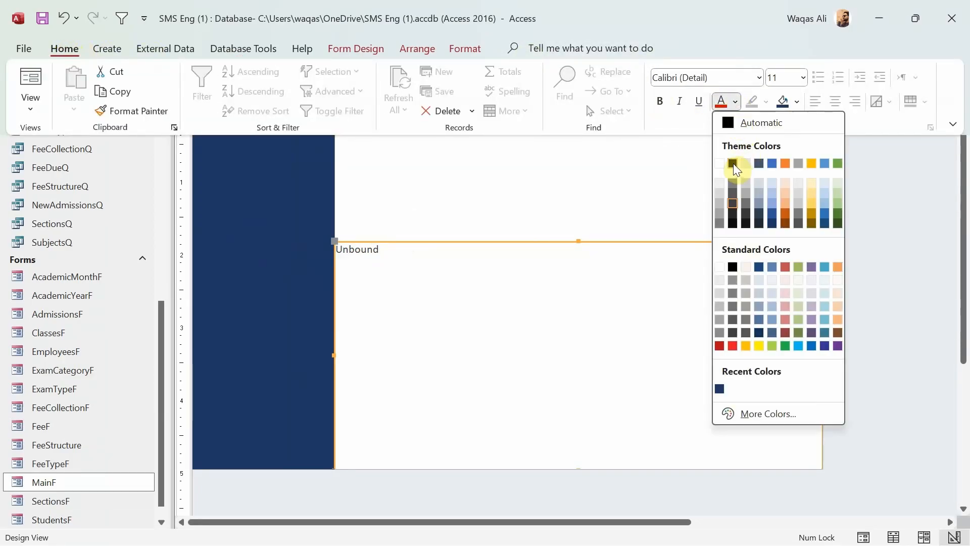
left_click(733, 162)
left_click(804, 79)
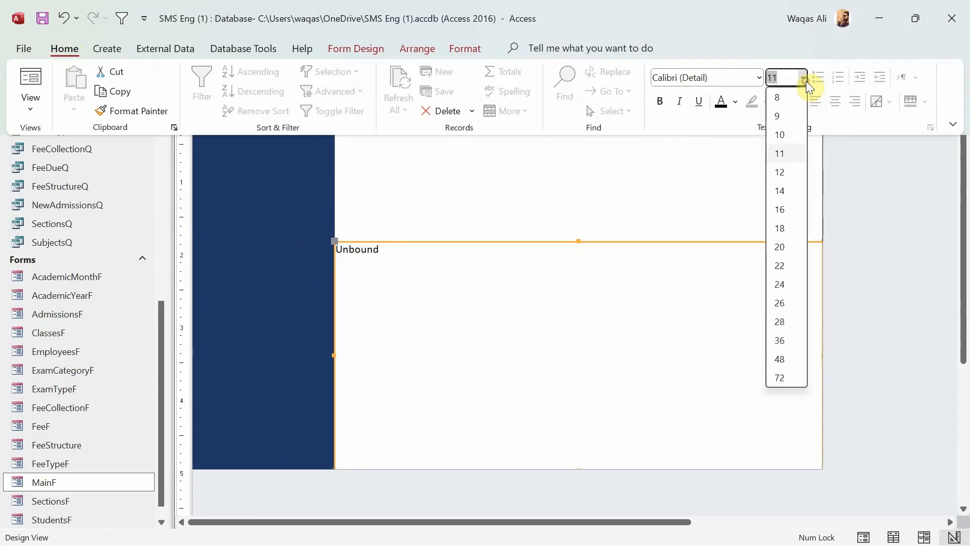
left_click(792, 134)
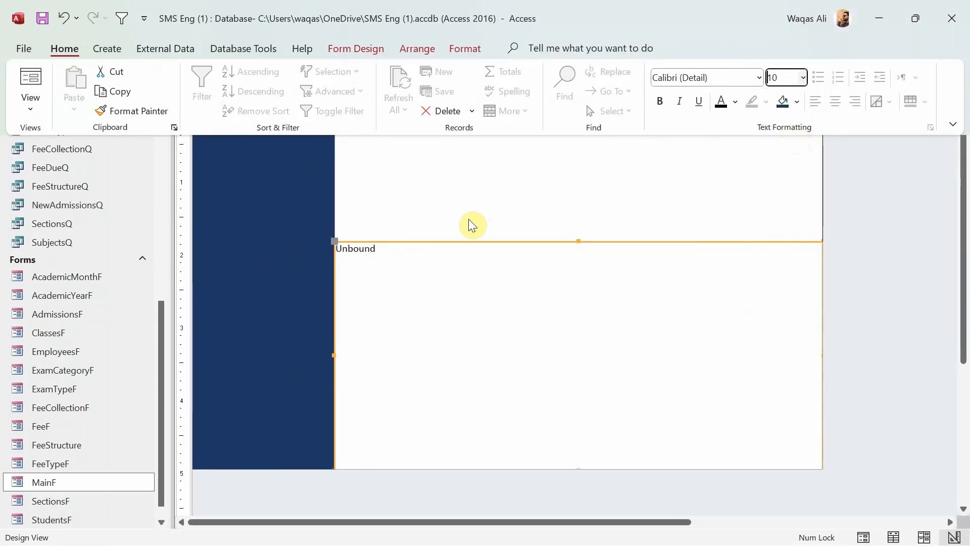
Fill the list box with the lightest blue theme shade
left_click(466, 49)
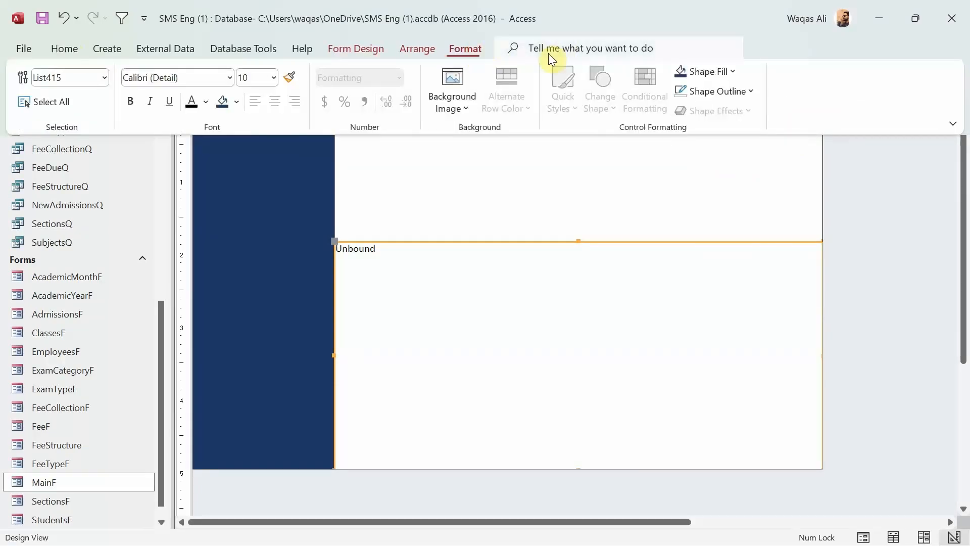
left_click(724, 75)
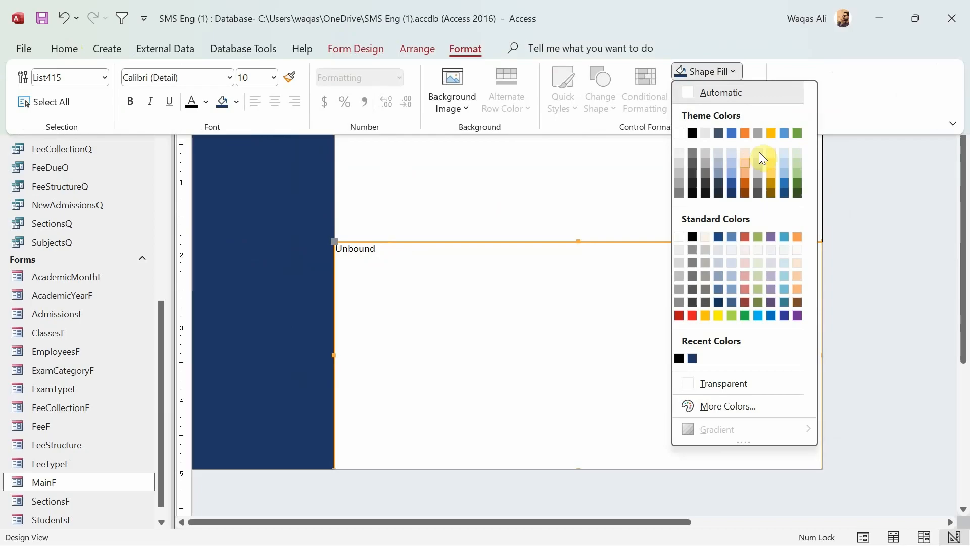
left_click(784, 154)
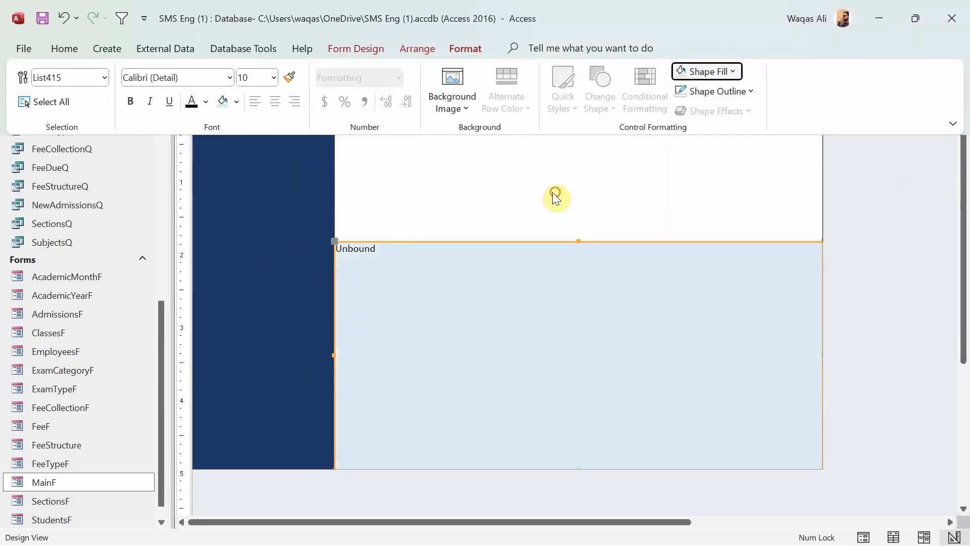
Preview MainF in Form View and shift its pop-up window slightly to check the layout
right_click(200, 70)
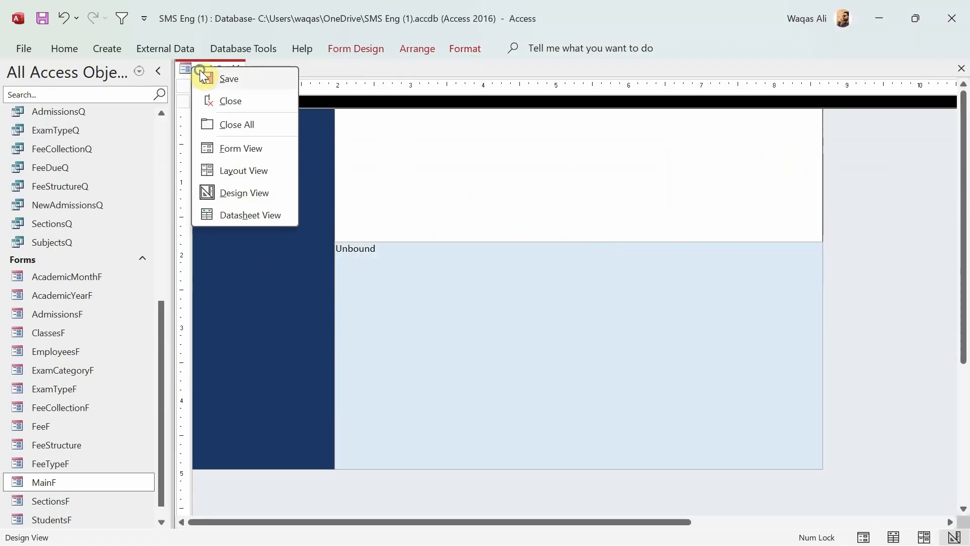
left_click(251, 155)
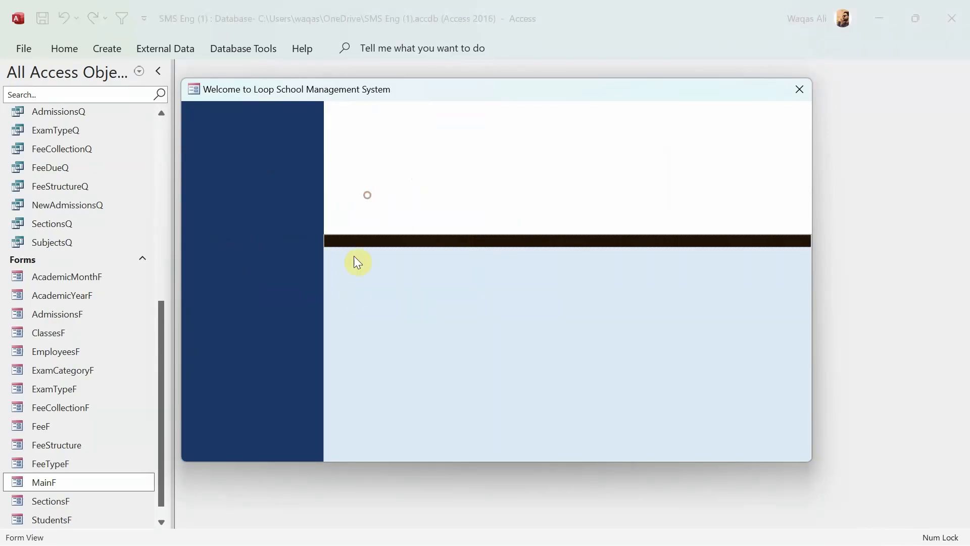
left_click_drag(436, 96, 455, 108)
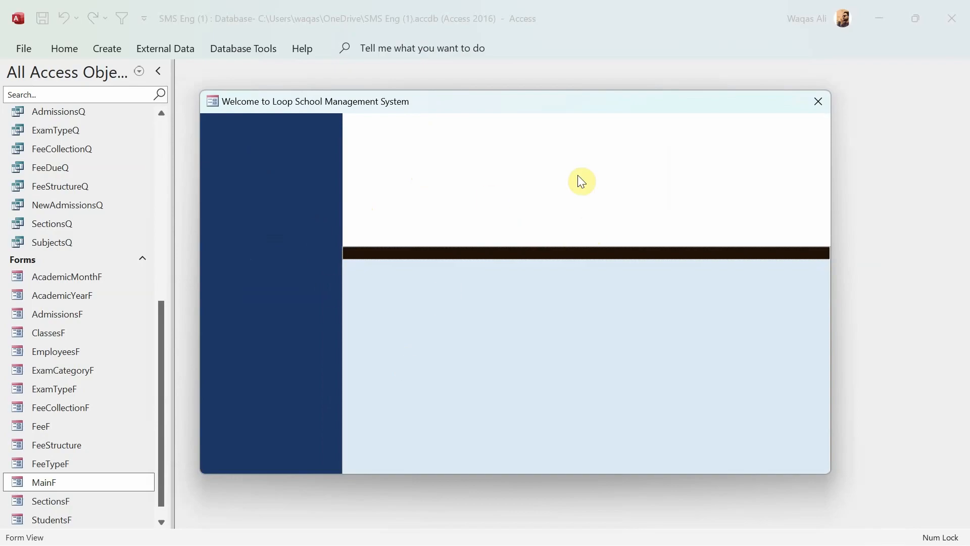
Return MainF to Design View and lower the list box's upper edge, making it about 2.8 inches high
right_click(545, 208)
left_click(568, 259)
left_click(465, 241)
left_click_drag(579, 240, 578, 262)
left_click(566, 215)
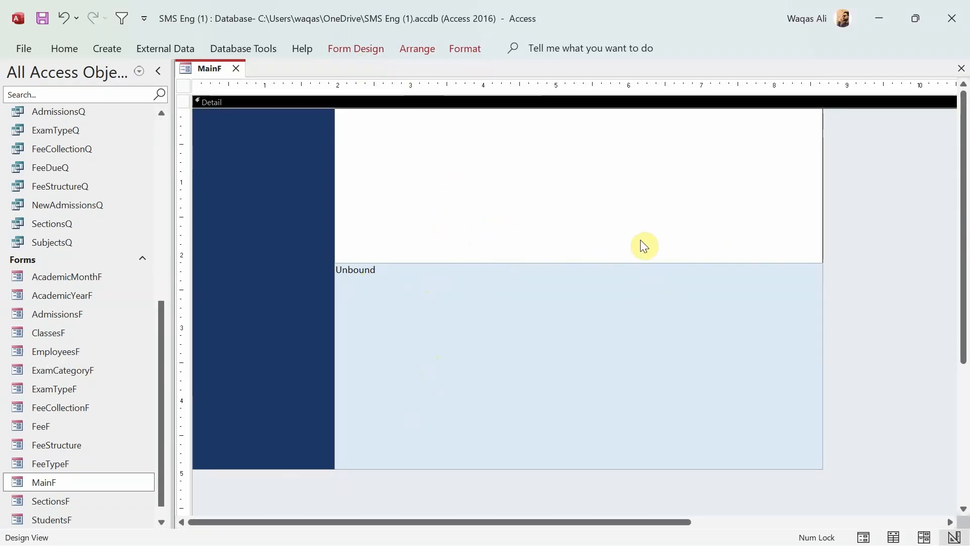
Add a text box about 2.1 inches wide above the list box and move its attached label directly beside it
left_click(359, 51)
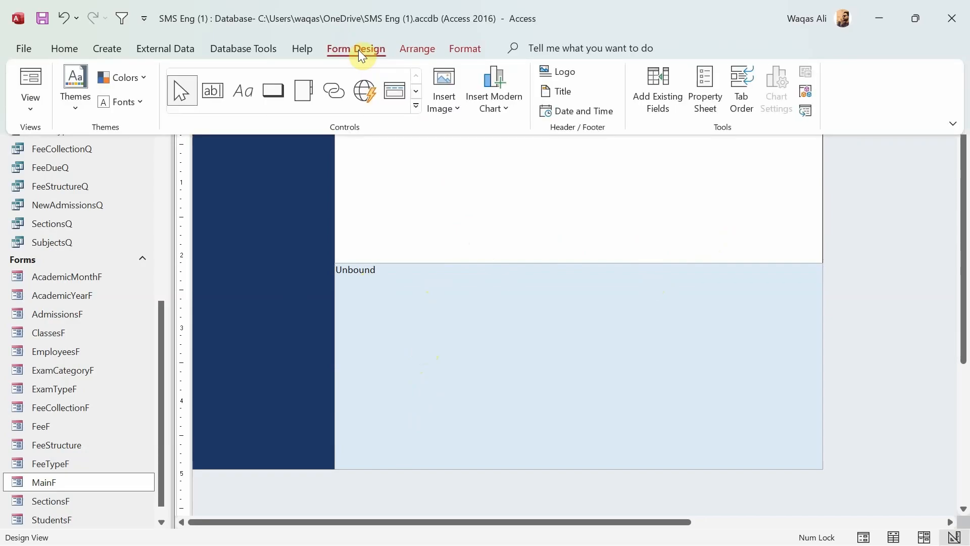
left_click(213, 91)
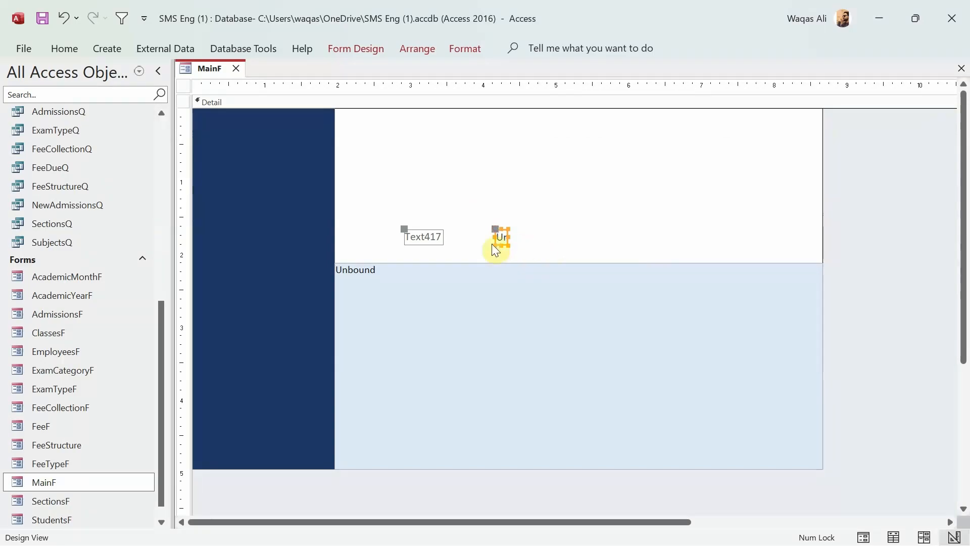
left_click_drag(508, 241, 646, 241)
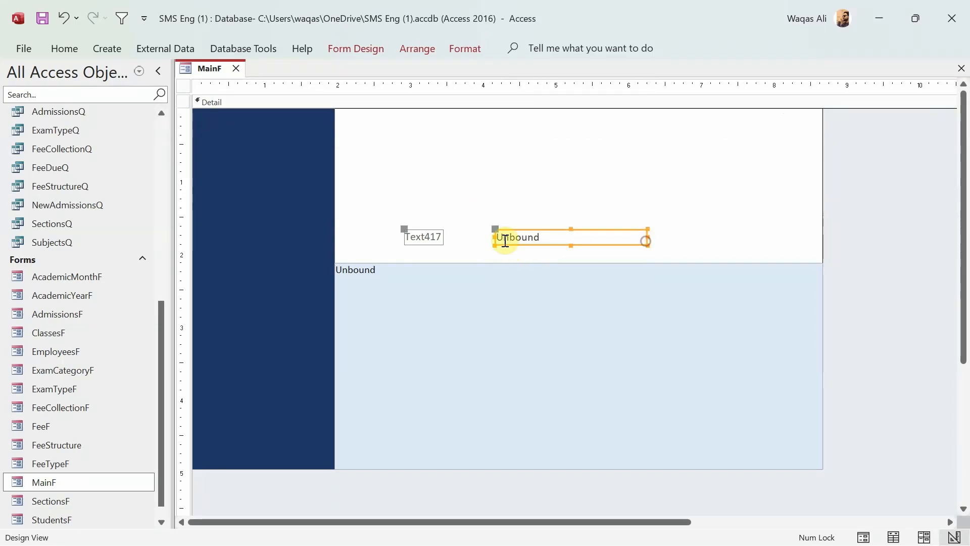
left_click_drag(405, 226, 457, 228)
Caption the text box's label "Search:" and widen the label to about 0.8 inch
double_click(474, 237)
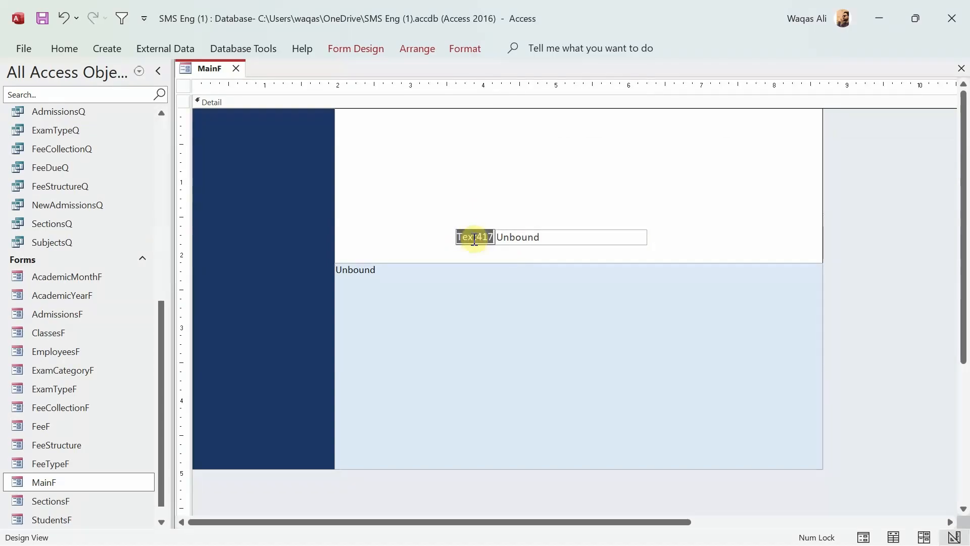
type("Search:")
key("Return")
left_click_drag(457, 237, 439, 237)
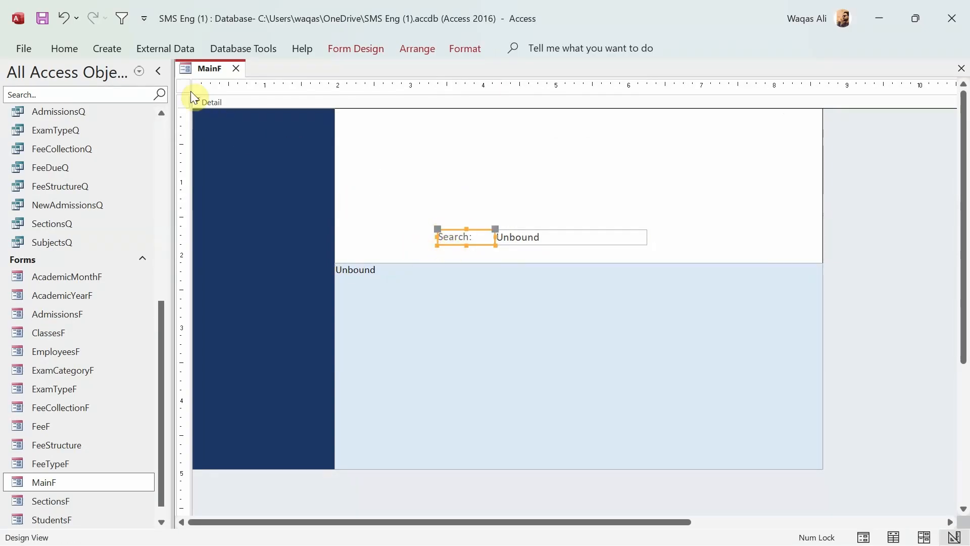
Make the Search label and its text box black in font colour and move both slightly closer to the sidebar and list box
left_click_drag(545, 196, 462, 228)
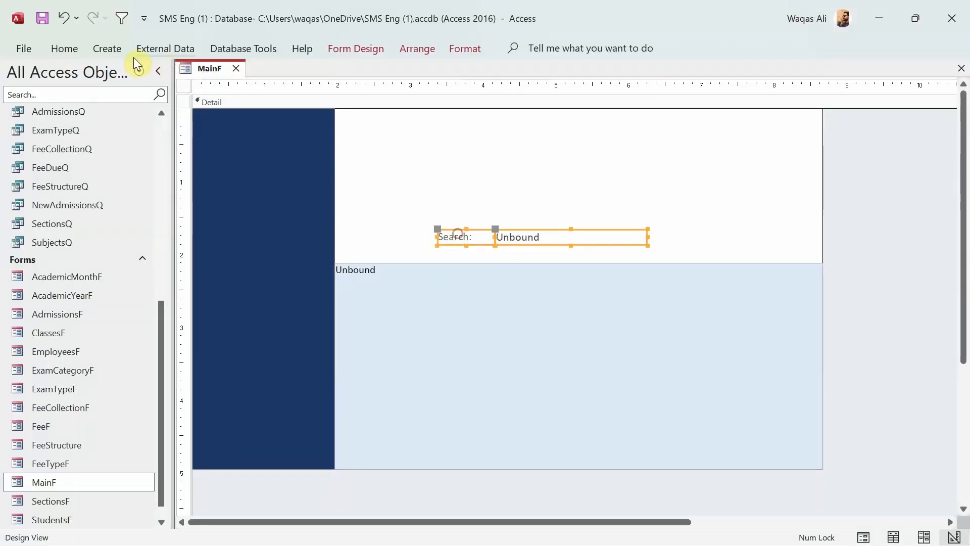
left_click(65, 48)
left_click(735, 102)
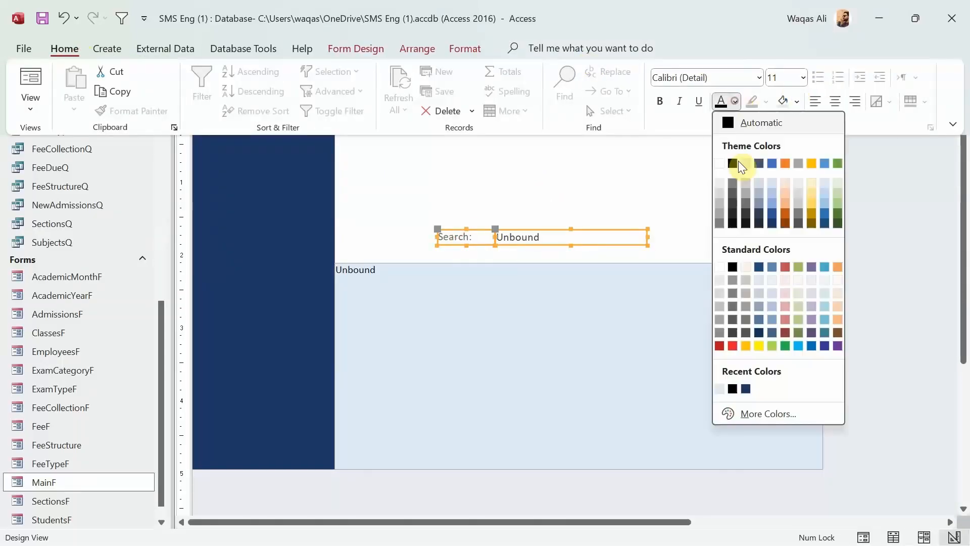
left_click(735, 165)
left_click_drag(591, 238, 565, 244)
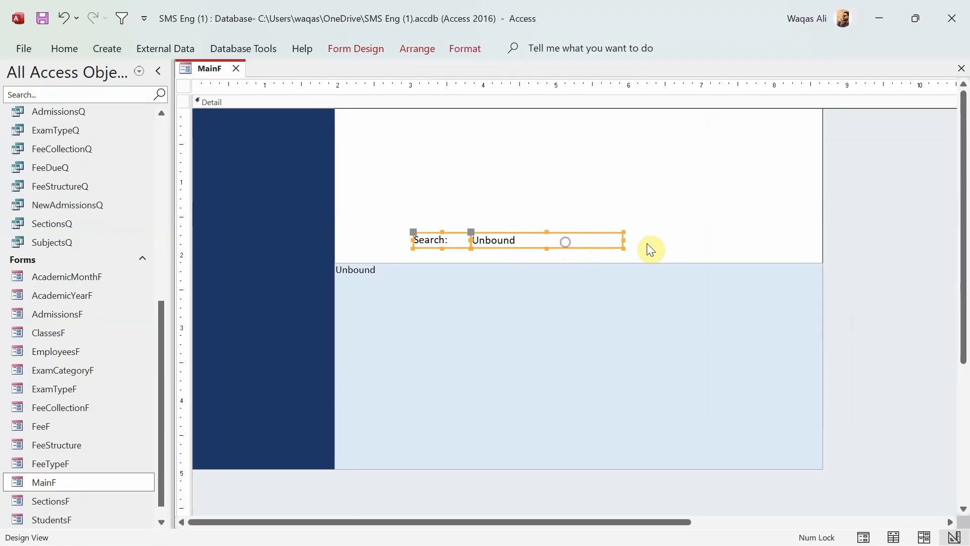
left_click(656, 244)
Add a command button in the white area above the search text box, without using the wizard
left_click(356, 49)
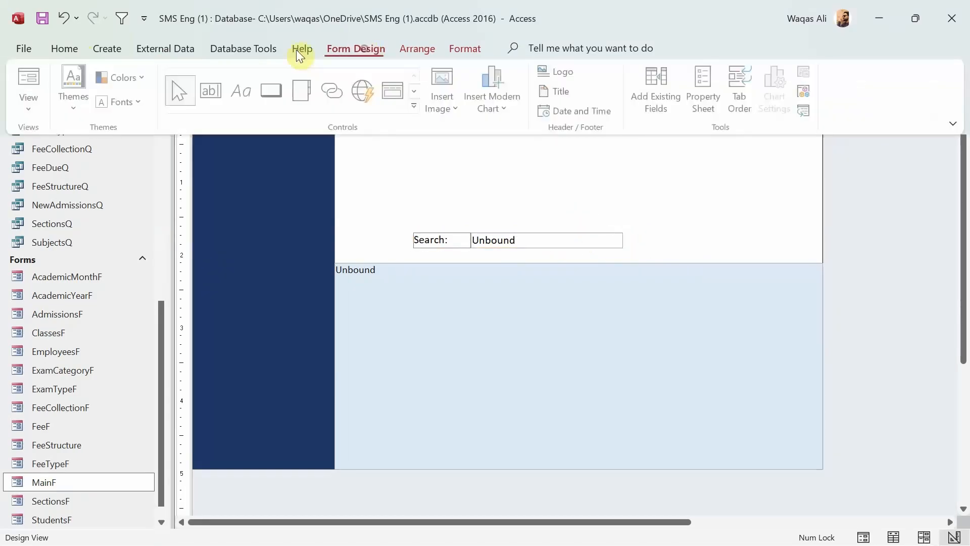
left_click(273, 90)
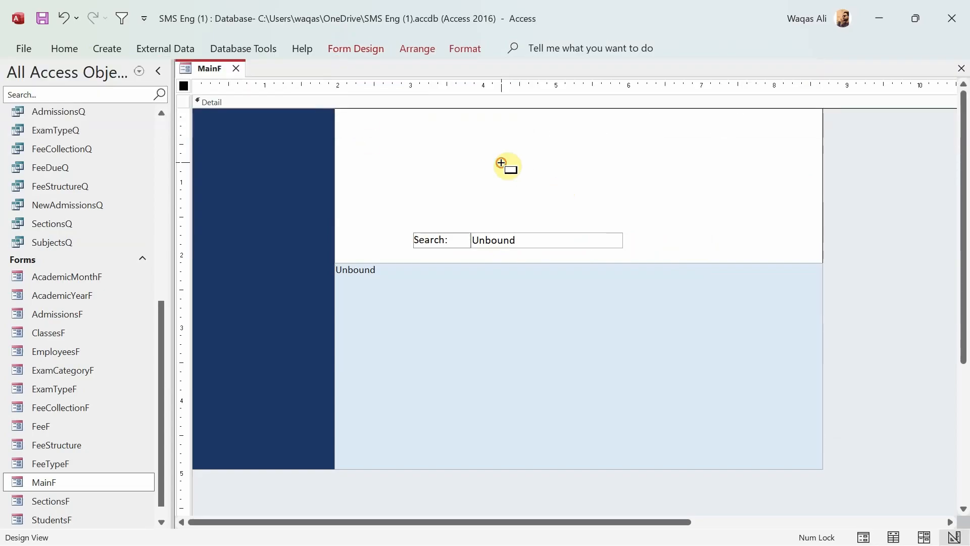
left_click(504, 162)
left_click(449, 320)
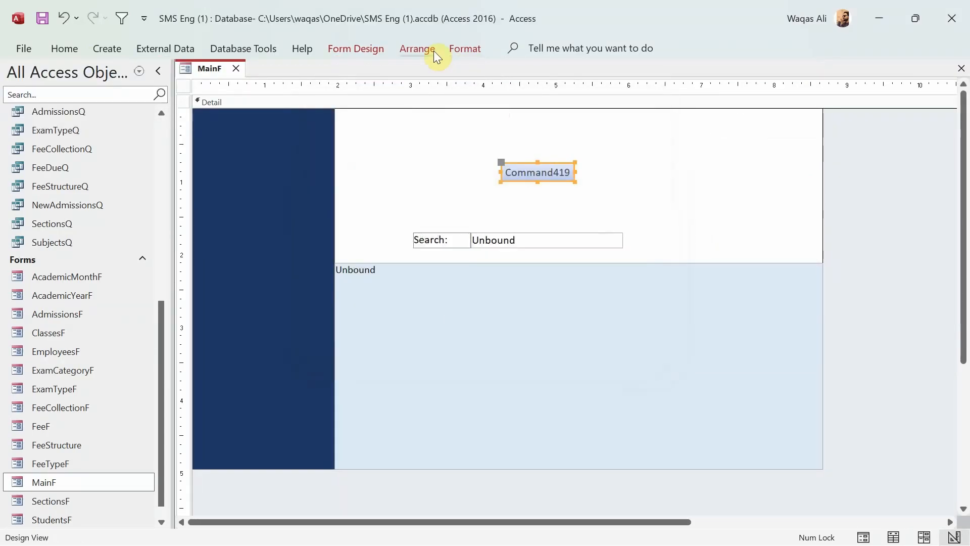
Apply the quick style Colored Outline - Blue, Accent 1 to the new command button
left_click(417, 53)
left_click(379, 49)
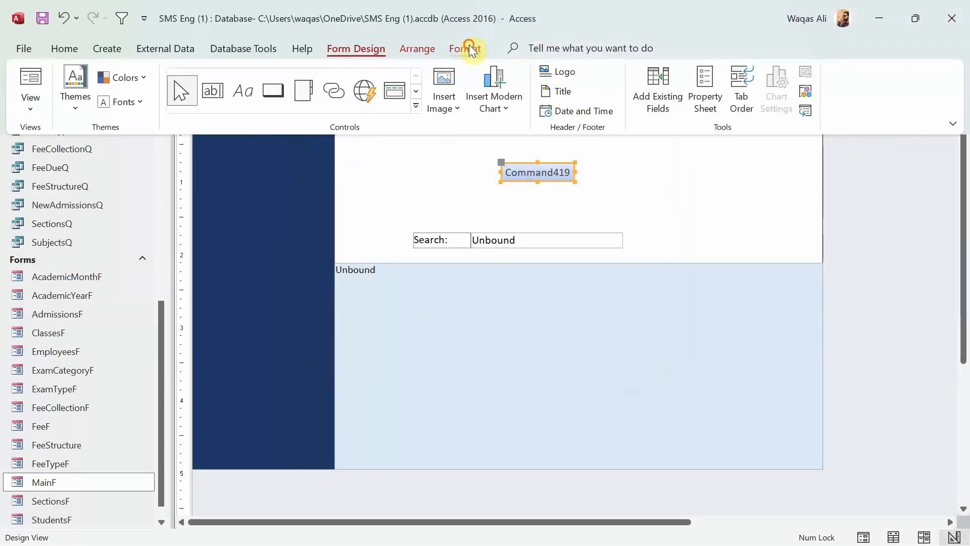
left_click(466, 48)
left_click(558, 104)
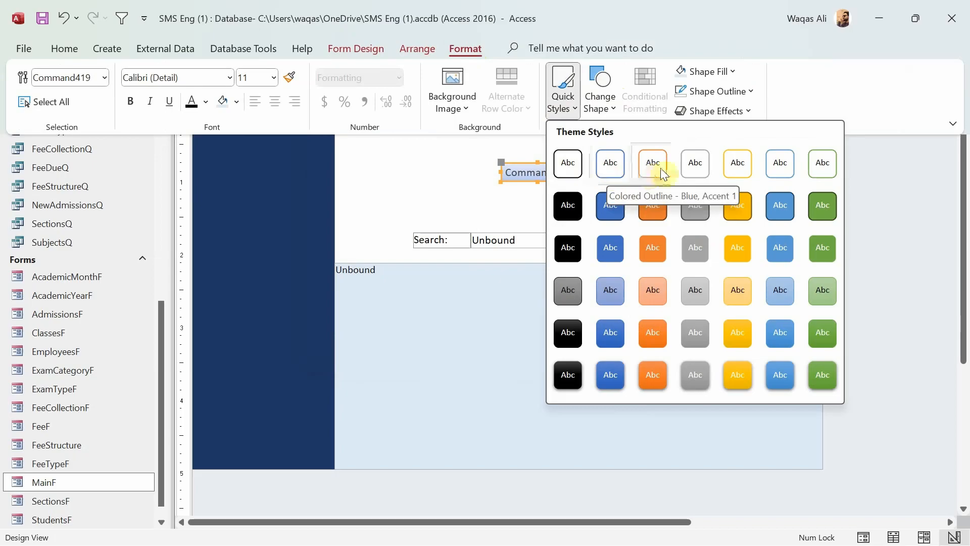
left_click(589, 166)
Change the command button's caption to "Search"
left_click(525, 172)
double_click(525, 172)
type("Search")
key("Return")
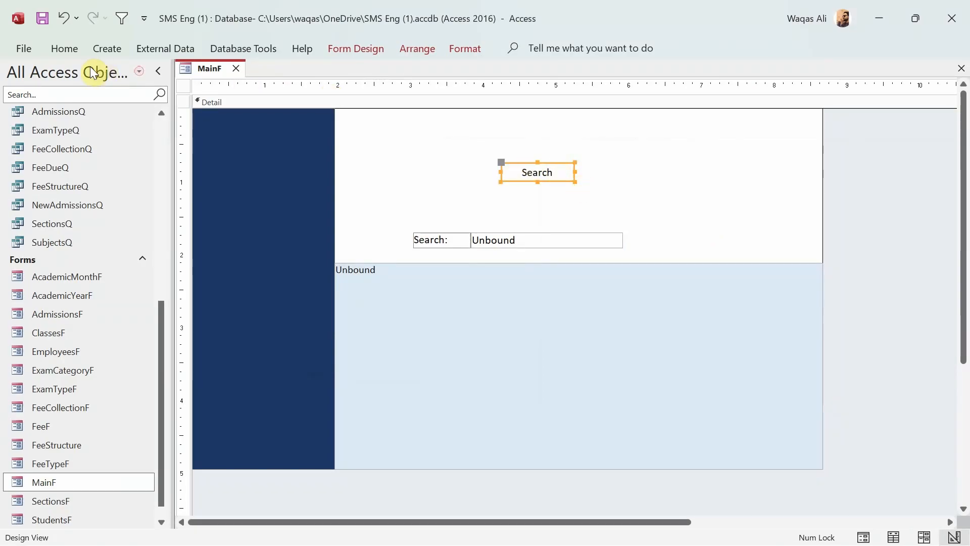
left_click(518, 204)
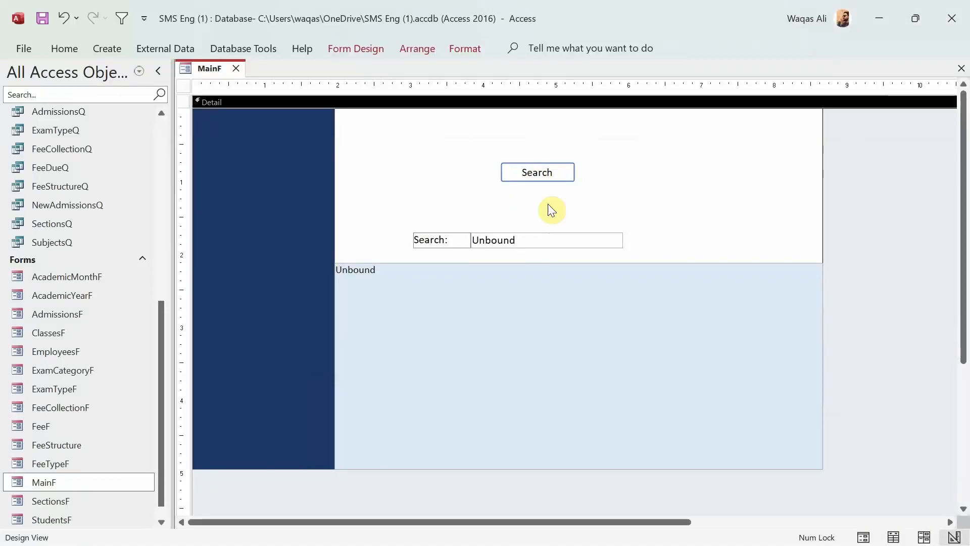
Give the Search button the built-in Binoculars (Find) picture through its properties
left_click(516, 180)
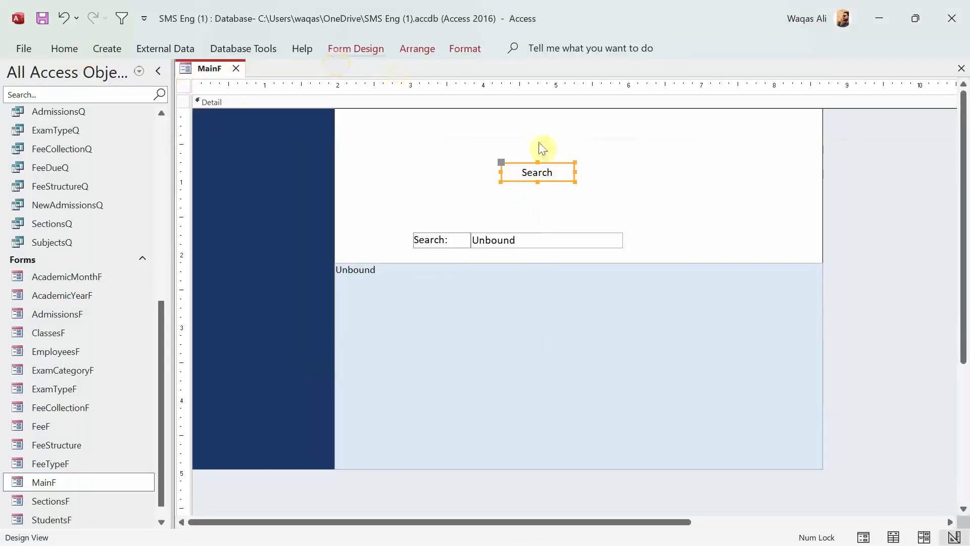
right_click(552, 165)
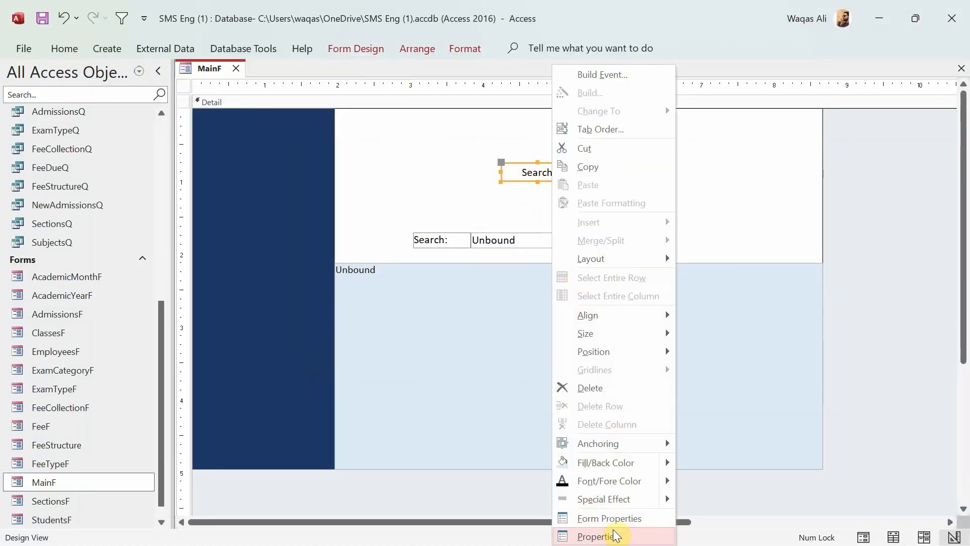
left_click(613, 530)
left_click(887, 202)
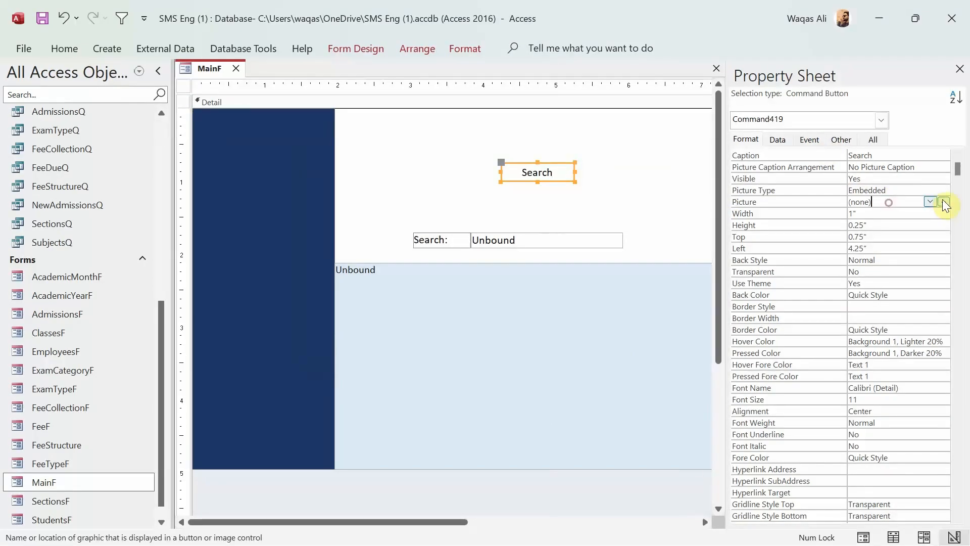
left_click(942, 201)
left_click(499, 234)
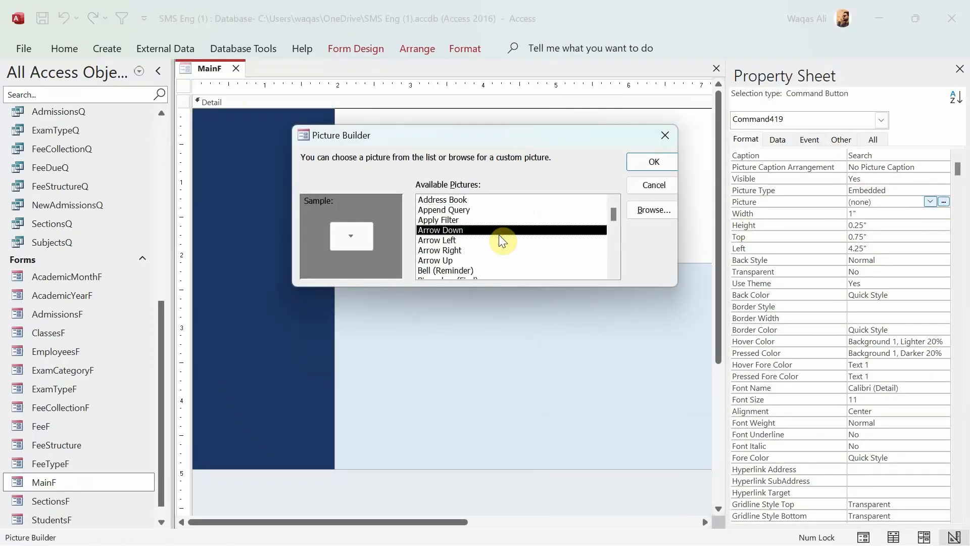
key("b")
key("b")
left_click(652, 161)
left_click(520, 202)
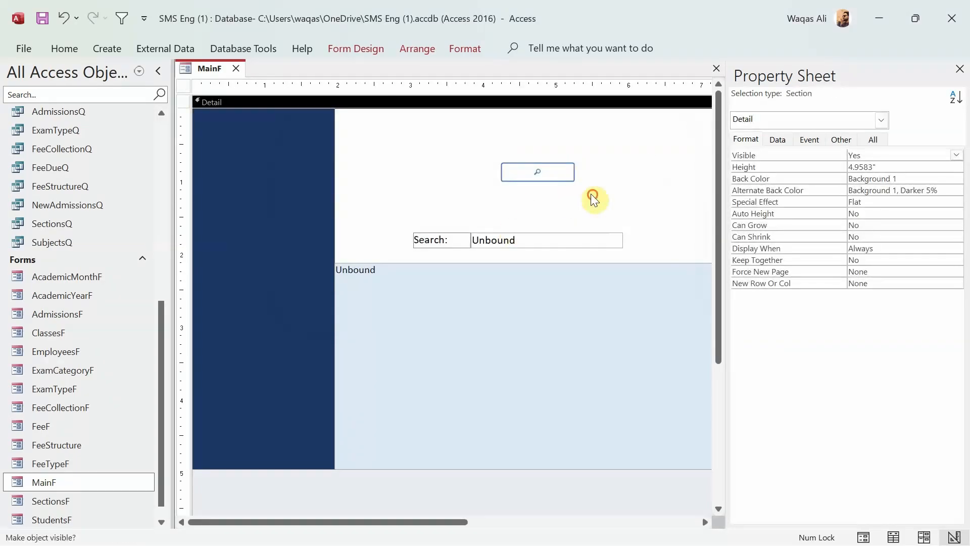
Set the Search button's picture caption arrangement to General
left_click(536, 177)
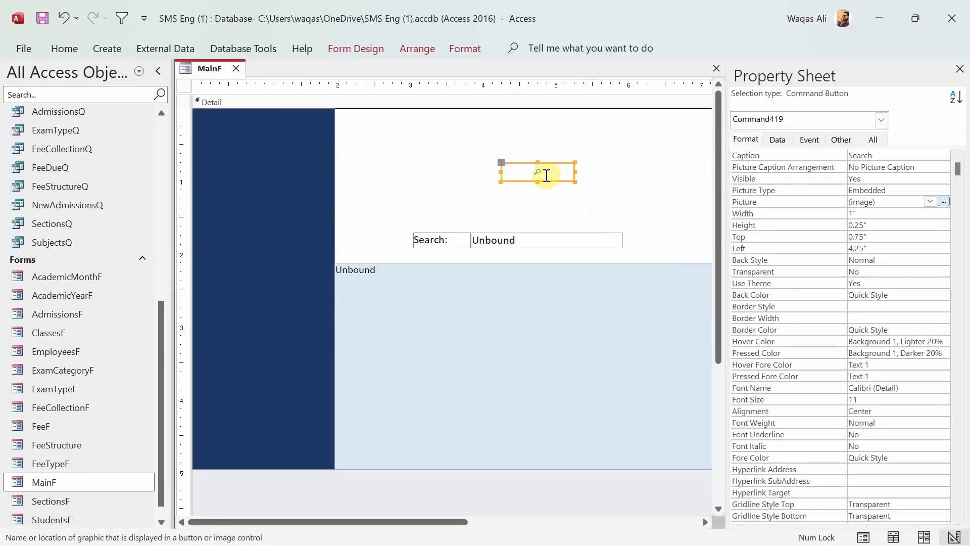
left_click(898, 167)
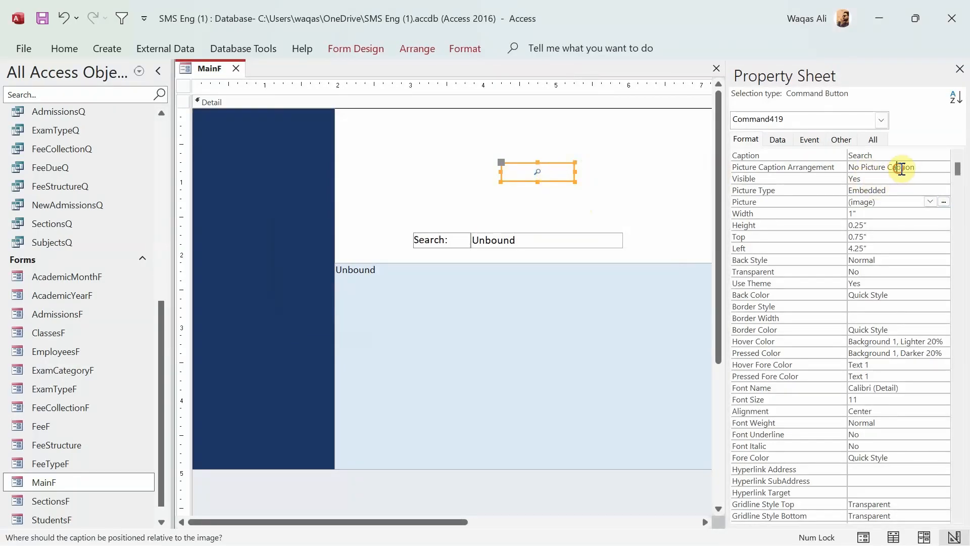
left_click(944, 166)
left_click(917, 190)
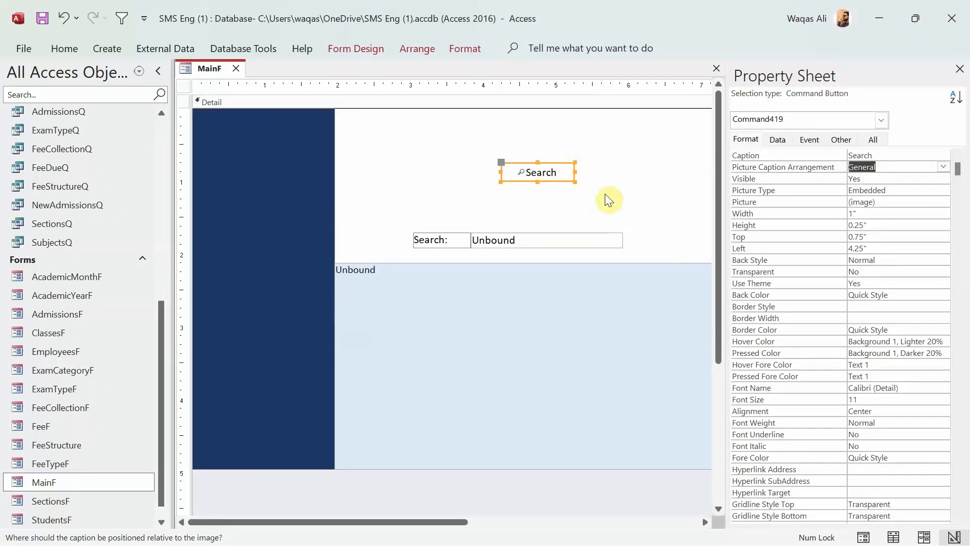
left_click(528, 173)
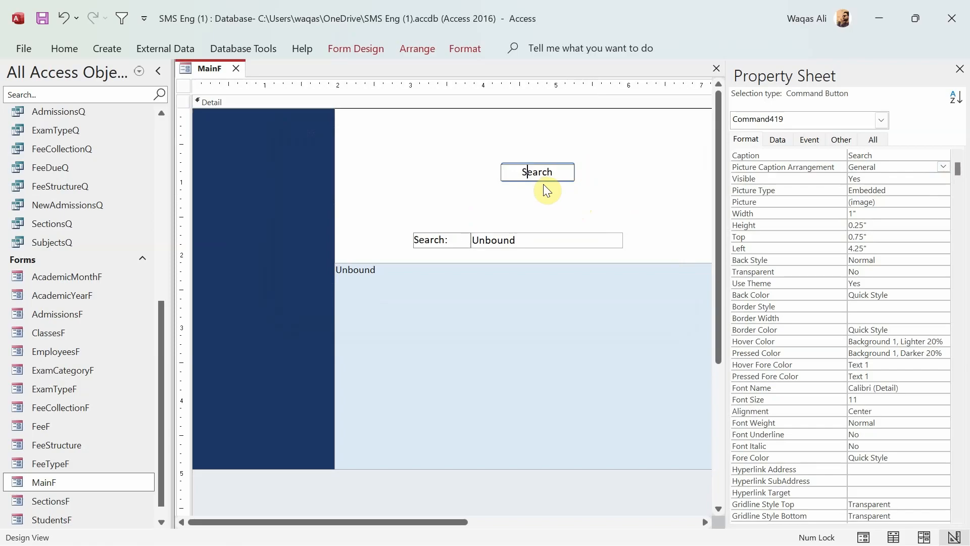
Move the Search button directly beside the search text box and narrow it to about 0.79" wide
left_click(544, 184)
left_click(566, 177)
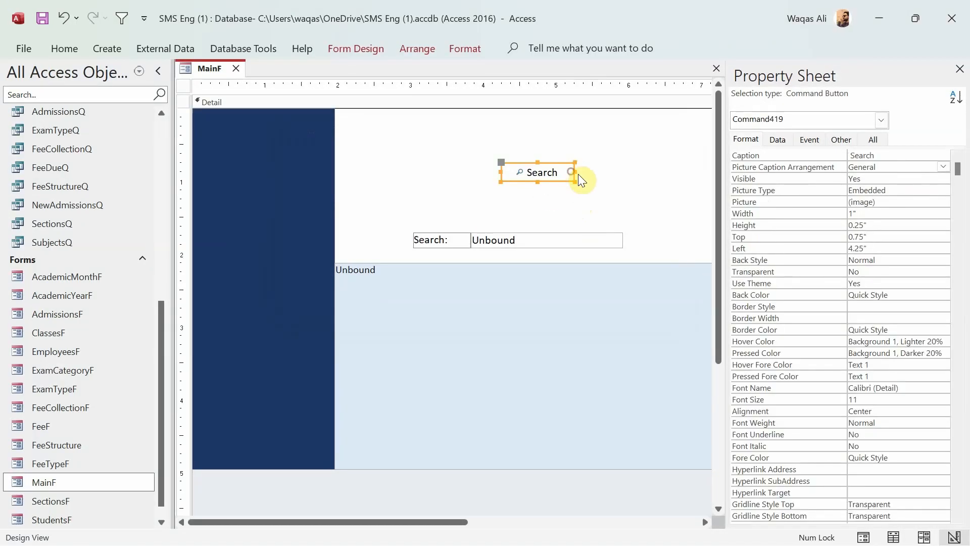
left_click_drag(575, 173, 671, 251)
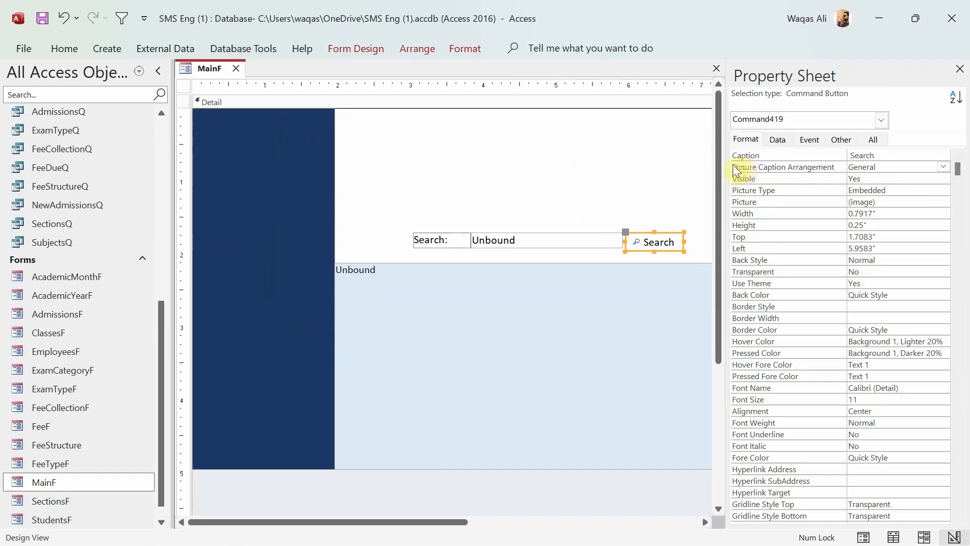
left_click_drag(728, 161, 785, 163)
left_click(682, 174)
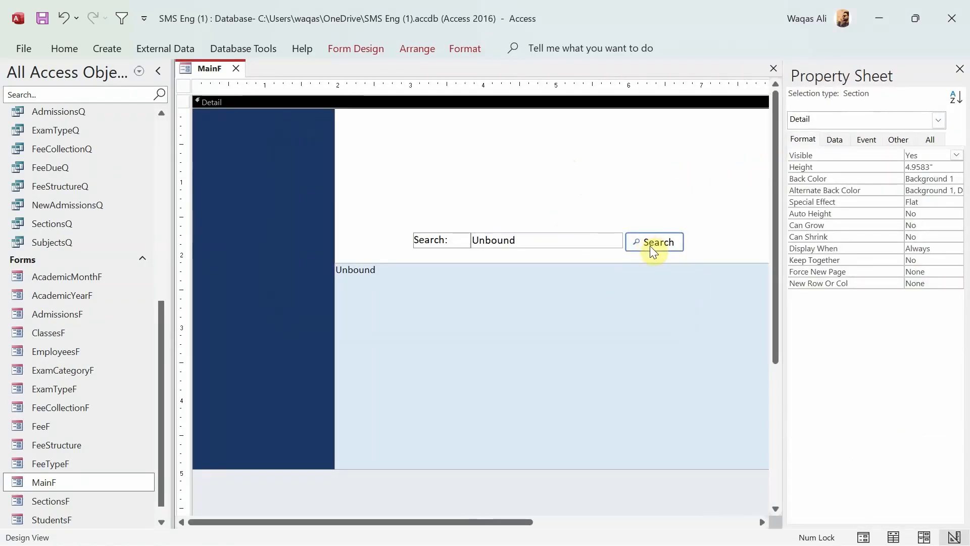
Match the Search button's height to the search text box's height of 0.2083" and close its properties
left_click(537, 245)
left_click(594, 199)
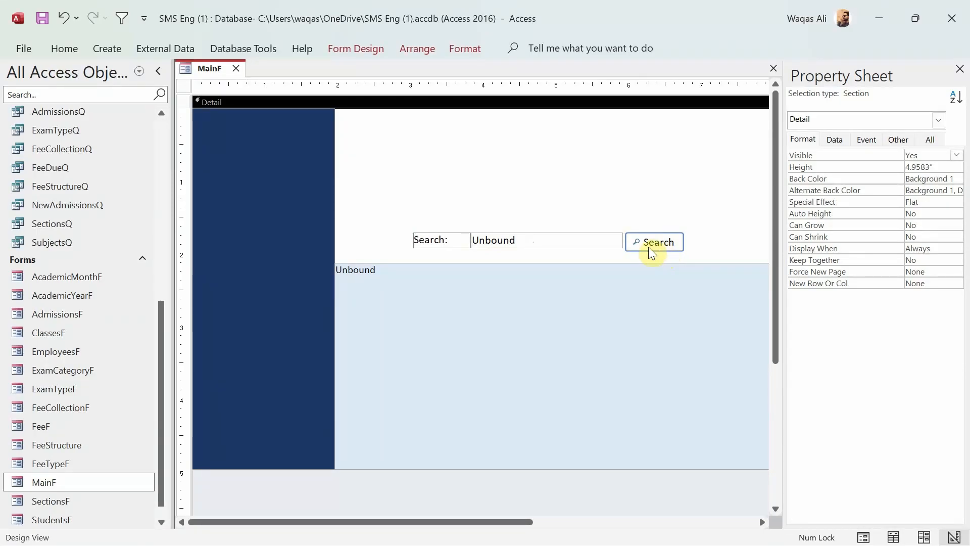
left_click(584, 242)
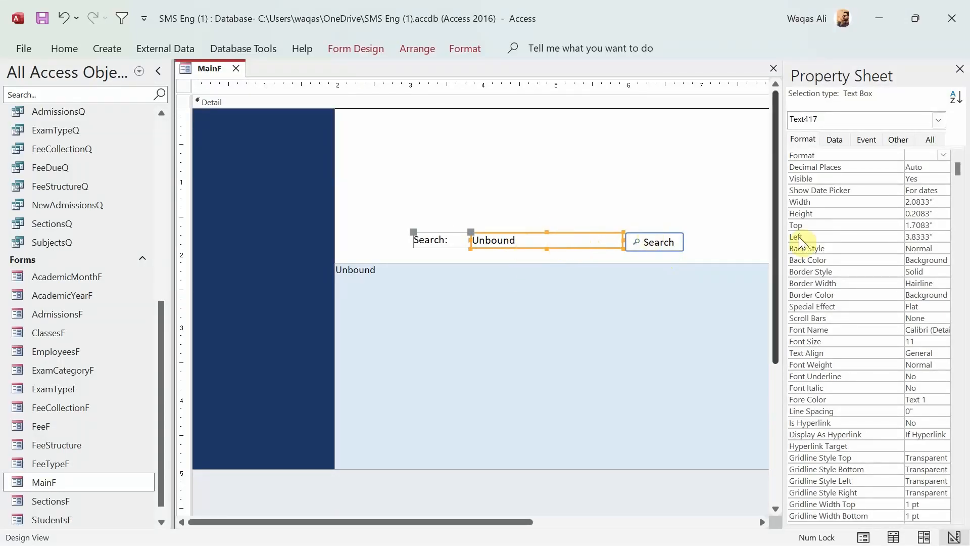
left_click_drag(783, 236, 749, 236)
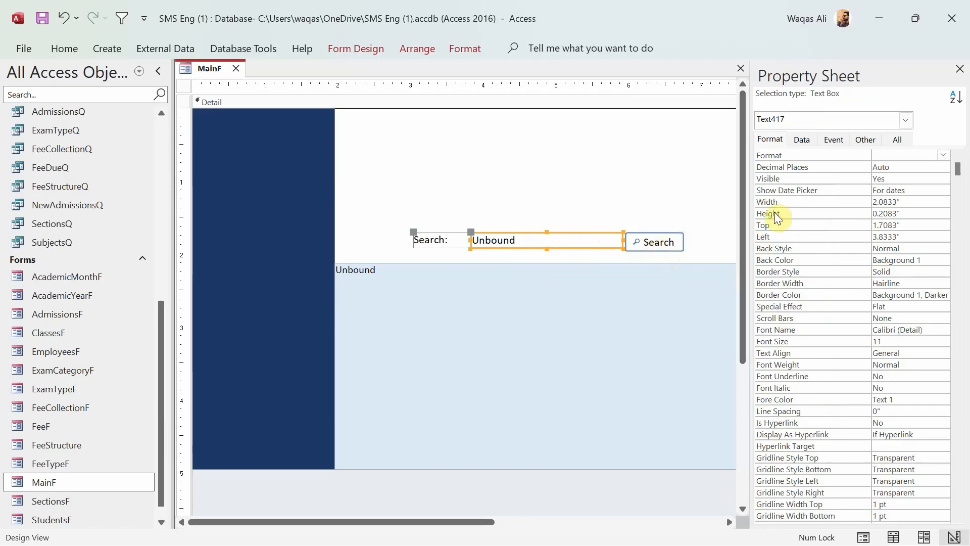
left_click(825, 213)
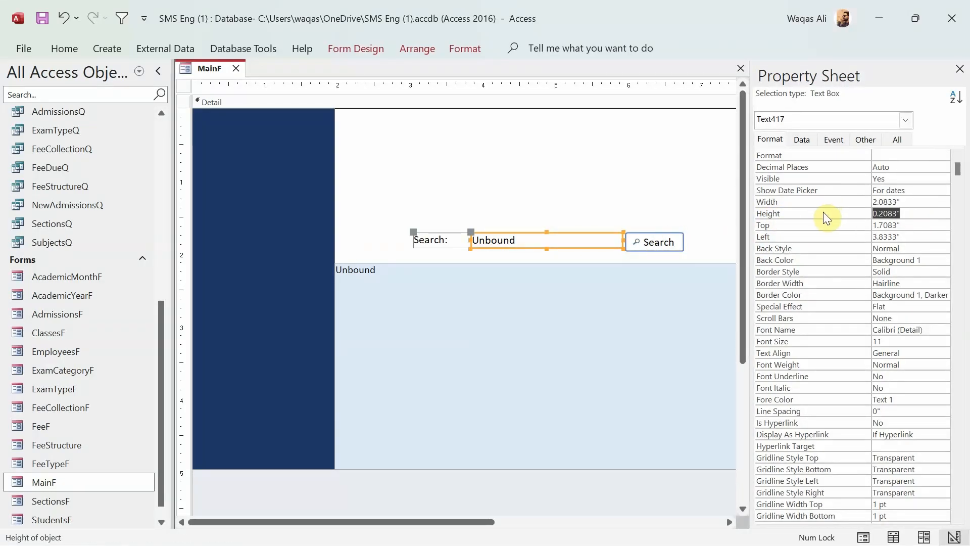
left_click(649, 250)
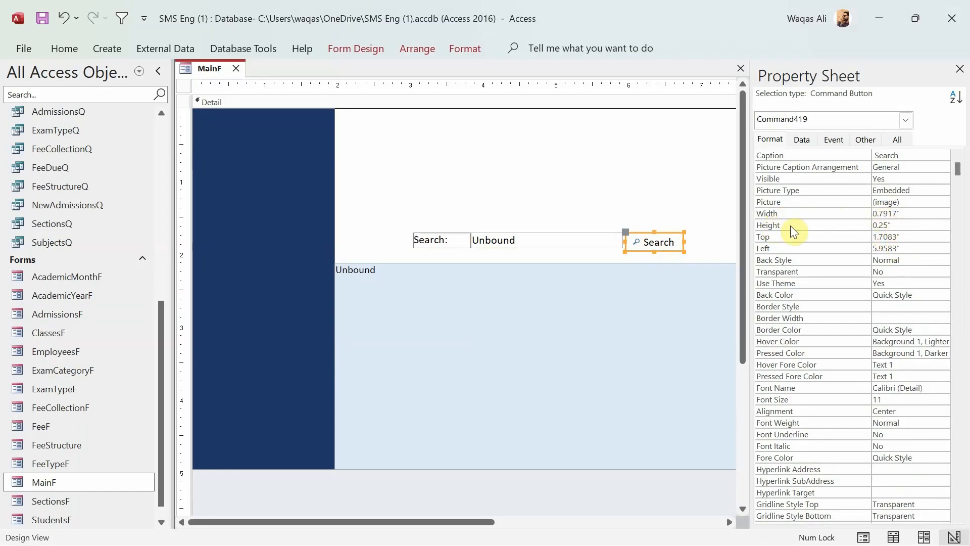
left_click(840, 225)
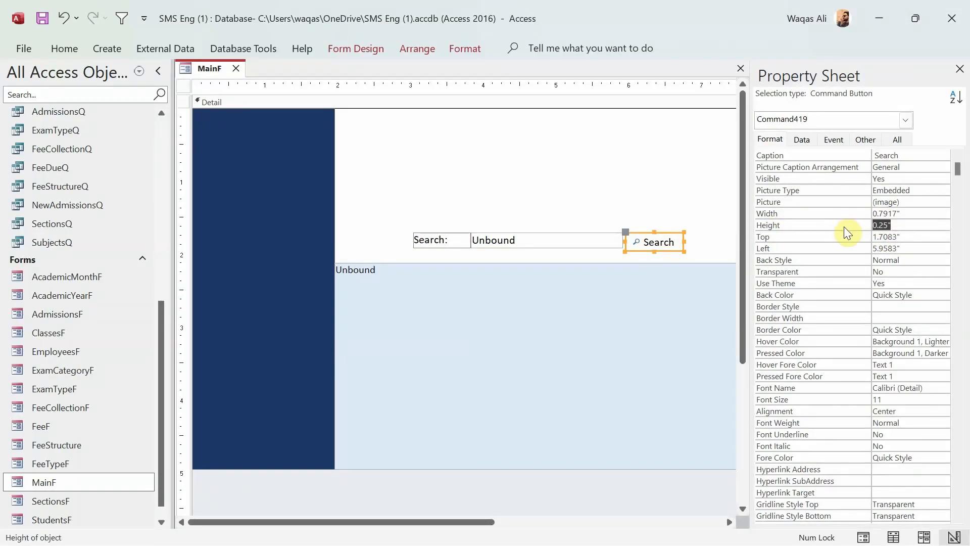
type("0.2076\"")
key("Return")
left_click(566, 169)
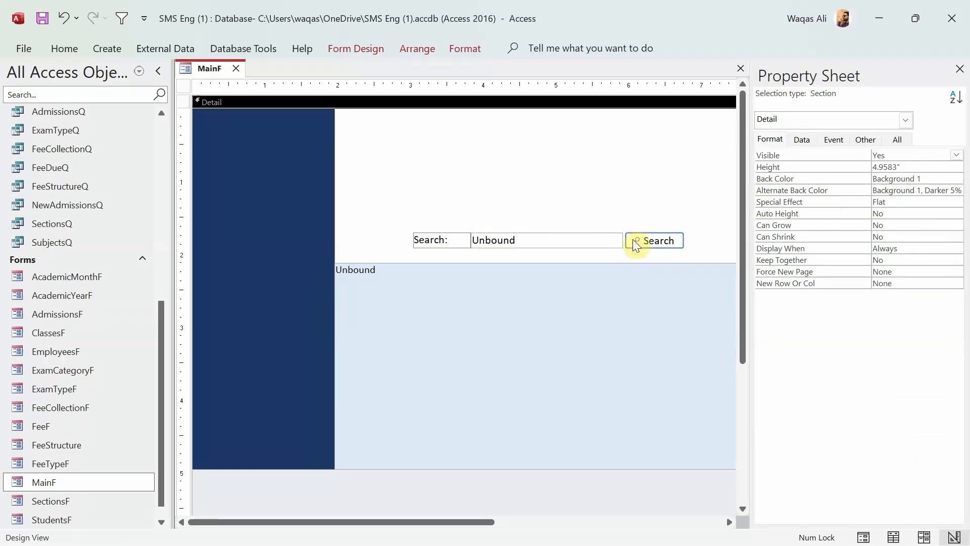
left_click(960, 69)
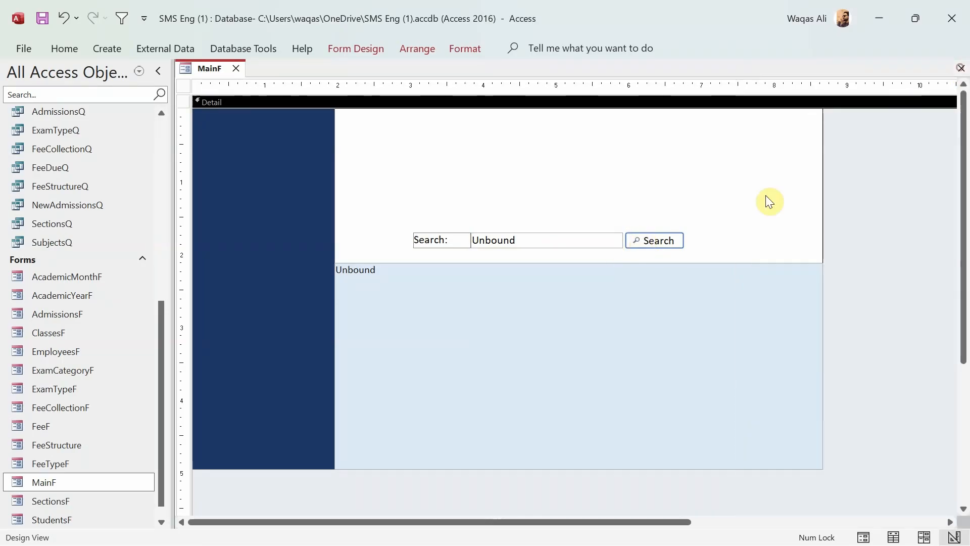
Set the Search button's font size to 10
left_click(653, 238)
left_click(64, 48)
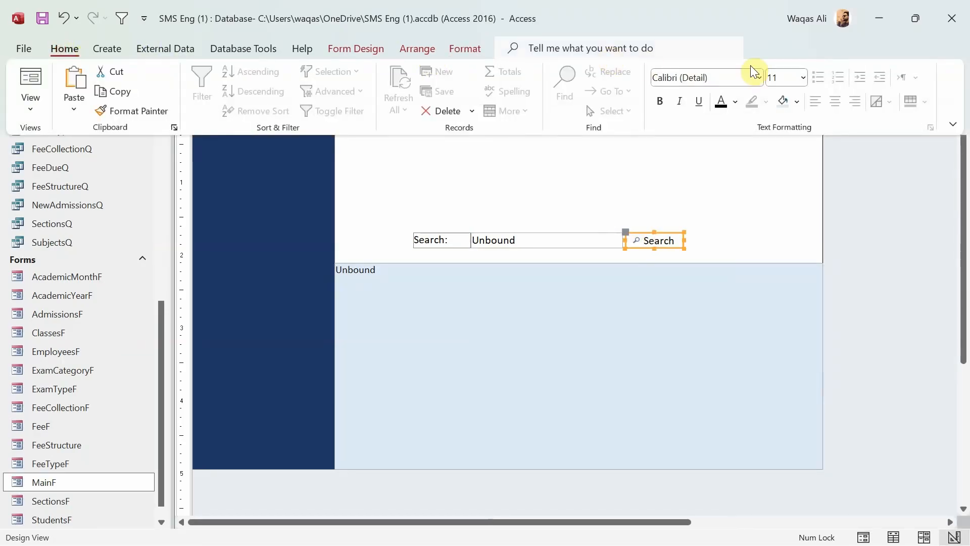
left_click(802, 78)
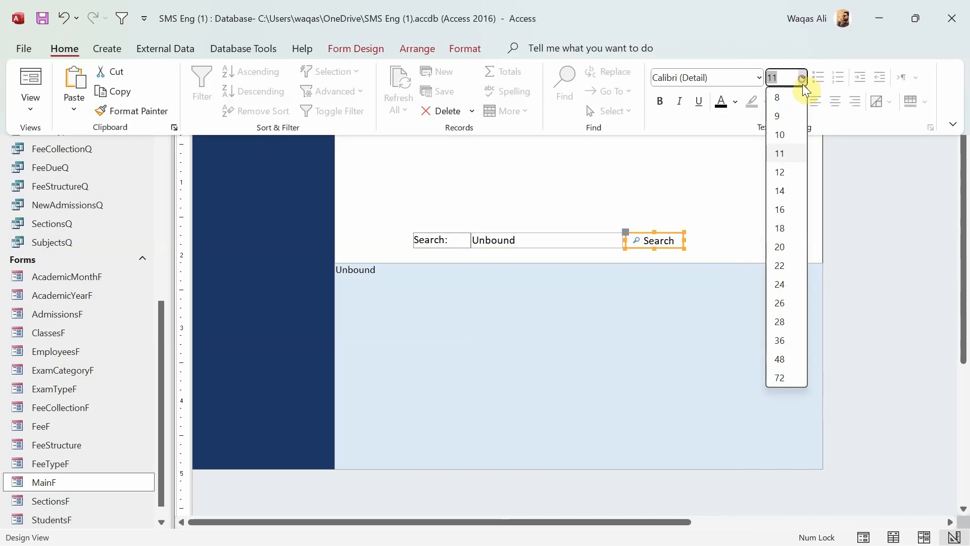
left_click(780, 135)
left_click(697, 218)
Duplicate the Search button, place the copy beside the original, and change its caption to "Show All"
left_click(672, 243)
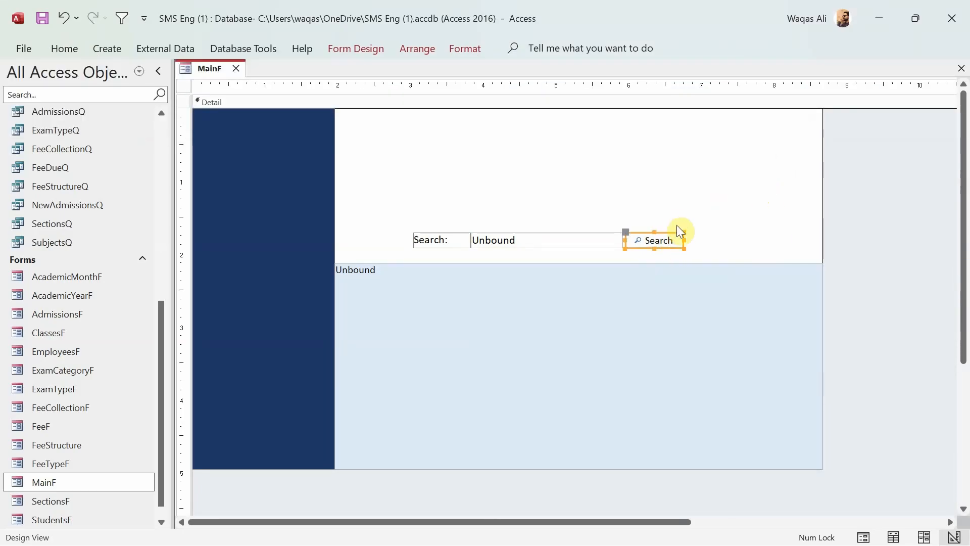
key("ctrl+c")
key("ctrl+v")
left_click_drag(676, 256, 736, 236)
double_click(723, 238)
type("Sho")
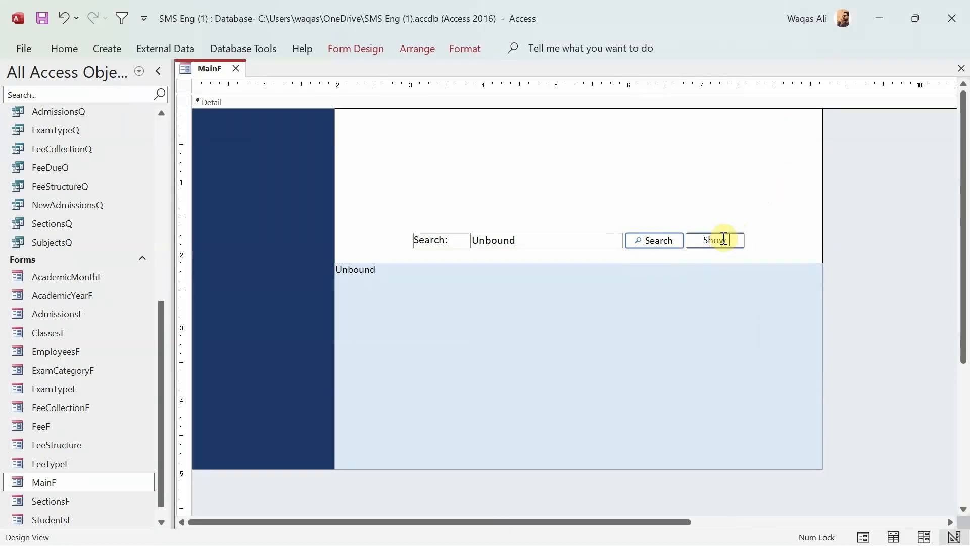
key("Return")
left_click(696, 194)
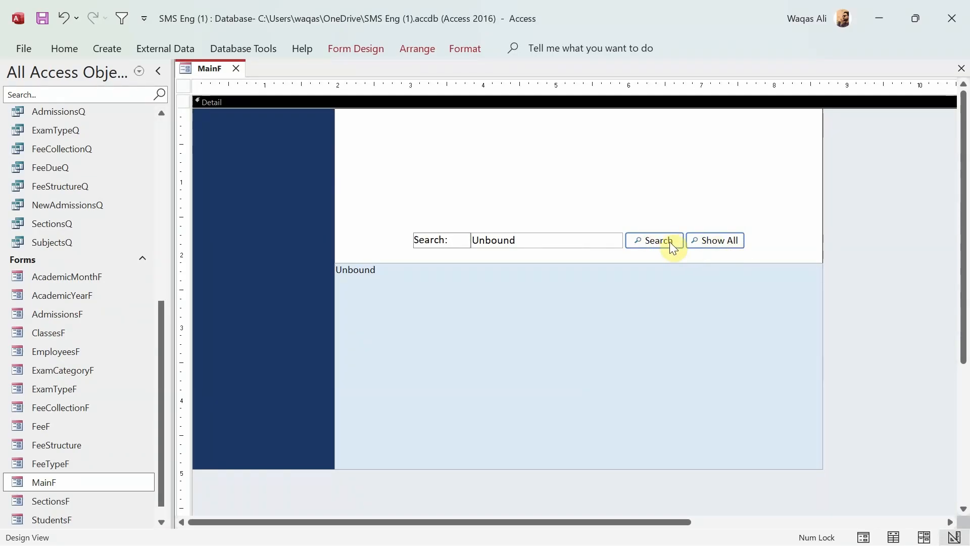
Try a dark red fill on the Search button and undo it
left_click(656, 241)
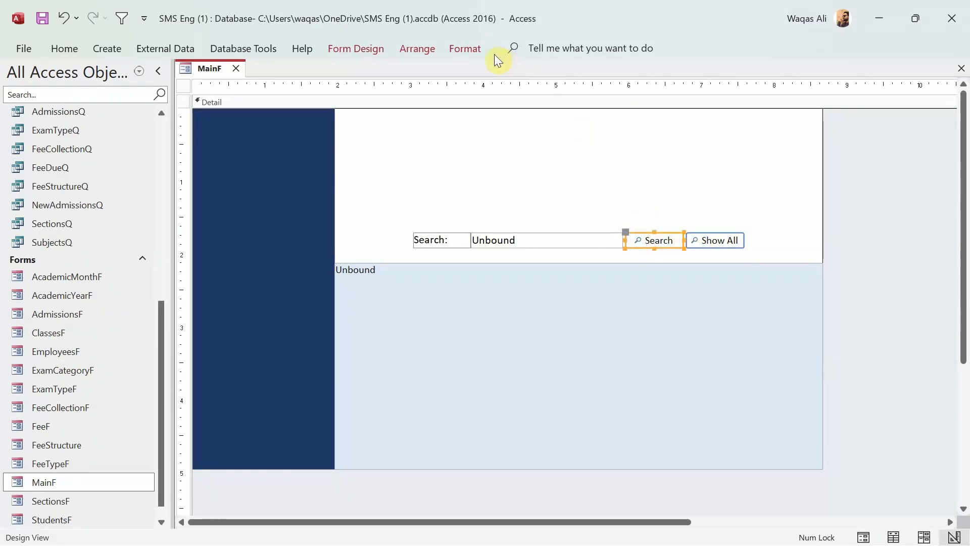
left_click(467, 49)
left_click(708, 73)
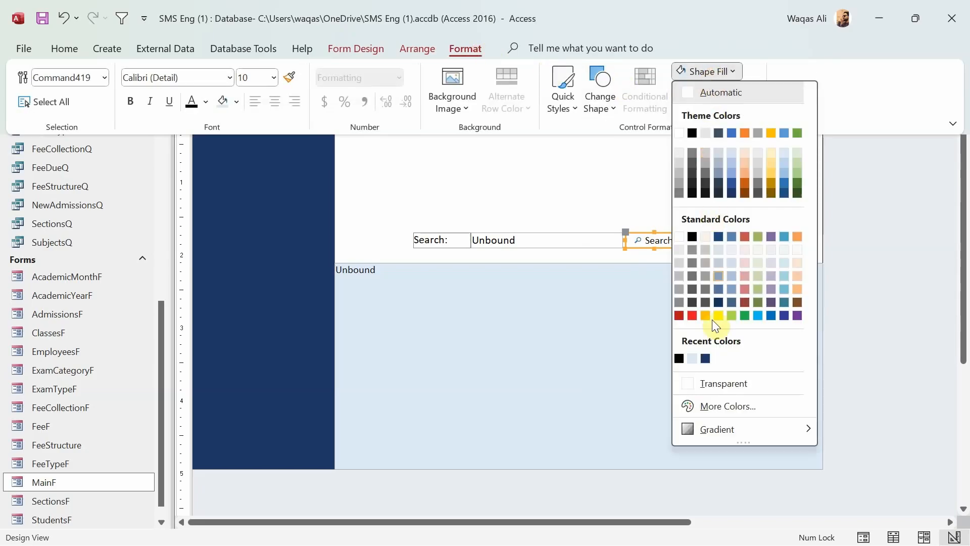
left_click(682, 236)
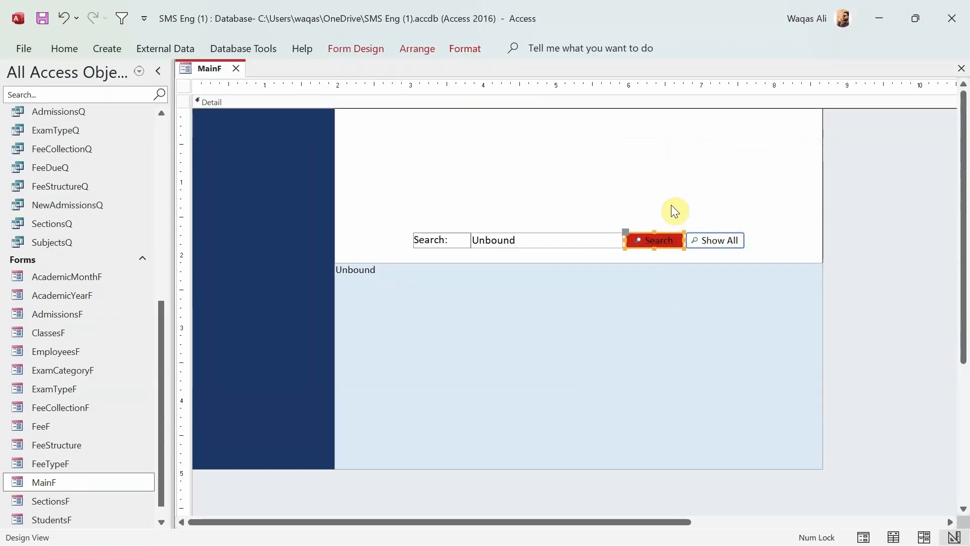
key("ctrl+z")
Give the Search button a dark red outline
left_click(463, 49)
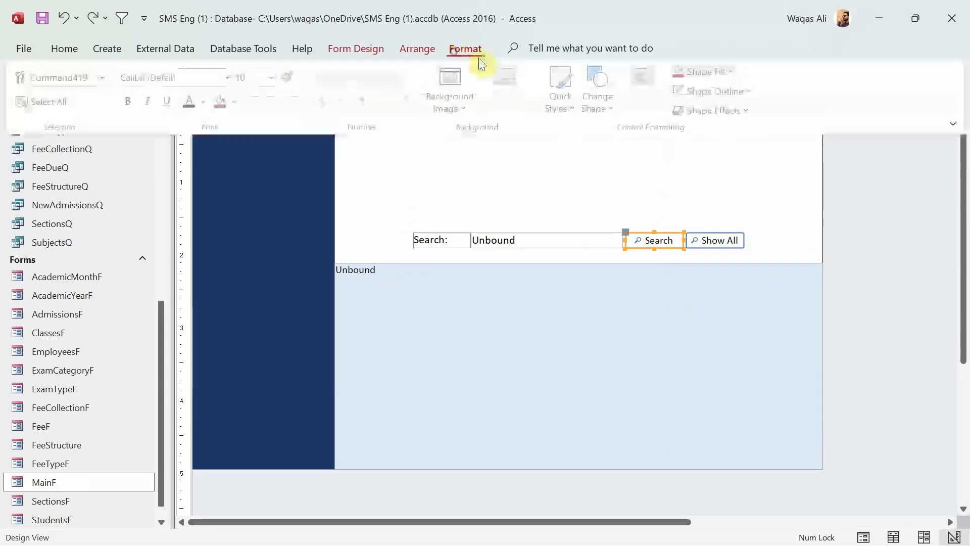
left_click(726, 92)
left_click(680, 335)
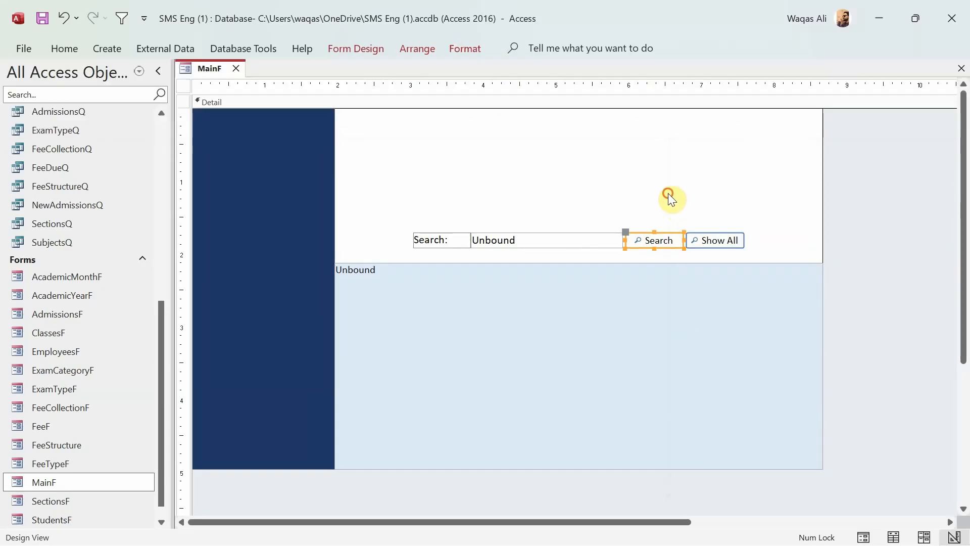
left_click(726, 249)
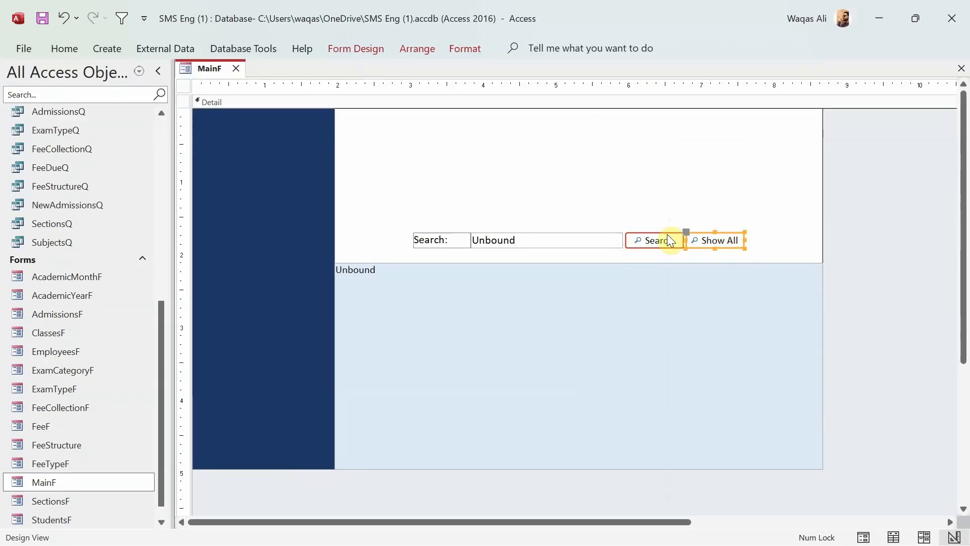
left_click(604, 178)
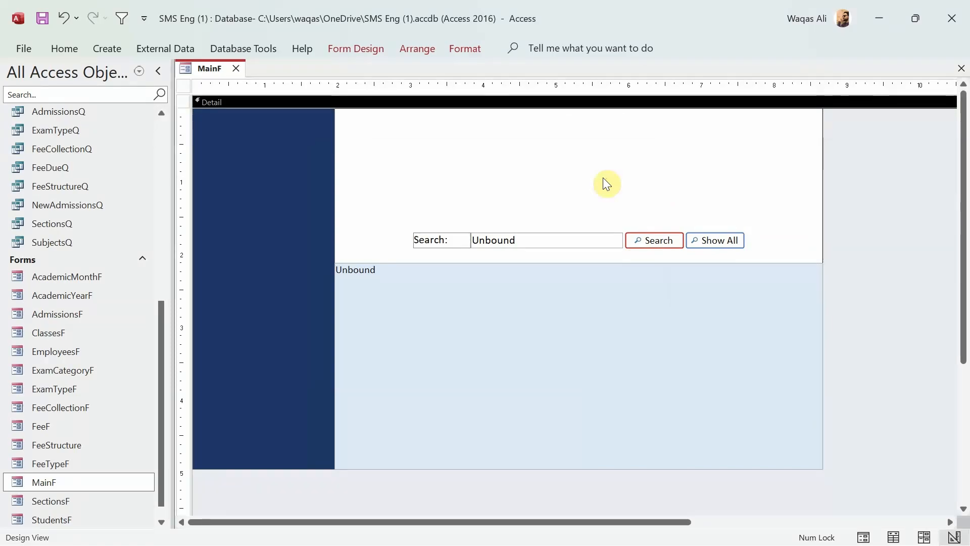
Move the search label, text box, Search button and Show All button together slightly closer to the list box
left_click_drag(771, 217, 434, 259)
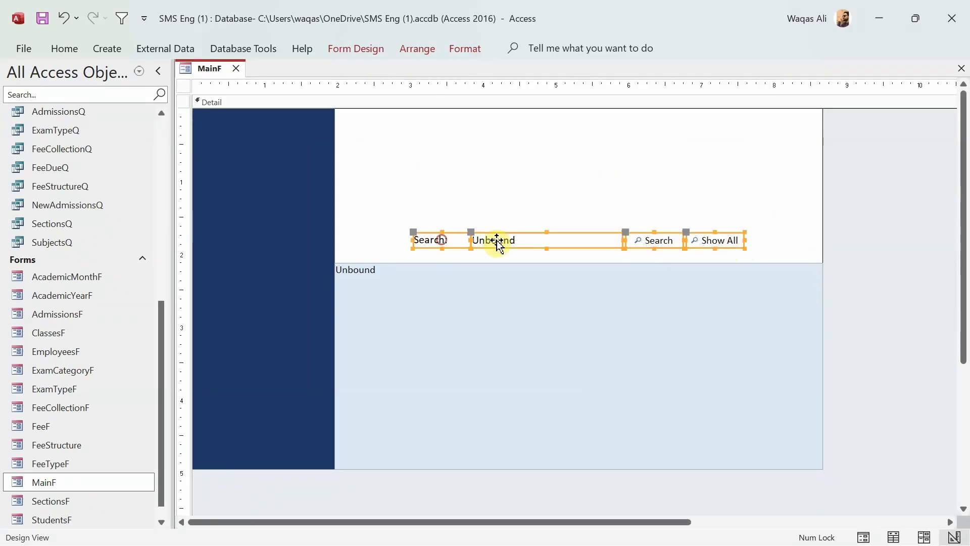
left_click_drag(522, 241, 524, 242)
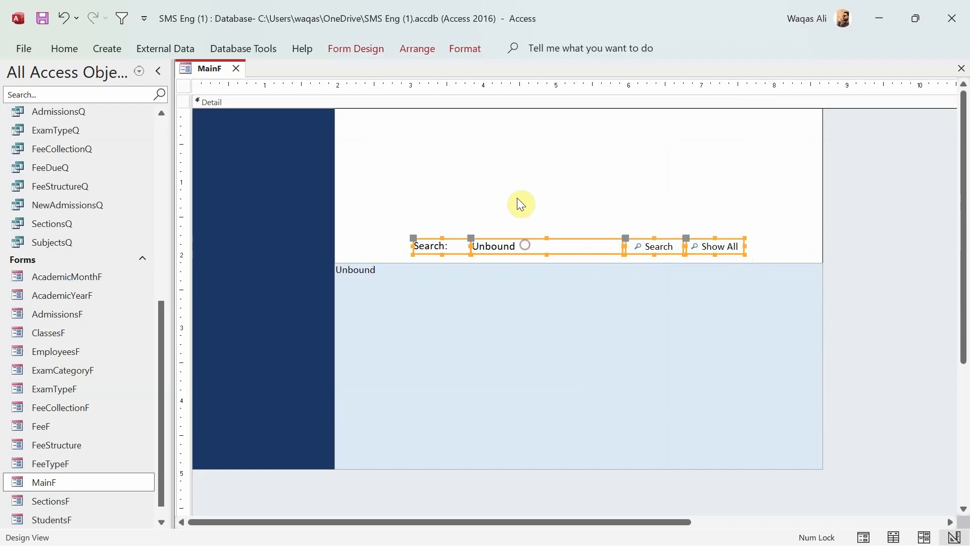
left_click(517, 198)
Preview the MainF form in Form View, try its search controls, and return to Design View
right_click(197, 70)
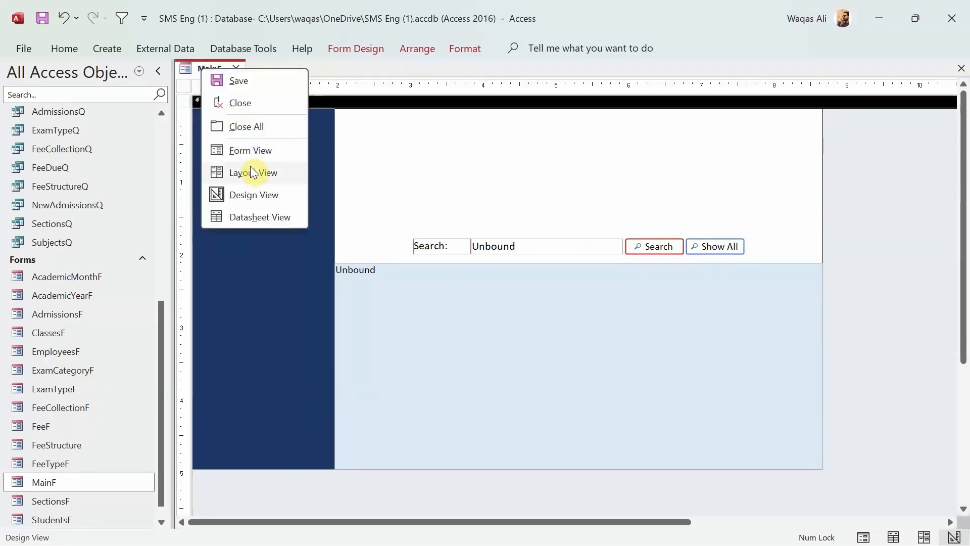
left_click(250, 149)
left_click(537, 242)
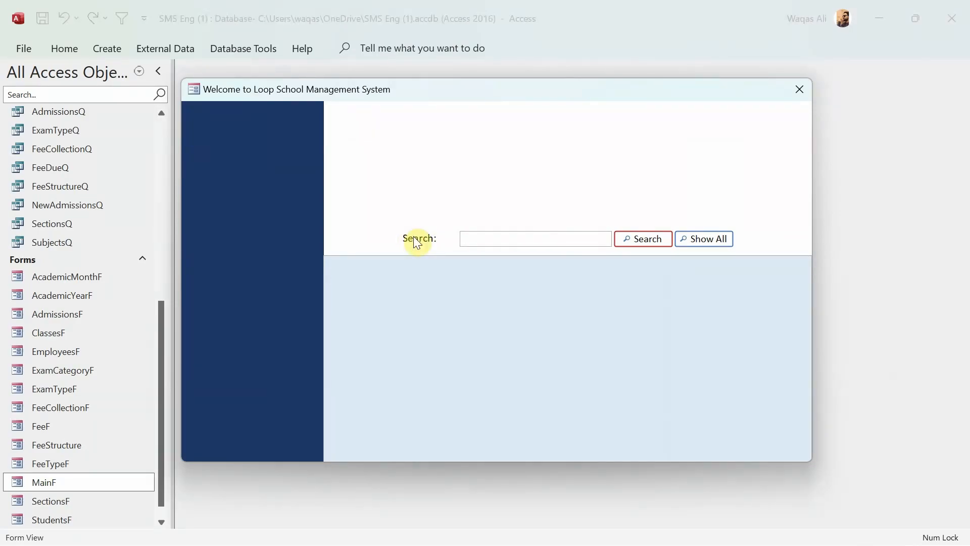
left_click(656, 244)
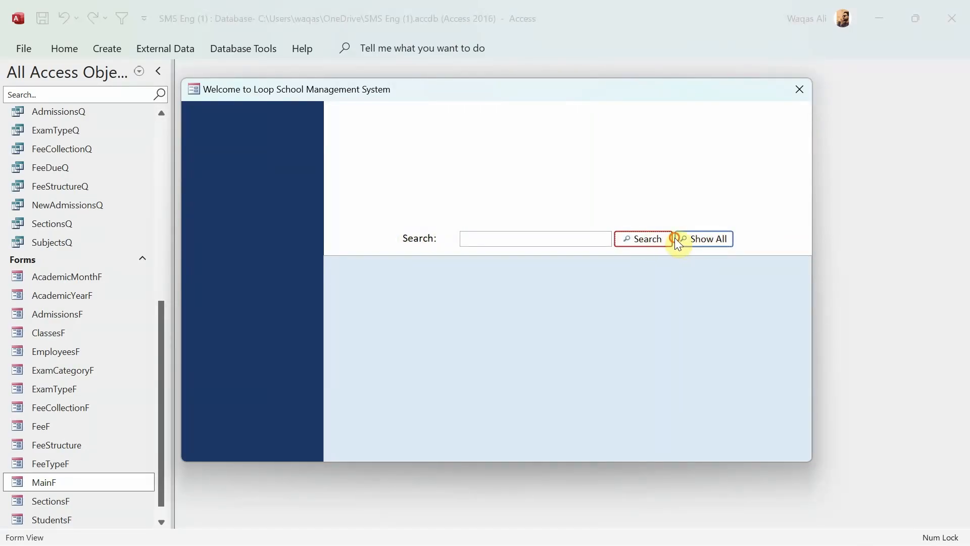
right_click(574, 169)
left_click(593, 215)
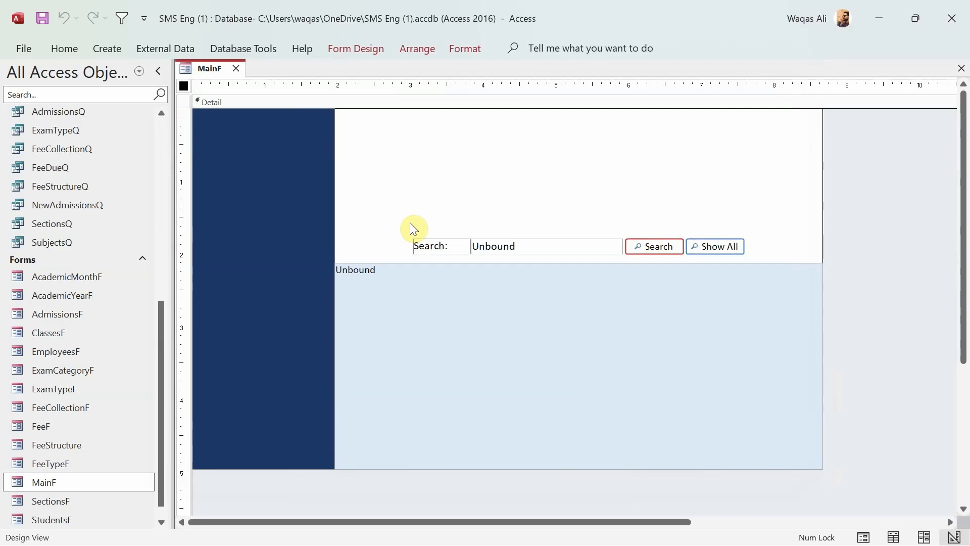
Name the light blue list box "List" in its properties
right_click(402, 284)
left_click(448, 535)
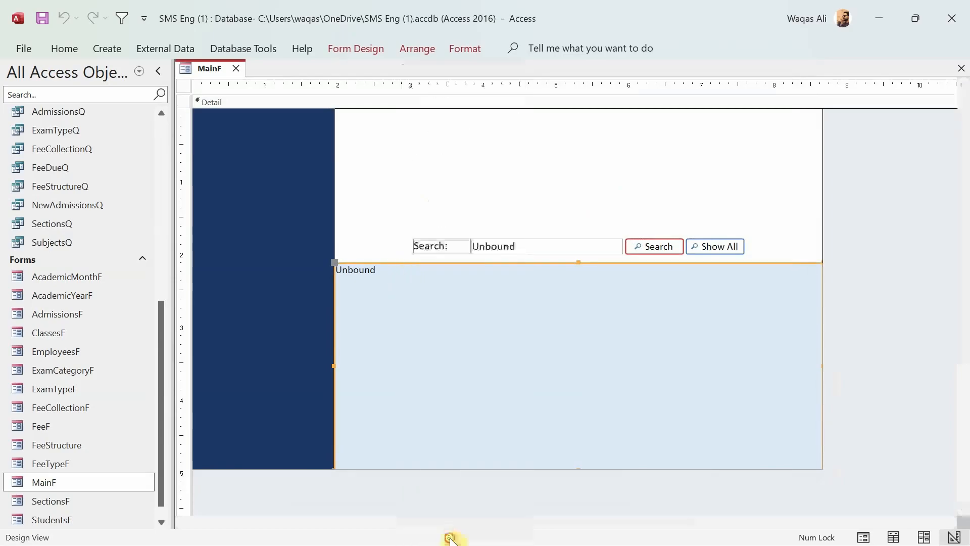
left_click(865, 139)
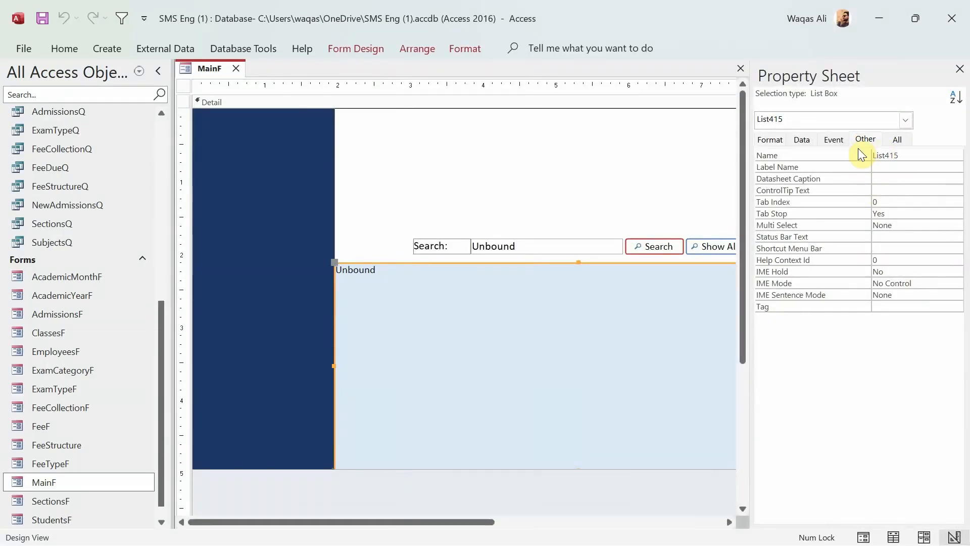
left_click(912, 157)
key("Return")
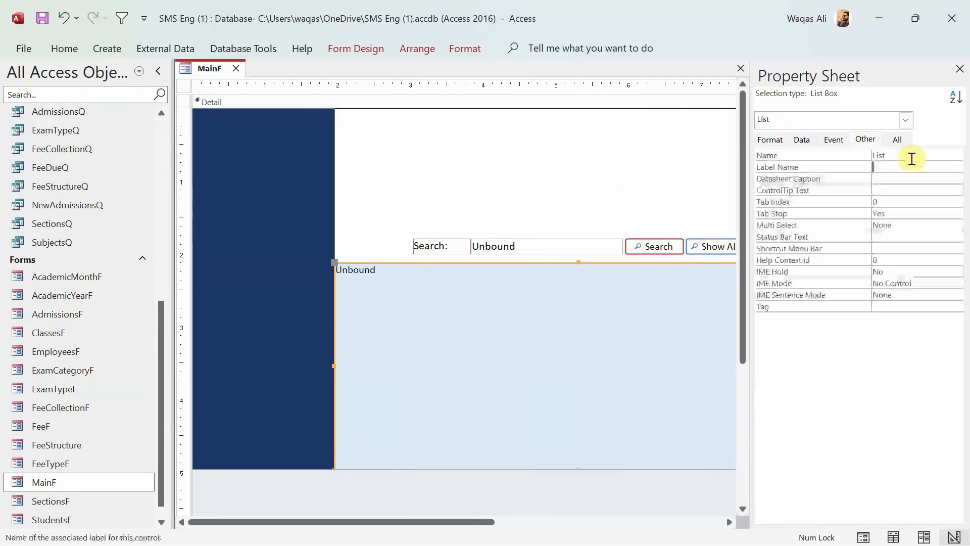
Name the search text box "txtSearch" in its properties
left_click(554, 250)
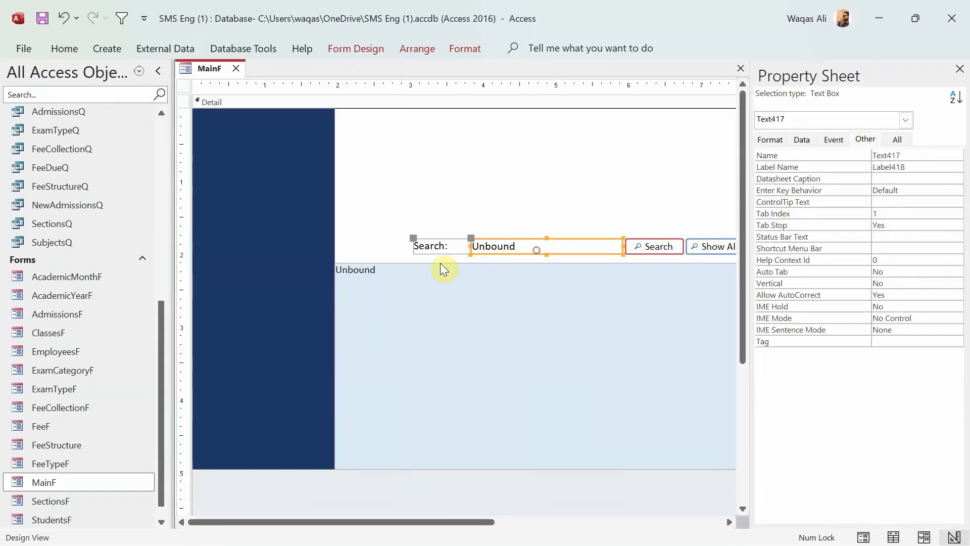
left_click(840, 155)
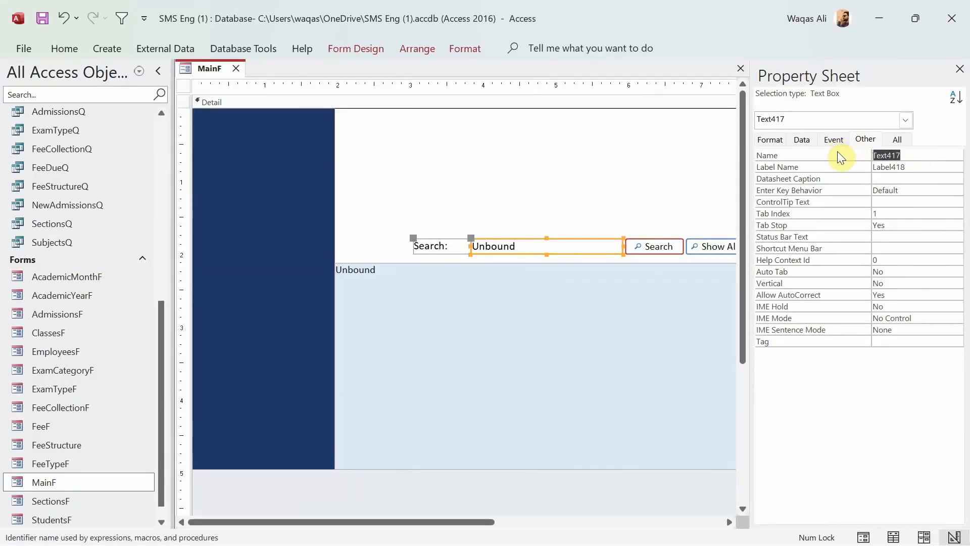
type("txtSearch")
key("Tab")
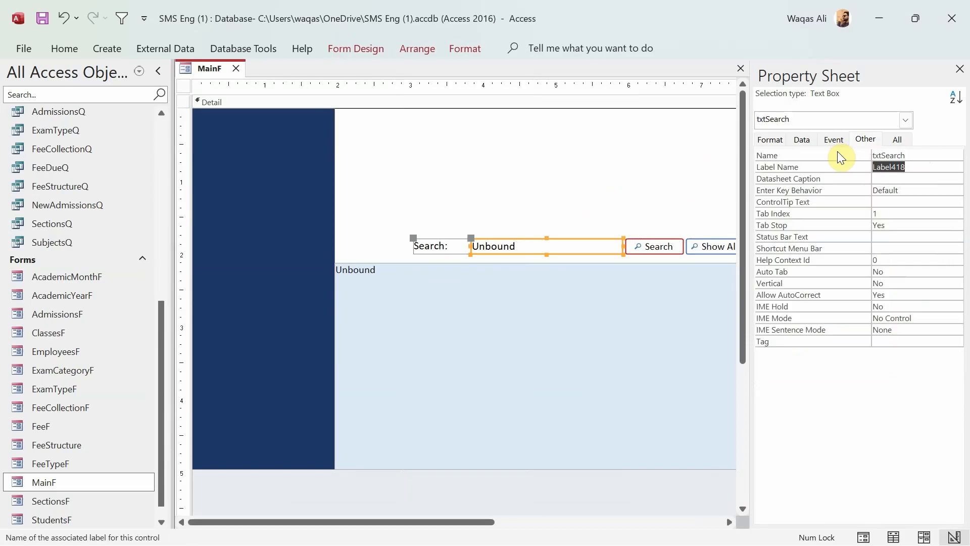
Name the Search button "btnSearch" in its properties
left_click(660, 247)
left_click(838, 154)
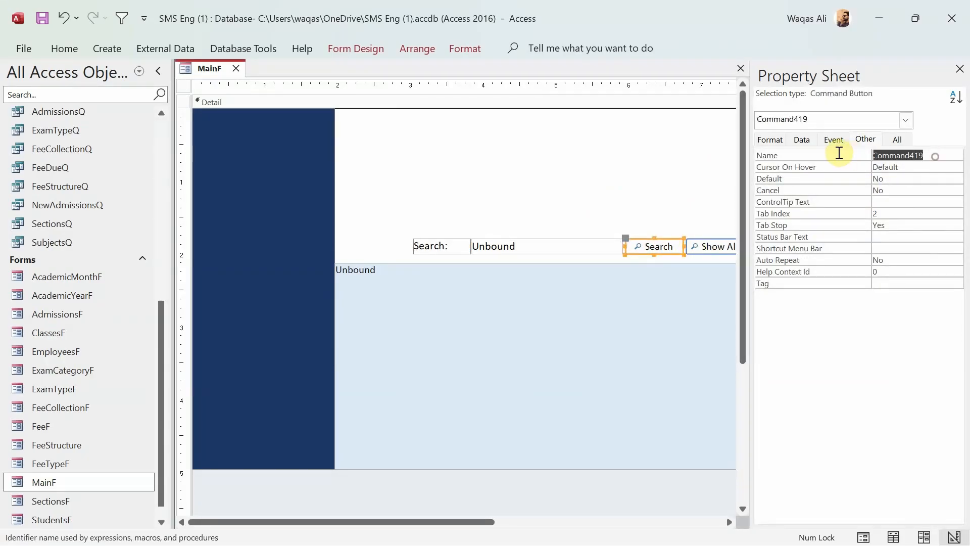
type("btnSearch")
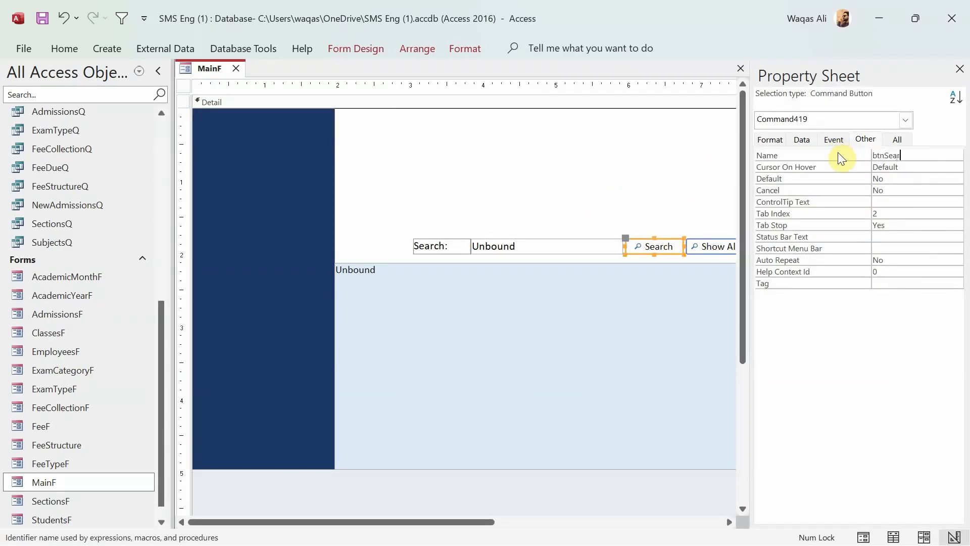
key("Return")
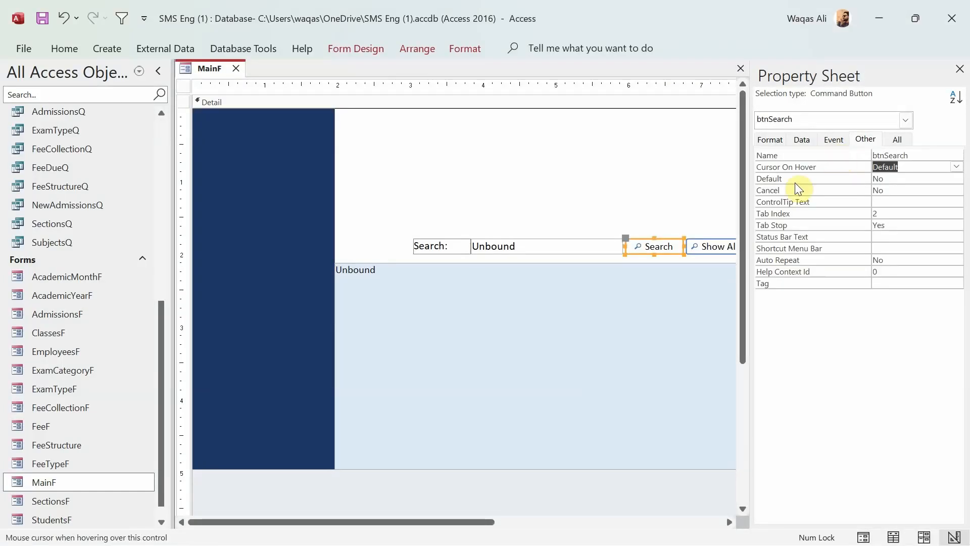
Name the Show All button "btnShowAll" in its properties
left_click(712, 247)
left_click(847, 155)
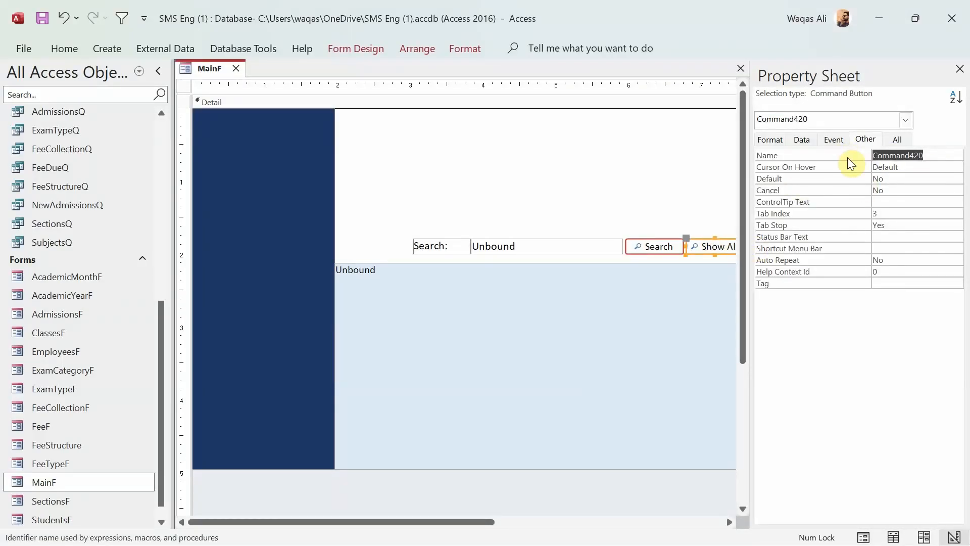
type("btnShowAll")
key("Return")
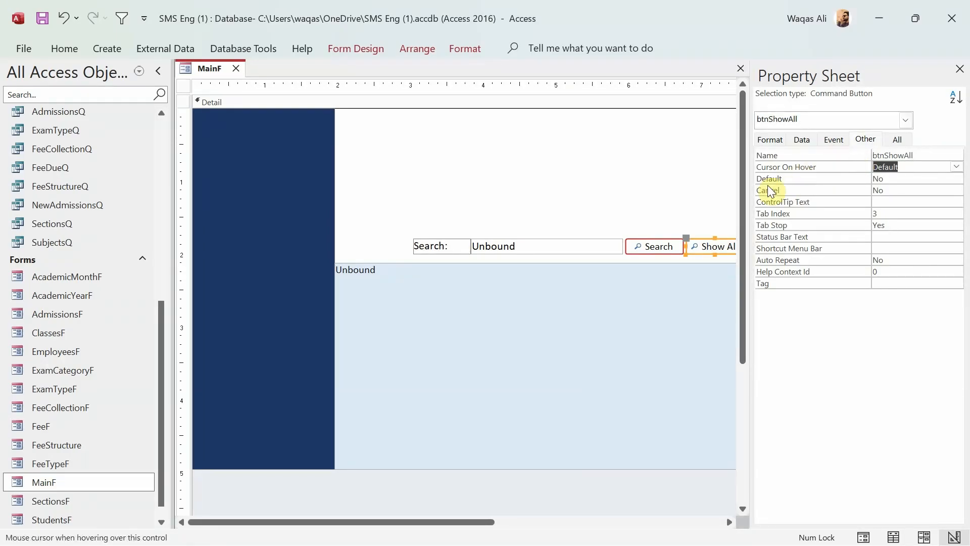
Check the assigned names of the Search button and search text box, and close the Property Sheet
left_click_drag(747, 190, 799, 194)
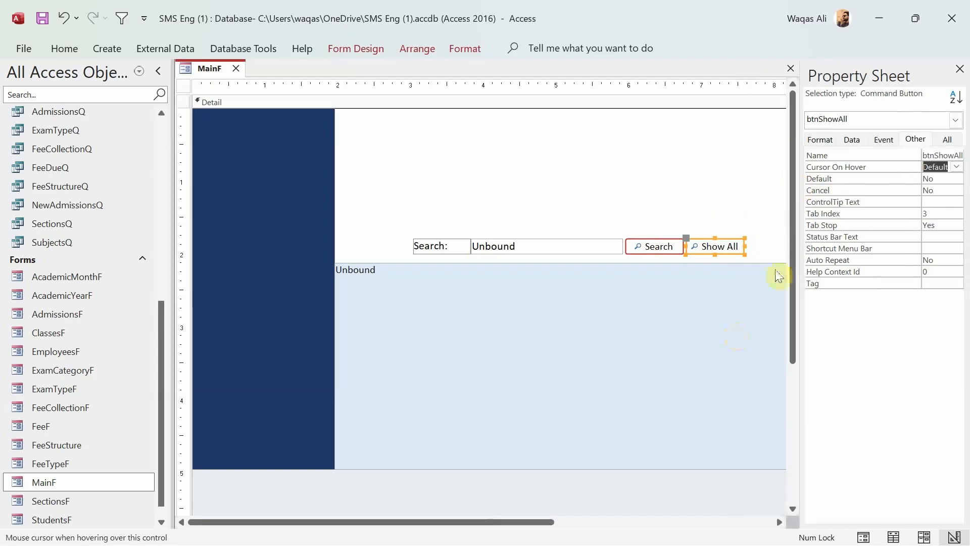
left_click_drag(799, 277, 761, 243)
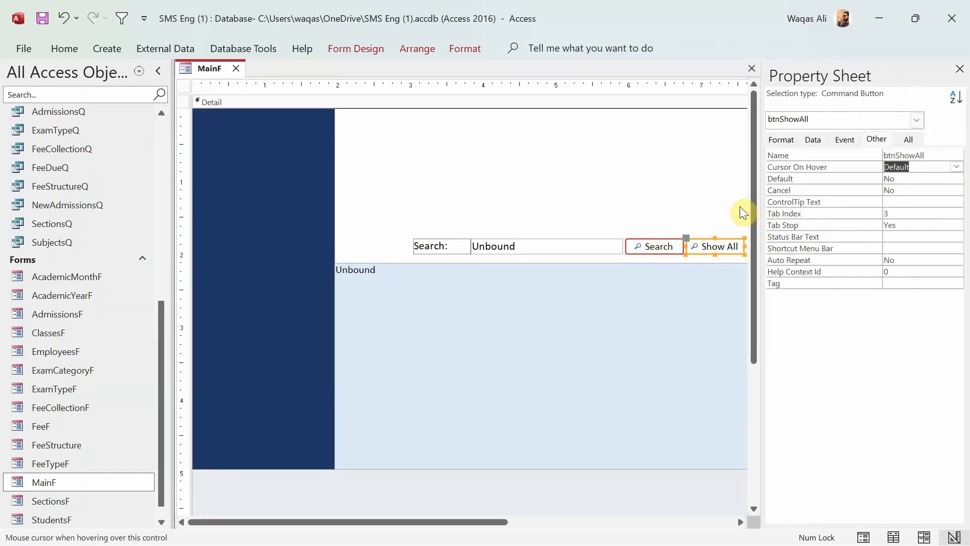
left_click(667, 244)
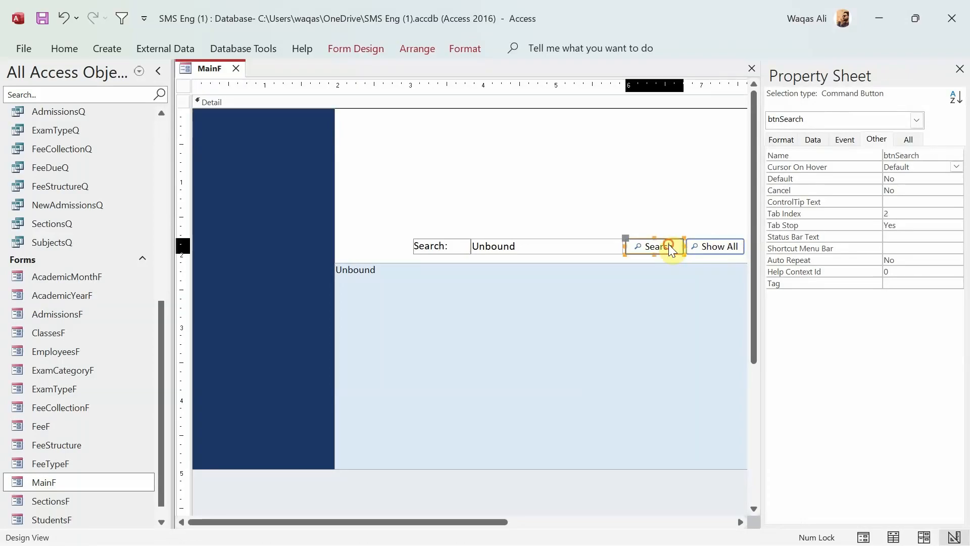
left_click(573, 250)
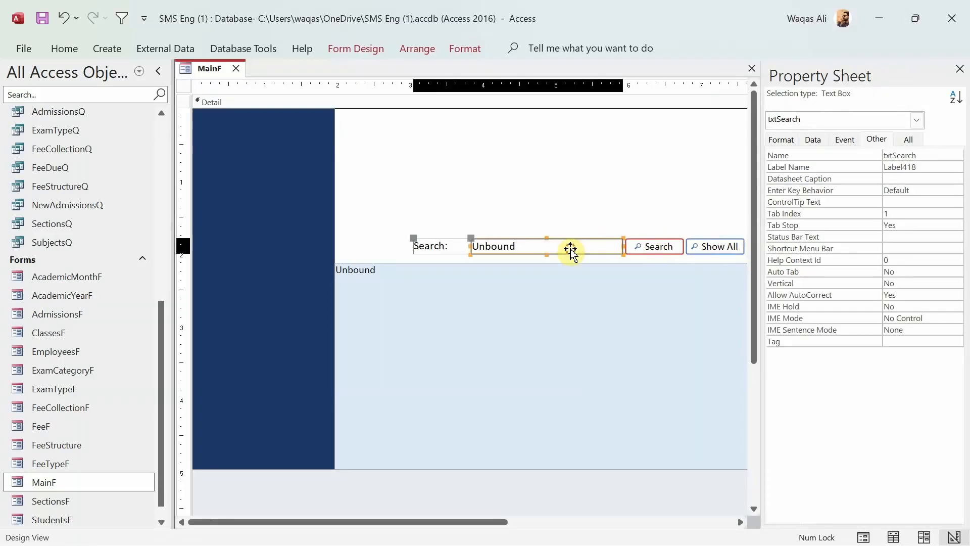
left_click(960, 70)
left_click(649, 165)
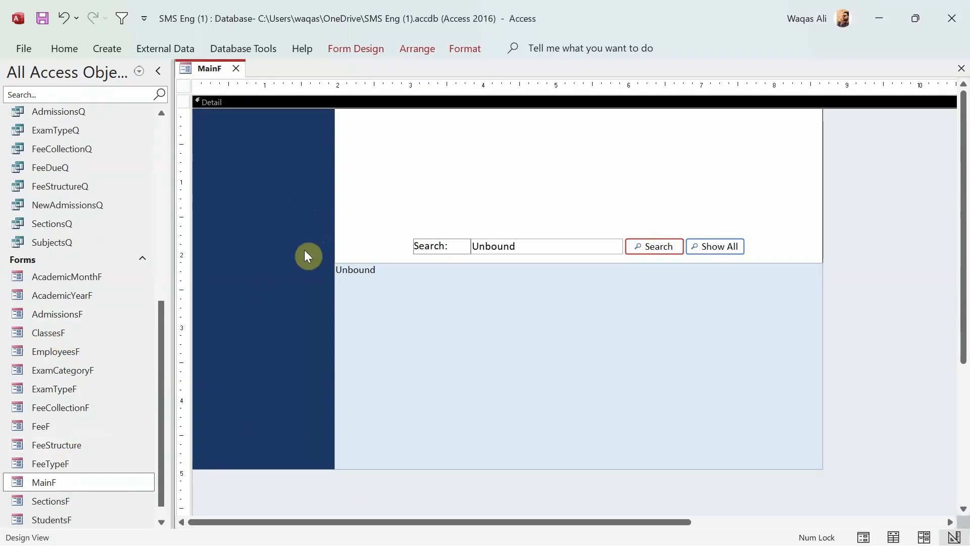
Add an option group frame to the upper part of the blue sidebar, spanning nearly its full width and reaching down to the list box's upper edge
left_click(363, 49)
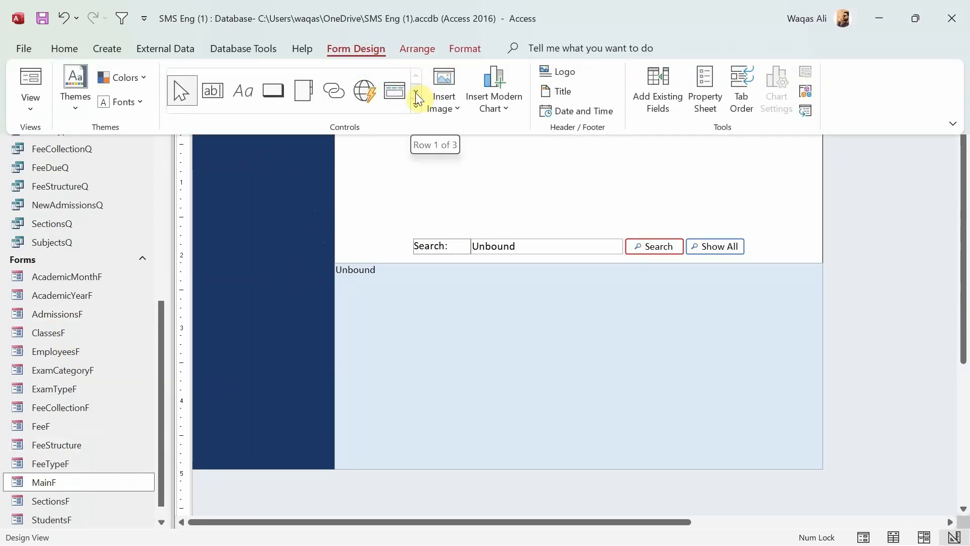
left_click(303, 92)
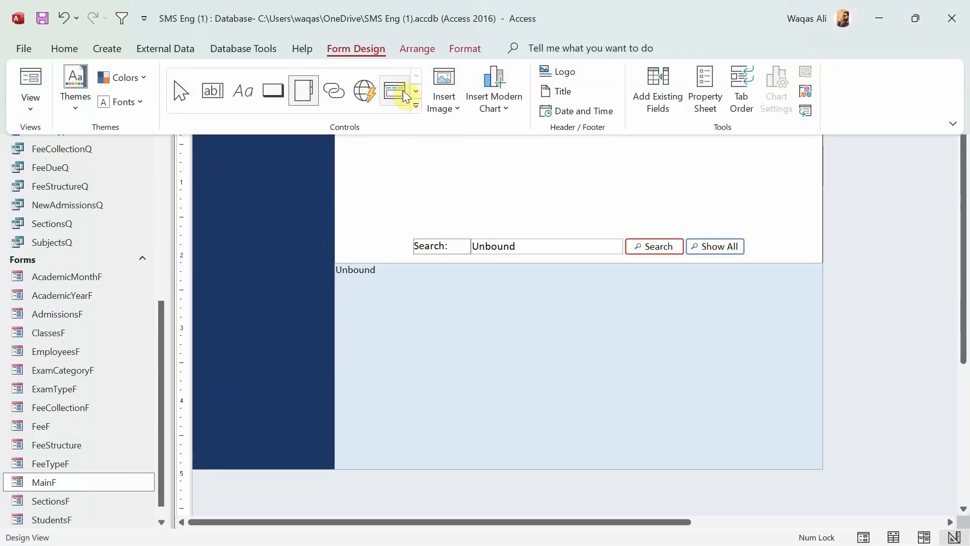
left_click(415, 96)
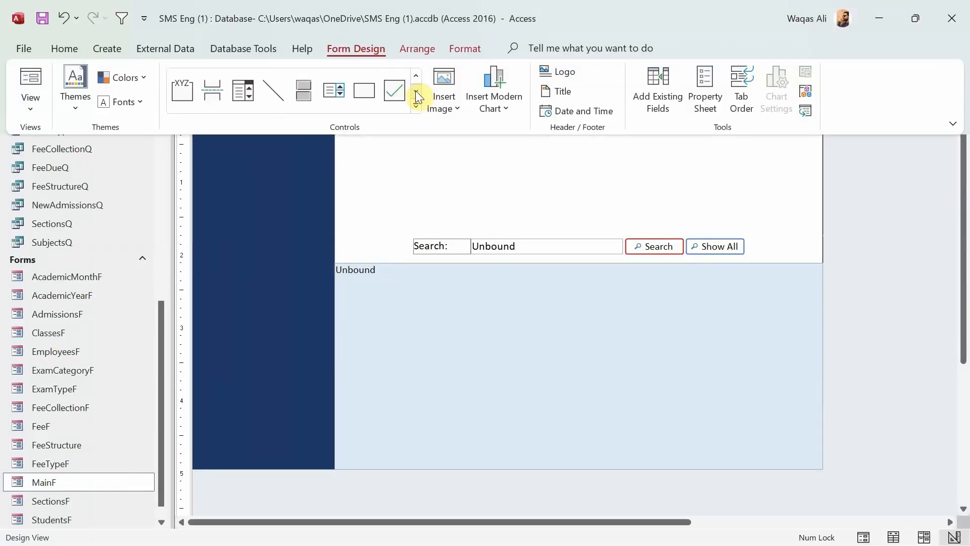
left_click(186, 90)
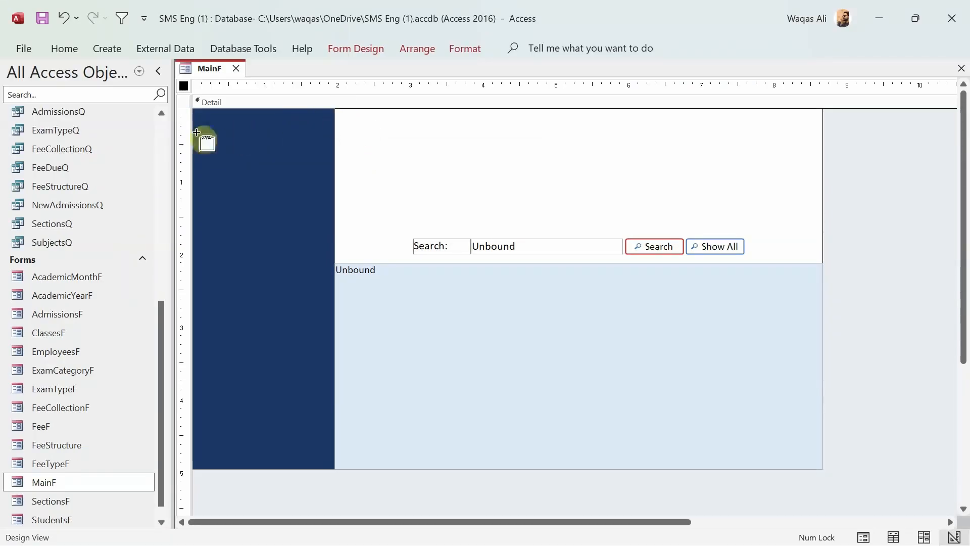
left_click_drag(204, 130, 277, 202)
left_click(429, 294)
left_click_drag(278, 192, 331, 260)
Caption the sidebar's option group frame "General"
double_click(223, 131)
type("Genera;")
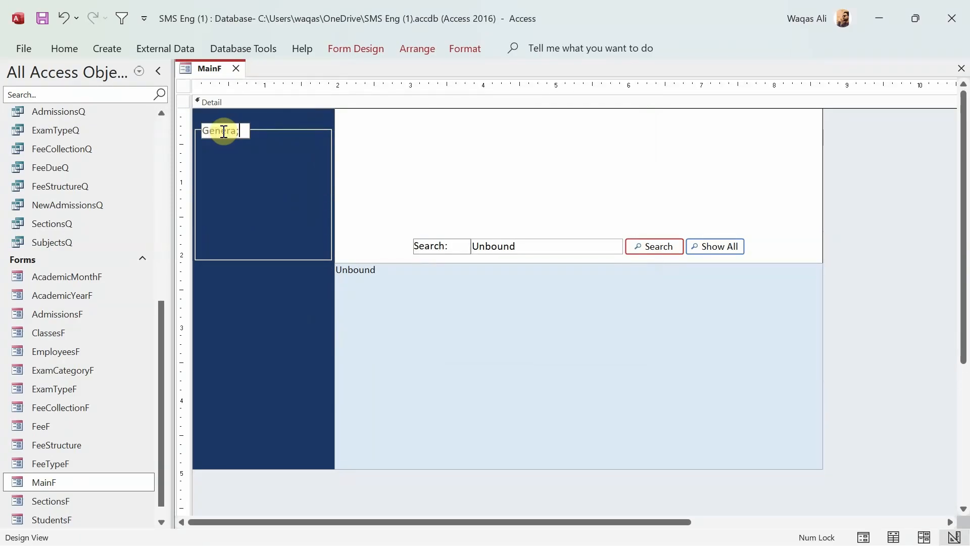
key("BackSpace")
type(" Manue")
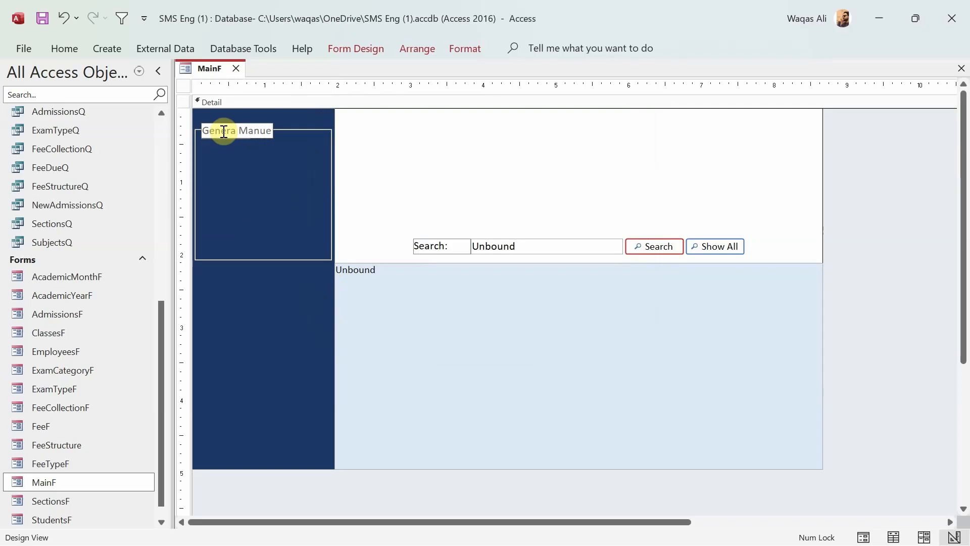
key("BackSpace")
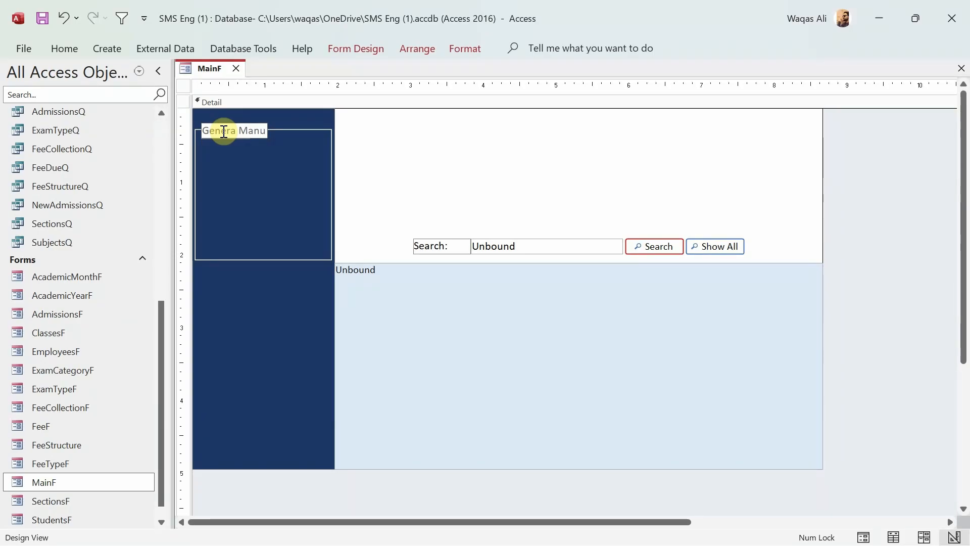
key("BackSpace")
key("BackSpace")
key("BackSpace")
key("BackSpace")
key("BackSpace")
key("Return")
Set the General label's font size to 10 and fit the label box to its text
left_click(66, 49)
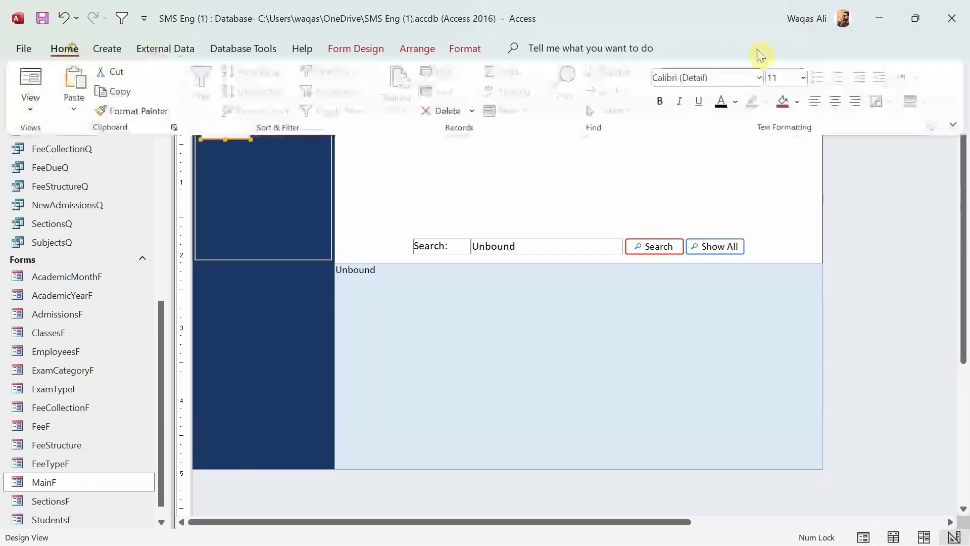
left_click(803, 77)
left_click(792, 138)
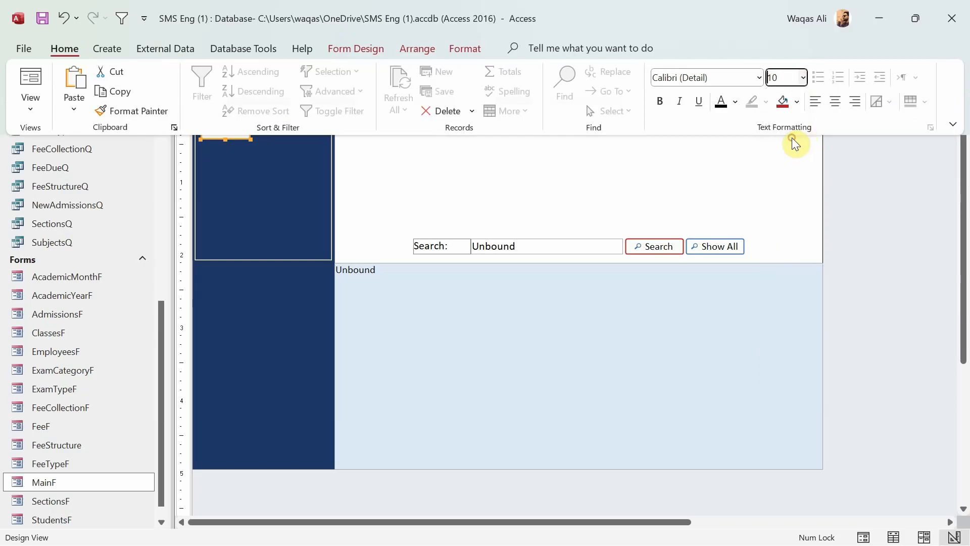
left_click(397, 178)
left_click(244, 128)
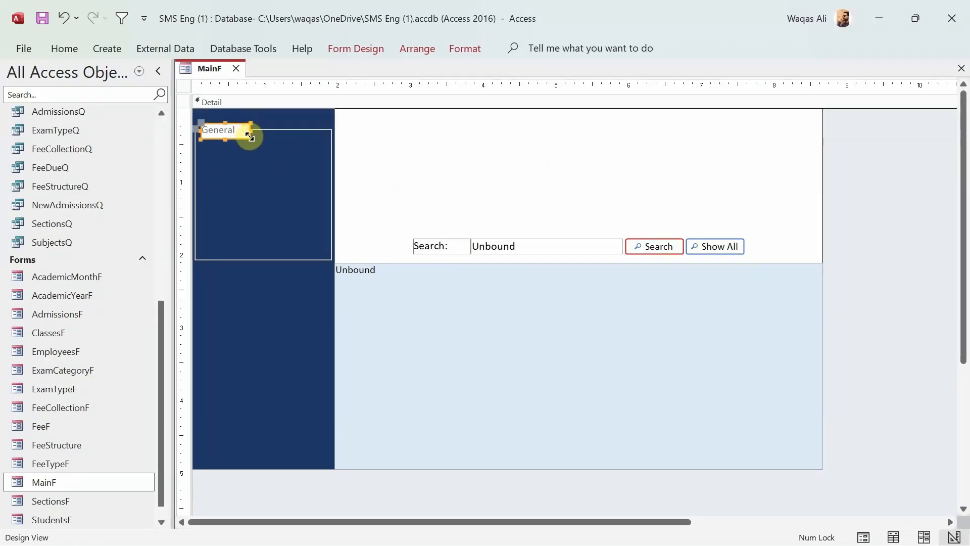
double_click(249, 141)
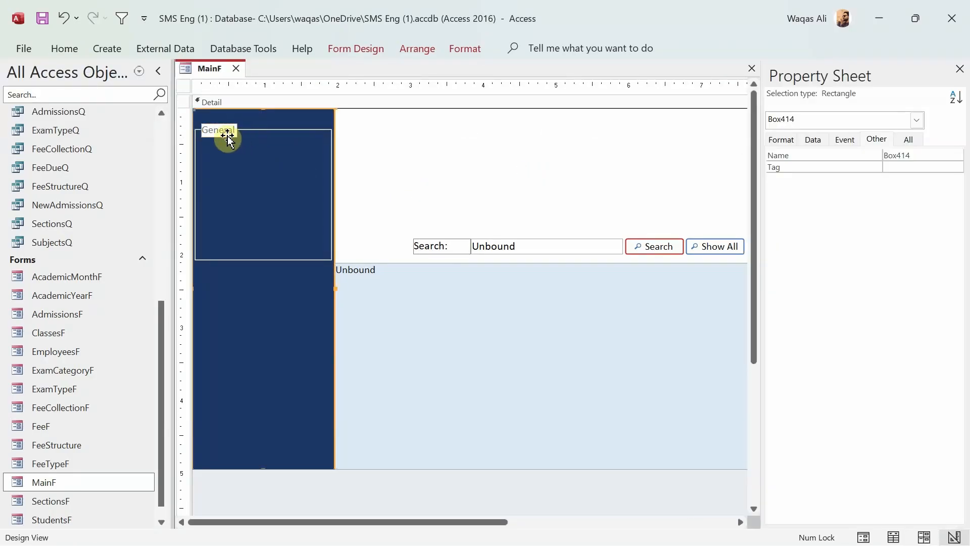
Duplicate the General frame, place the copy directly below the original and extend it to the foot of the blue sidebar
left_click(419, 145)
left_click(225, 130)
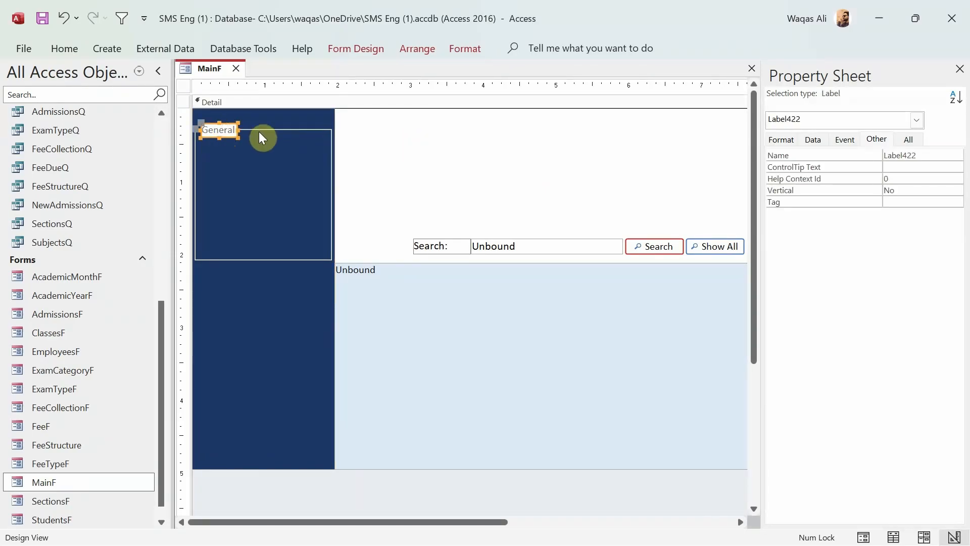
left_click(254, 130)
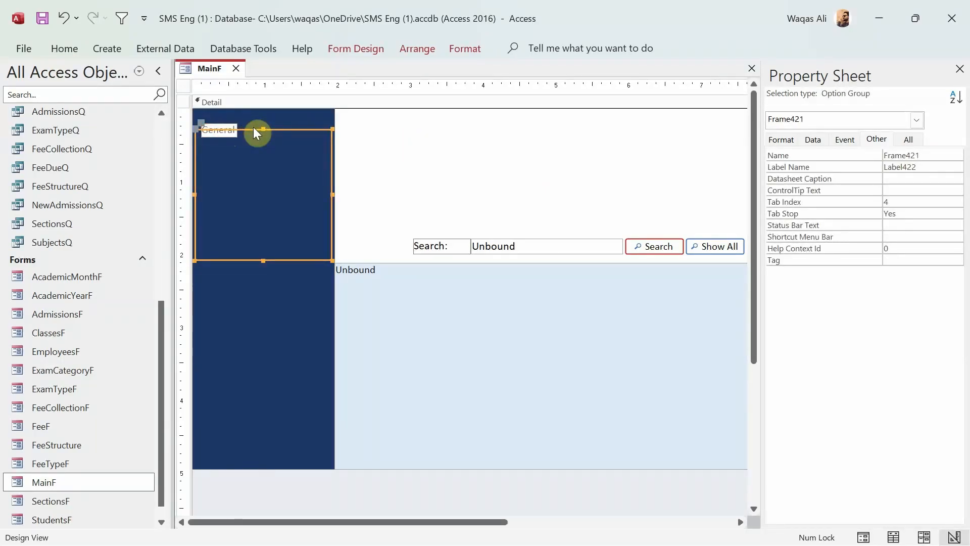
key("ctrl+v")
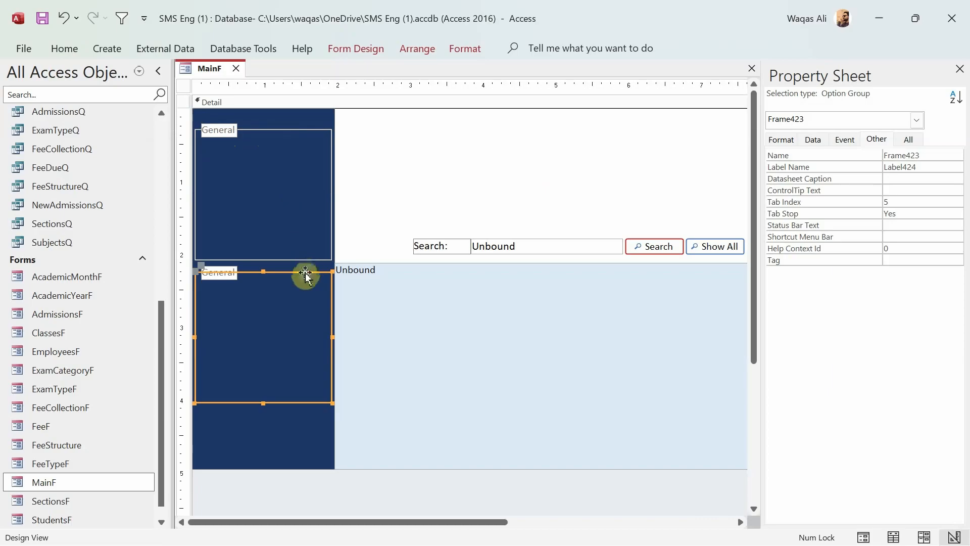
left_click_drag(305, 274, 305, 266)
left_click_drag(264, 393, 263, 465)
Change the caption of the lower sidebar frame to "Administration"
left_click(215, 263)
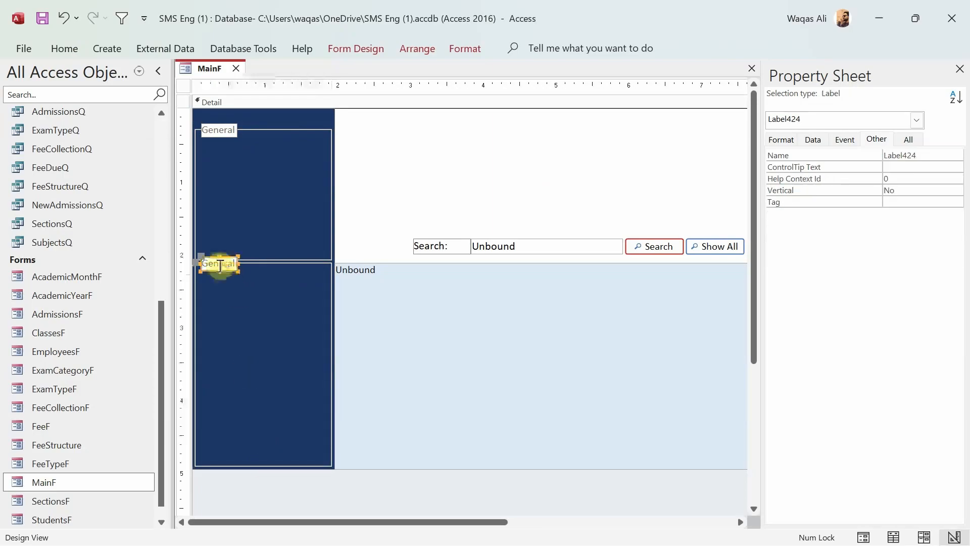
double_click(216, 263)
type("Administration")
key("Return")
Format the General and Administration labels with font size 9 and black text, and fit both label boxes to their text
left_click(226, 130, "shift")
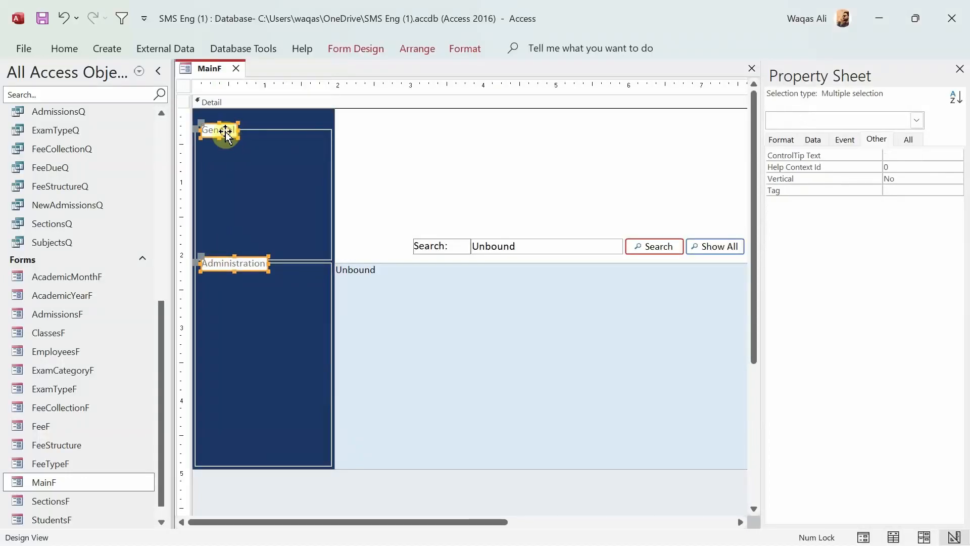
left_click(66, 53)
left_click(803, 78)
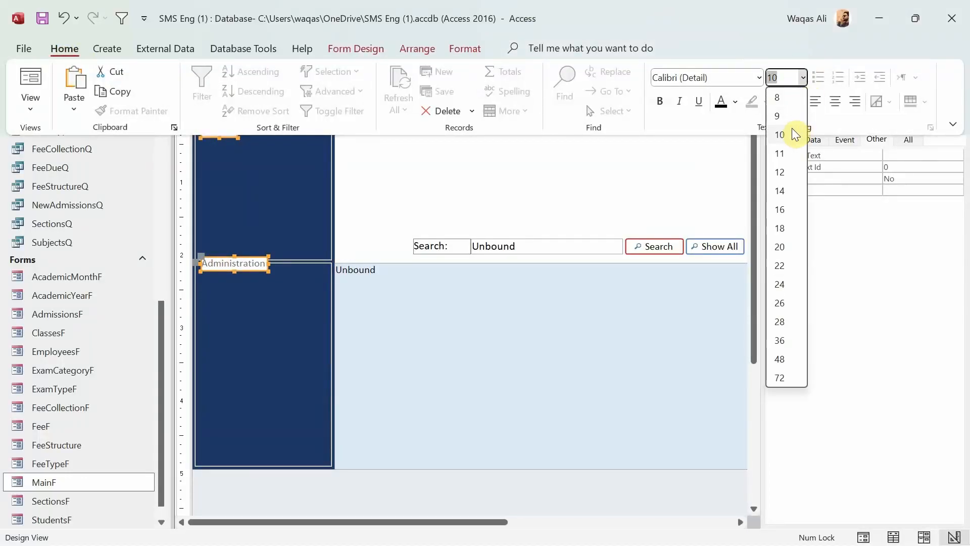
left_click(787, 116)
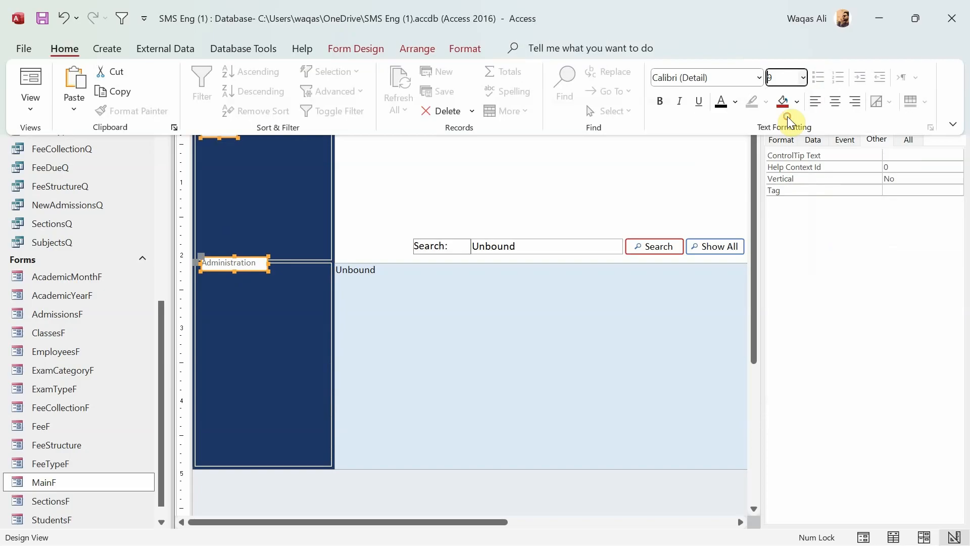
left_click(736, 103)
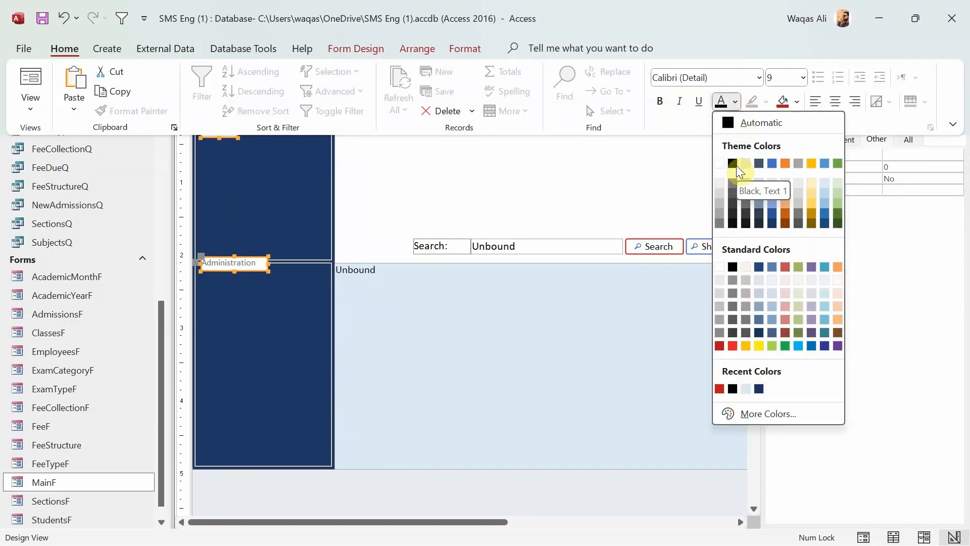
left_click(736, 166)
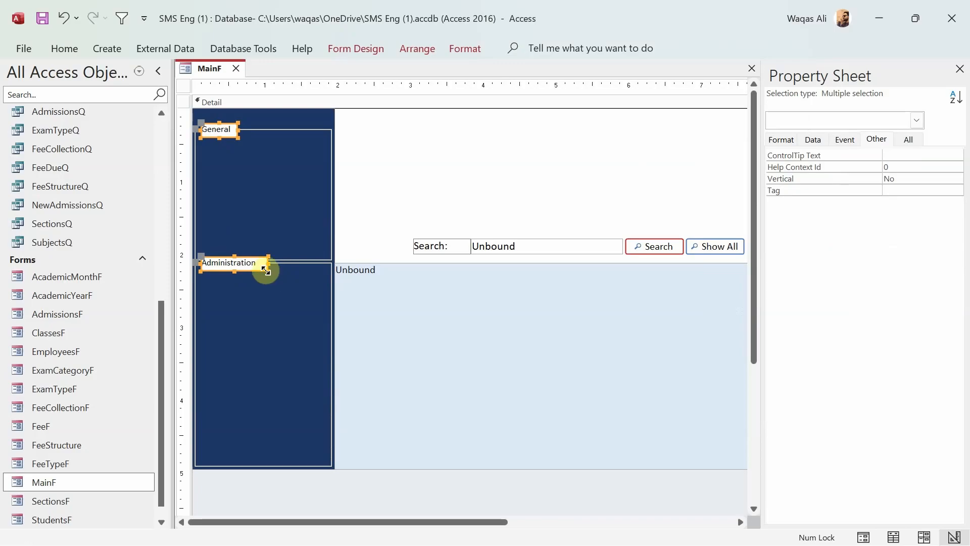
left_click(395, 215)
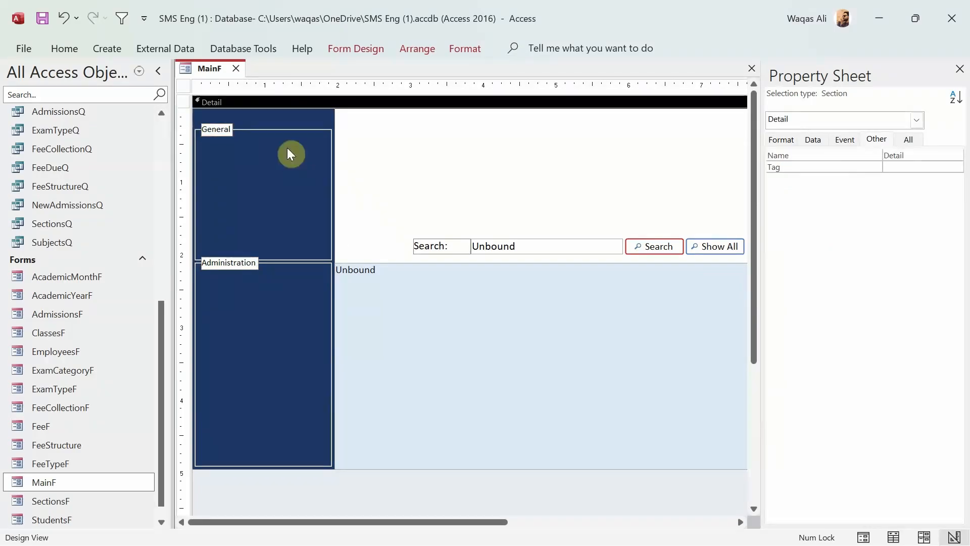
Move the General frame slightly up to leave a gap above the Administration frame
left_click_drag(287, 130, 287, 125)
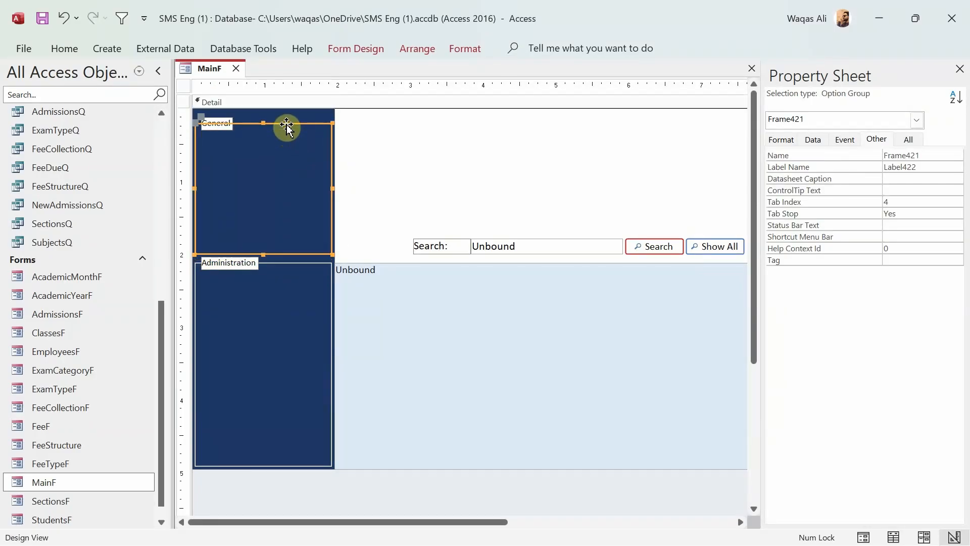
left_click(353, 130)
Preview the MainF form with its two sidebar frames in Form View and return to Design View
right_click(203, 67)
left_click(204, 66)
right_click(204, 65)
left_click(242, 144)
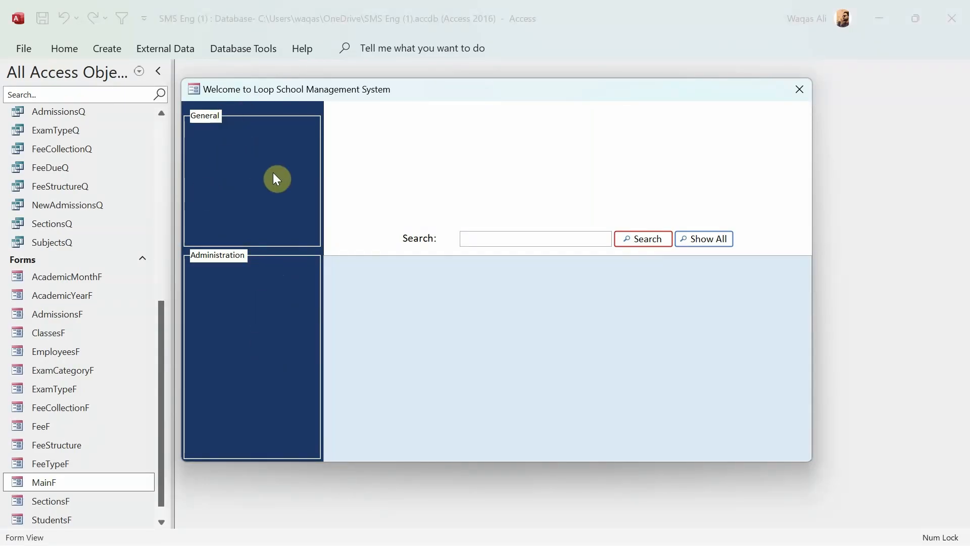
right_click(447, 132)
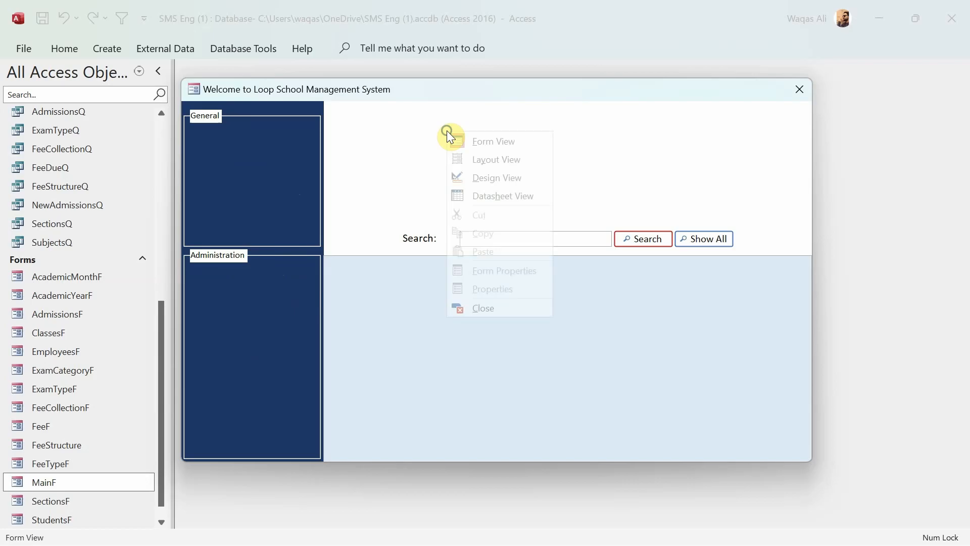
left_click(463, 177)
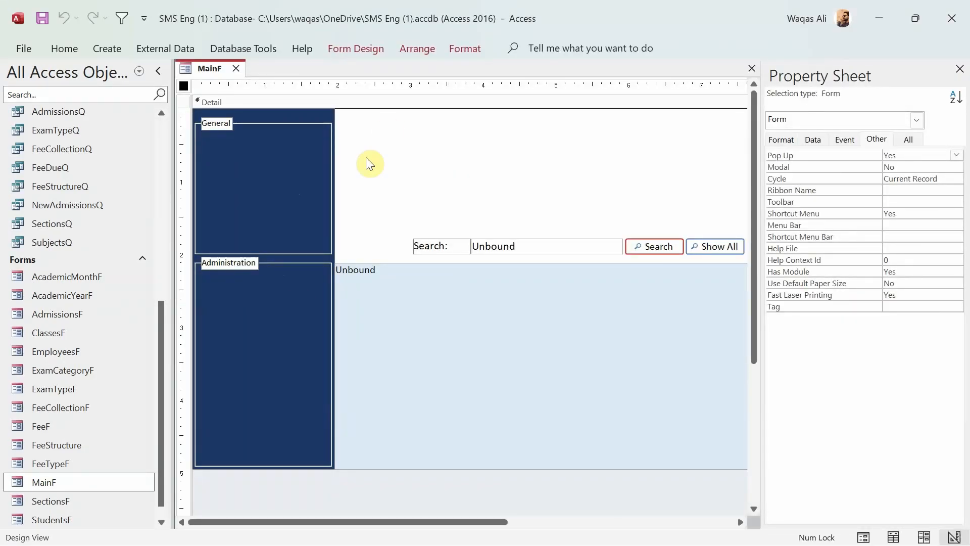
Copy the Search button into the top of the General frame and stretch it to nearly the frame's full width
left_click(651, 252)
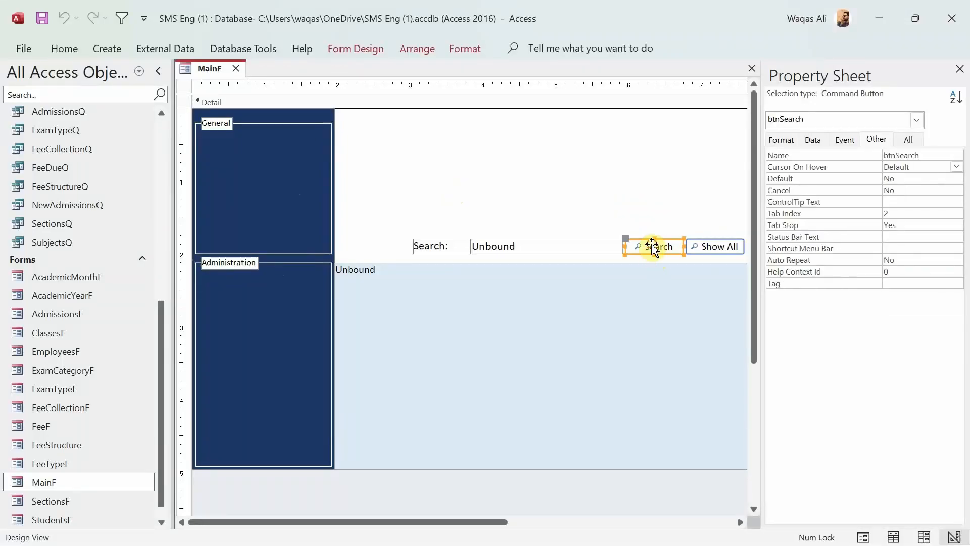
key("ctrl+c")
key("ctrl+v")
left_click_drag(666, 259, 309, 187)
left_click_drag(261, 153, 329, 157)
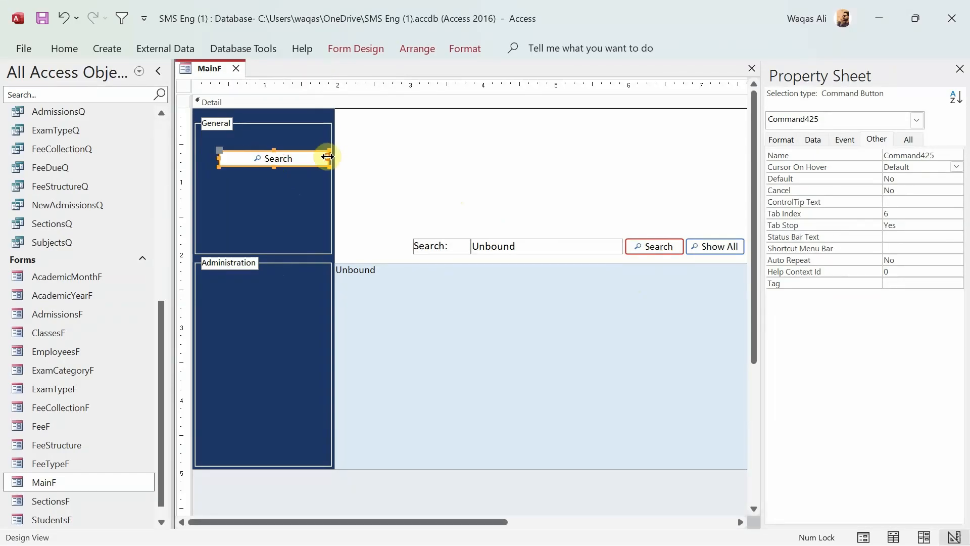
left_click_drag(218, 157, 198, 157)
left_click_drag(273, 150, 271, 139)
left_click(409, 161)
Make the copied button's outline transparent and make the button slightly taller
left_click(308, 150)
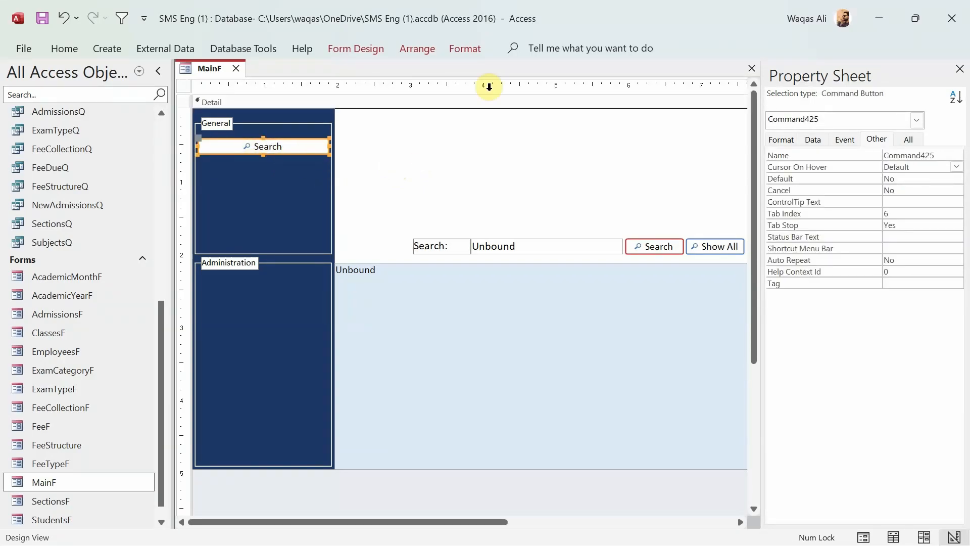
left_click(465, 48)
left_click(722, 91)
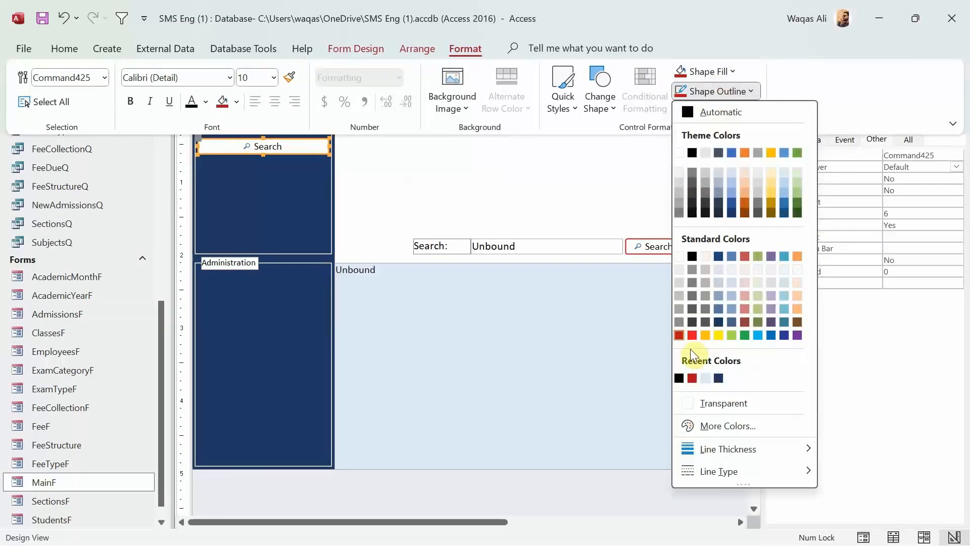
left_click(713, 404)
left_click(388, 208)
left_click(259, 147)
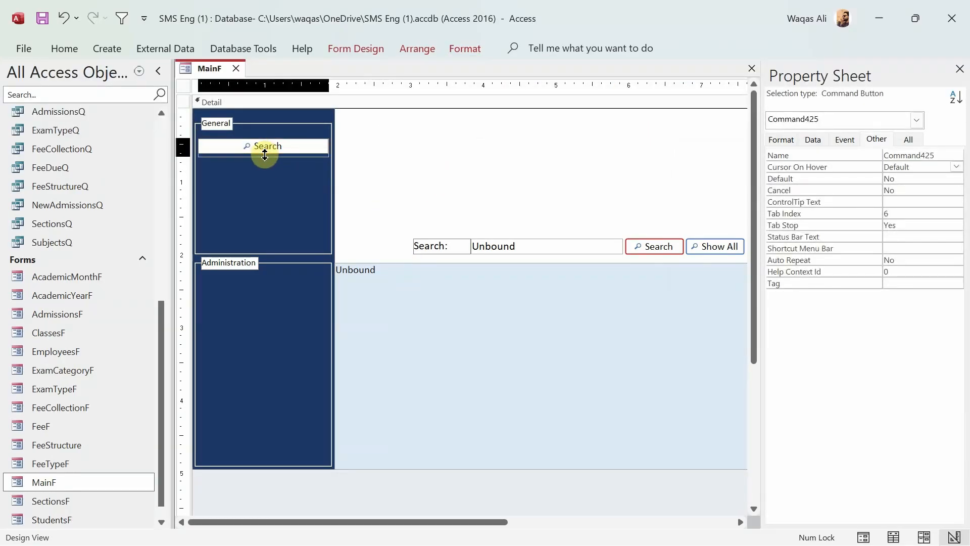
left_click(412, 150)
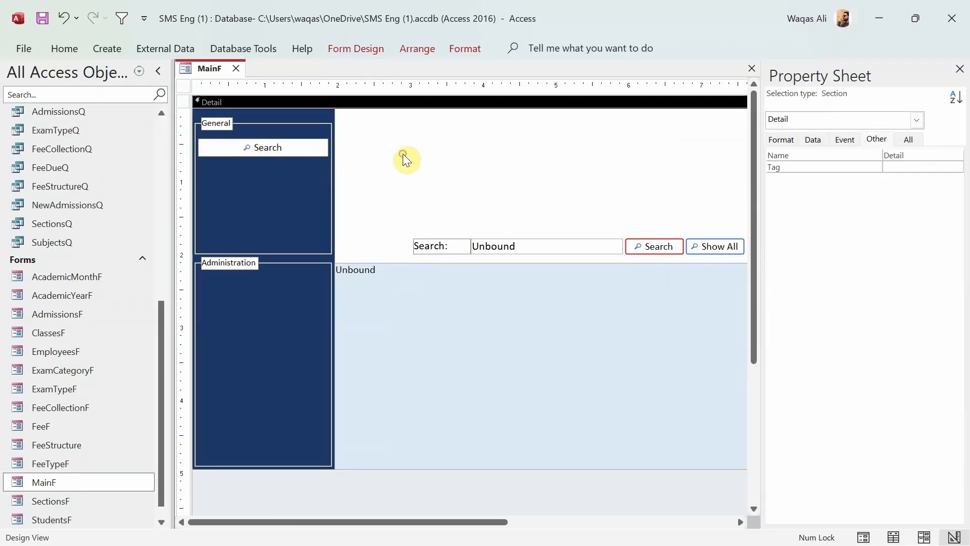
left_click(277, 150)
double_click(265, 150)
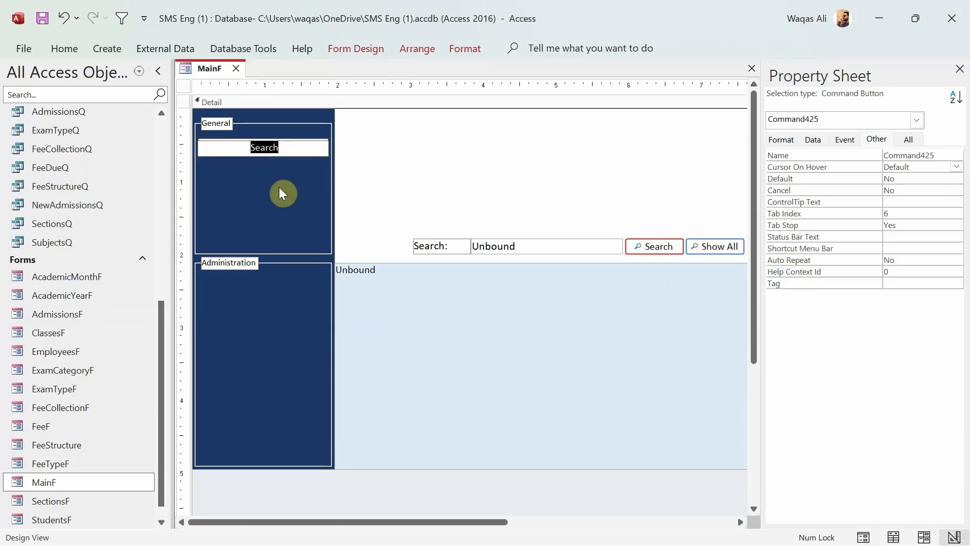
left_click(373, 159)
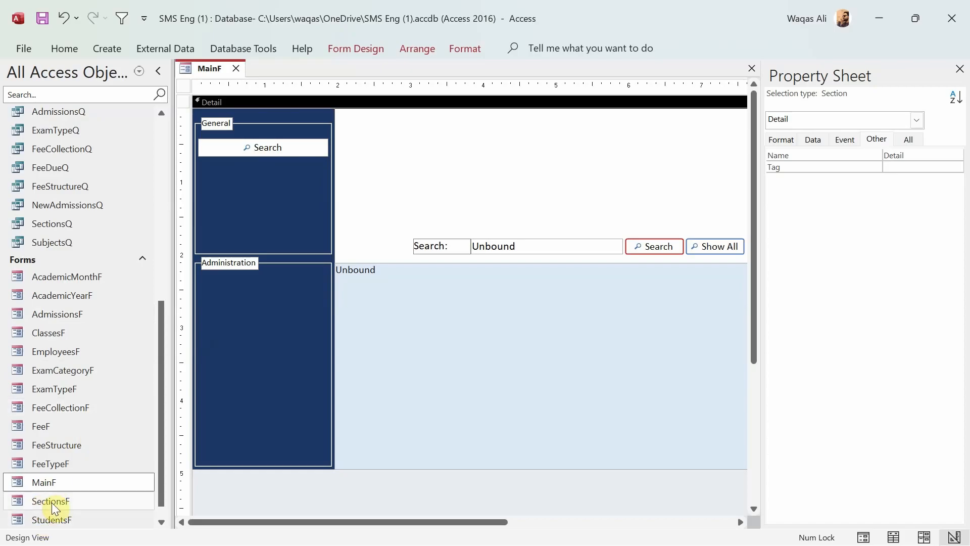
Change the caption of the button in the General frame to "Manage Students"
left_click(262, 147)
double_click(262, 147)
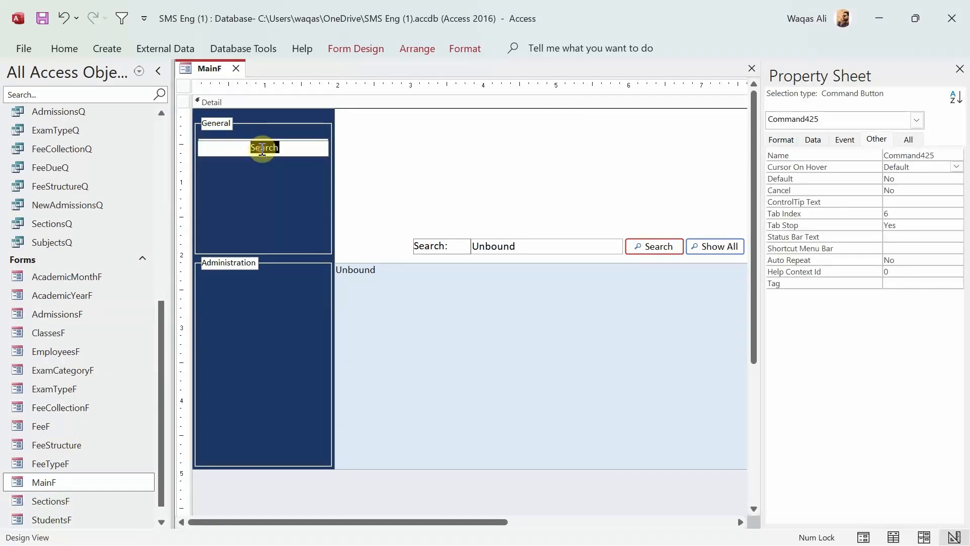
type("Manage Students")
key("Return")
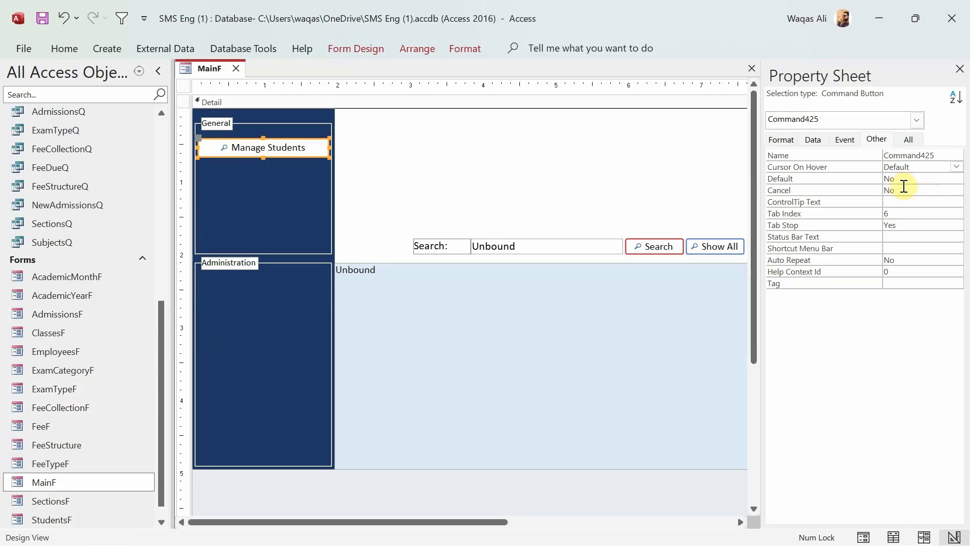
Name the Manage Students button btnStudents
left_click(845, 153)
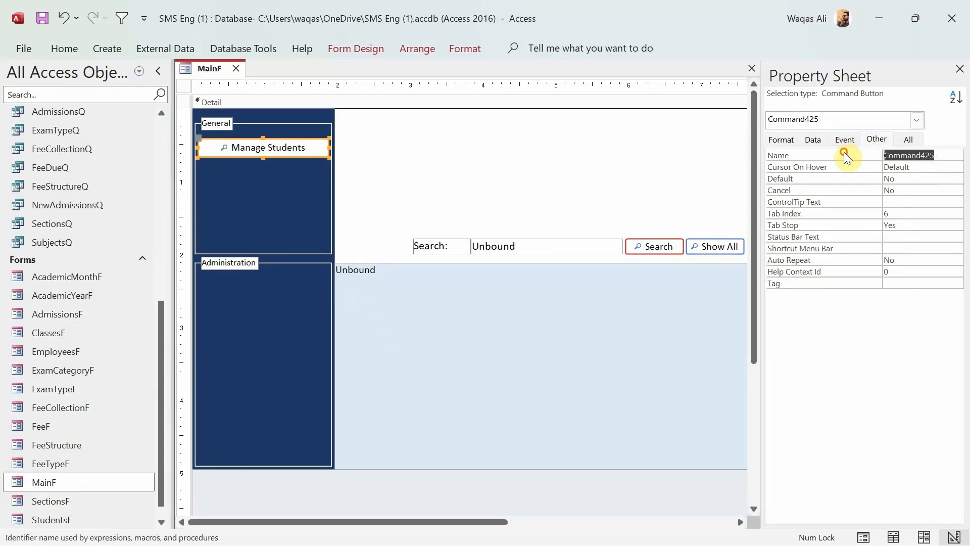
type("btnStud")
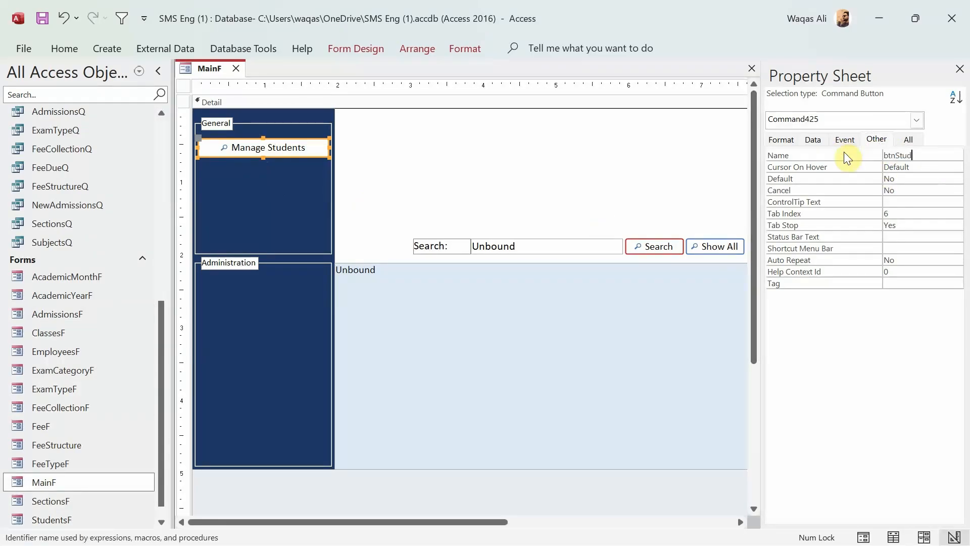
type("ents")
key("Return")
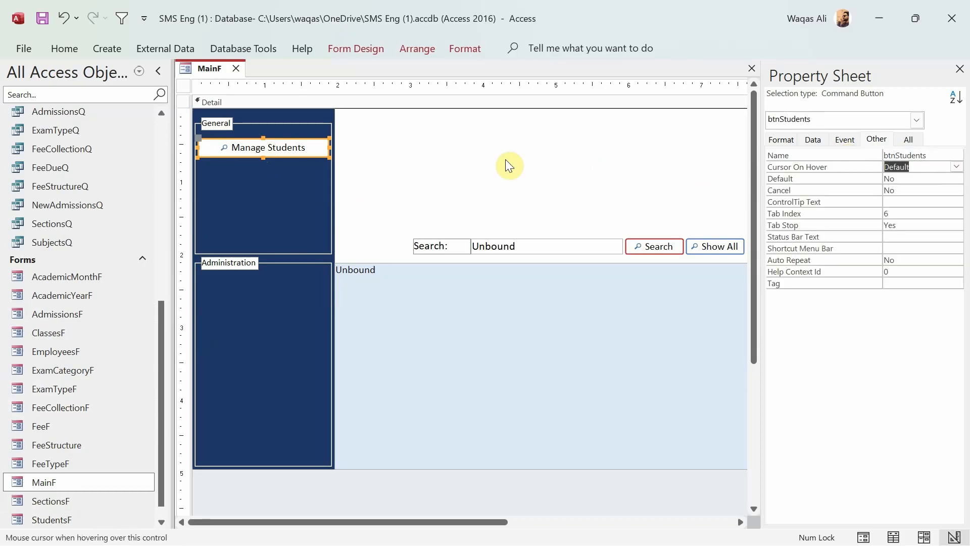
left_click(490, 160)
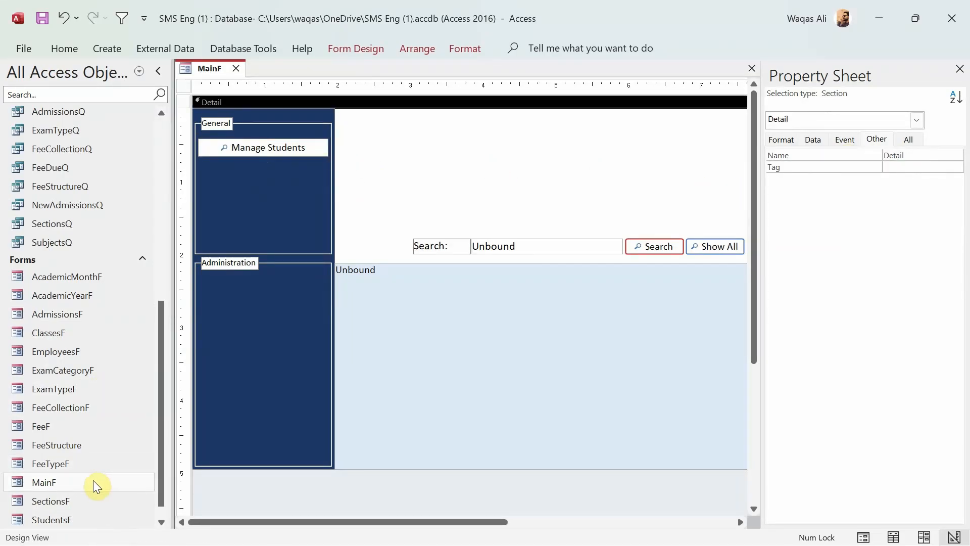
left_click(81, 518)
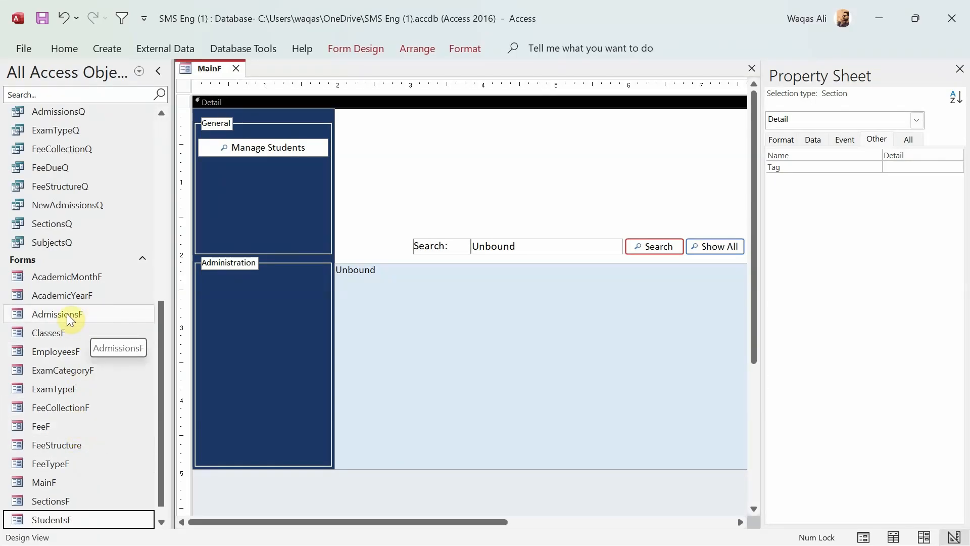
Duplicate the Manage Students button below itself and change the copy's caption to "Manage Admissions"
left_click(275, 150)
key("ctrl+c")
key("ctrl+v")
double_click(287, 173)
type("admi")
key("BackSpace")
key("BackSpace")
type("missions")
key("Return")
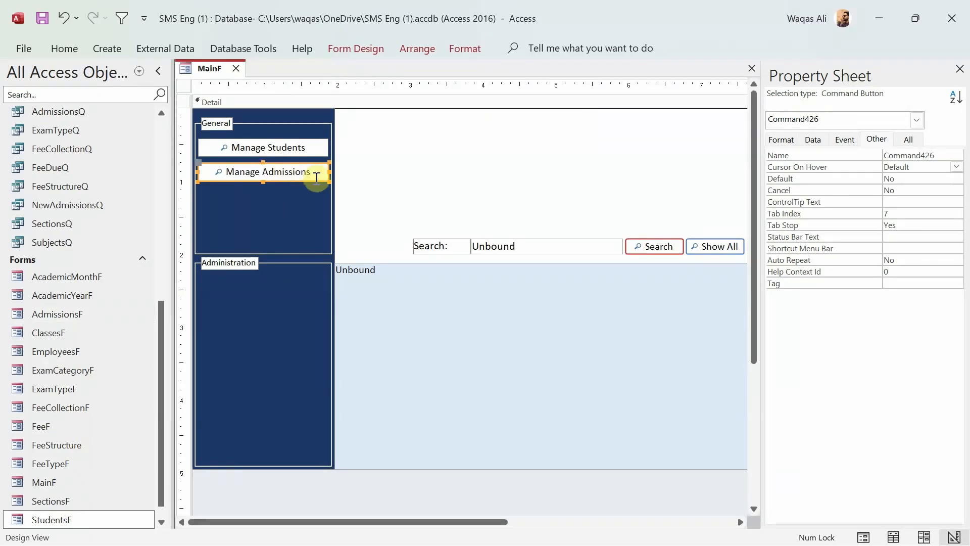
Name the Manage Admissions button btnAdmissions and move it slightly up, closer to the Manage Students button
double_click(945, 155)
type("b")
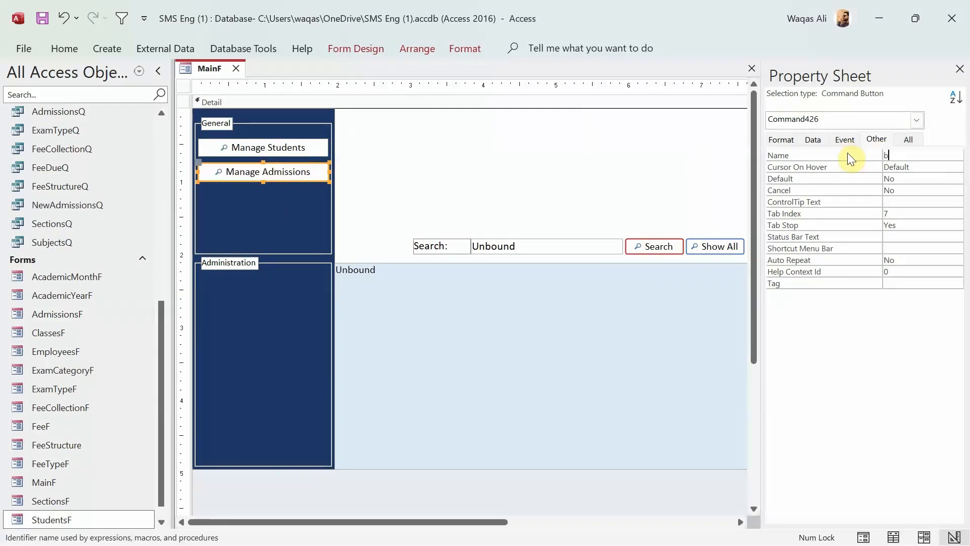
type("tnAdmissions")
key("Return")
left_click(468, 172)
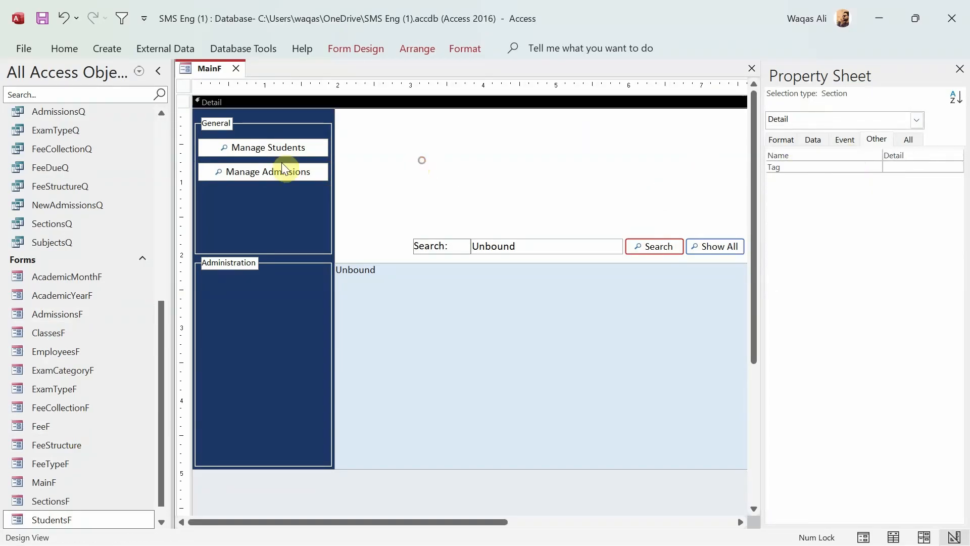
left_click(266, 174)
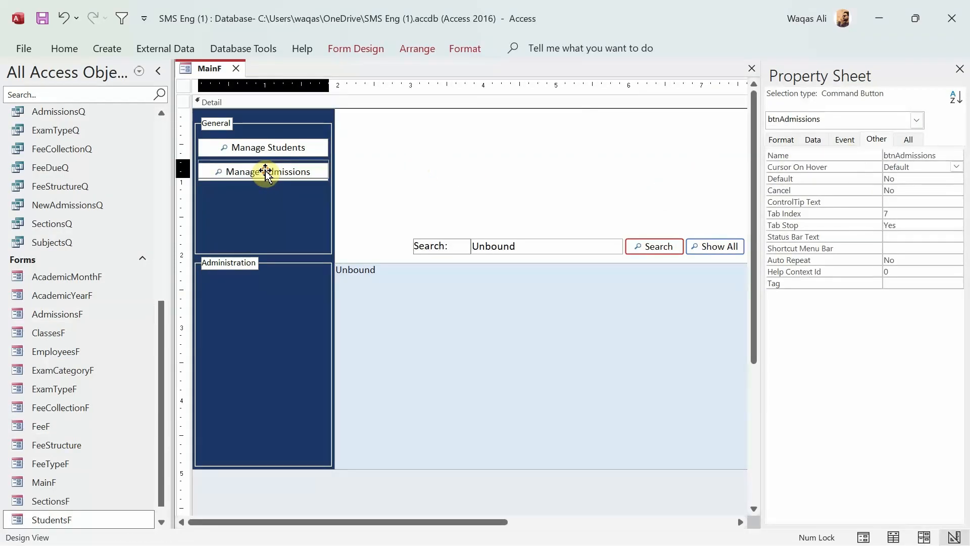
left_click(441, 169)
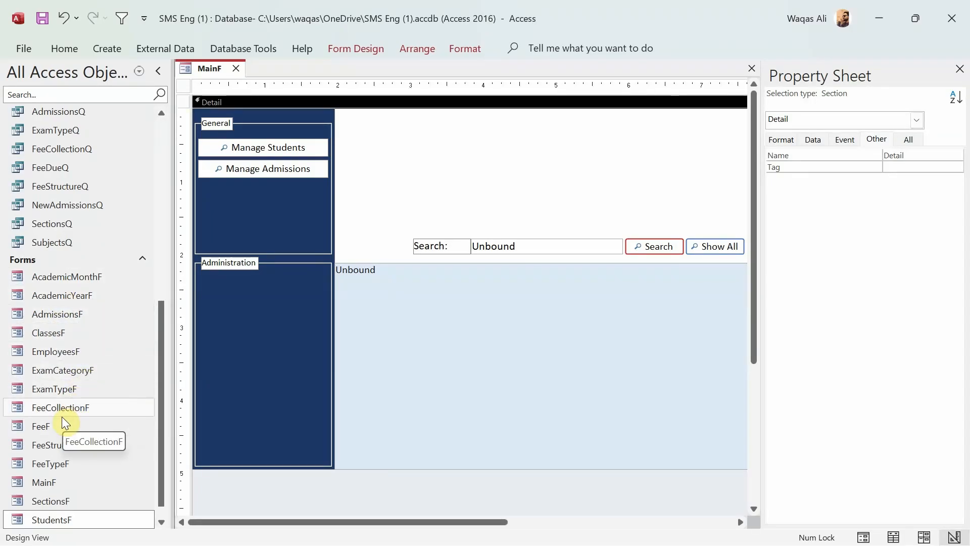
Duplicate the Manage Admissions button, caption the copy "Fee Collection", and place it just below the Manage Admissions button
left_click(34, 427)
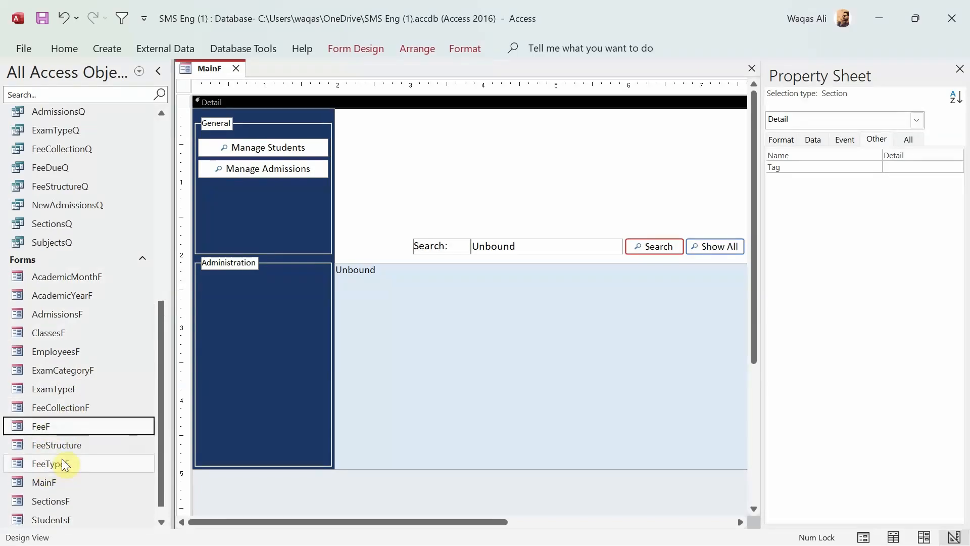
scroll(77, 500, "down", 1)
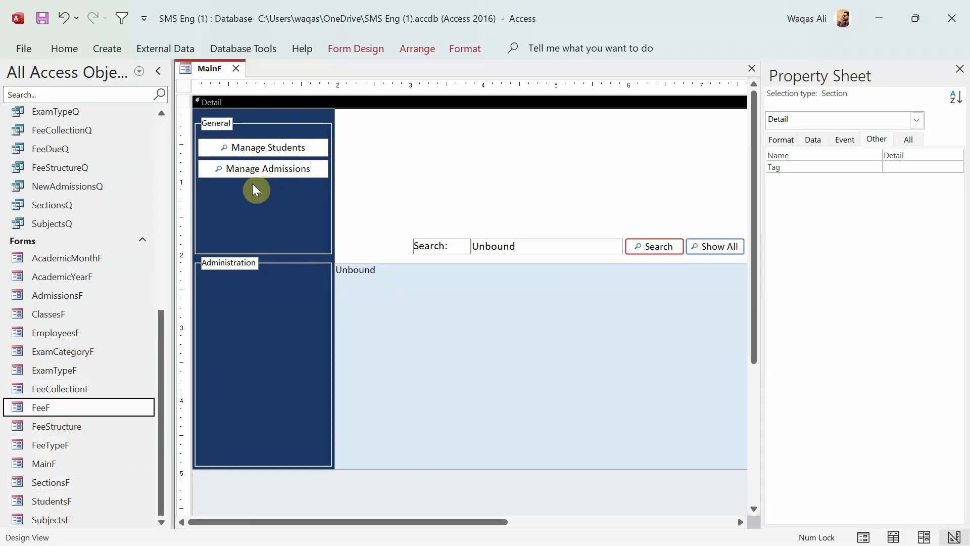
left_click(266, 168)
key("ctrl+c")
key("ctrl+v")
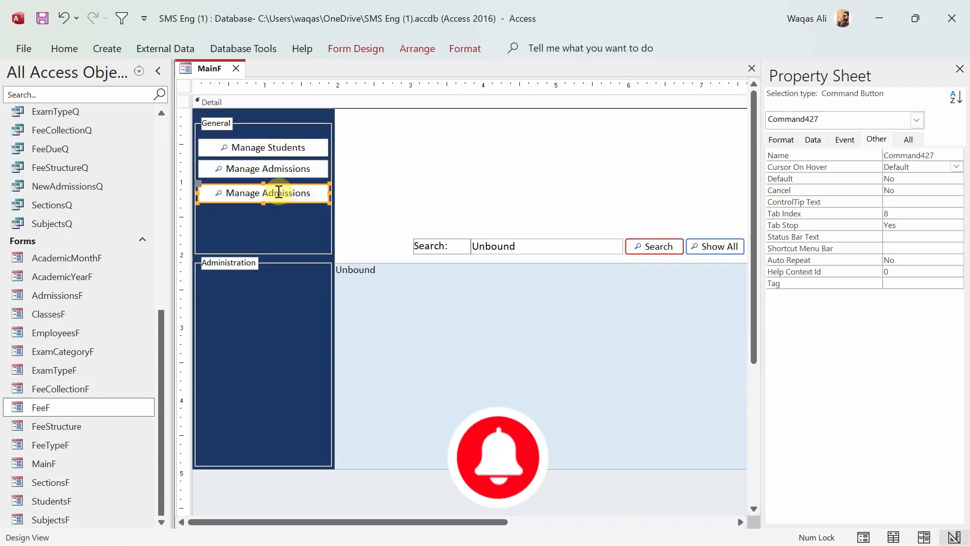
left_click_drag(225, 194, 329, 193)
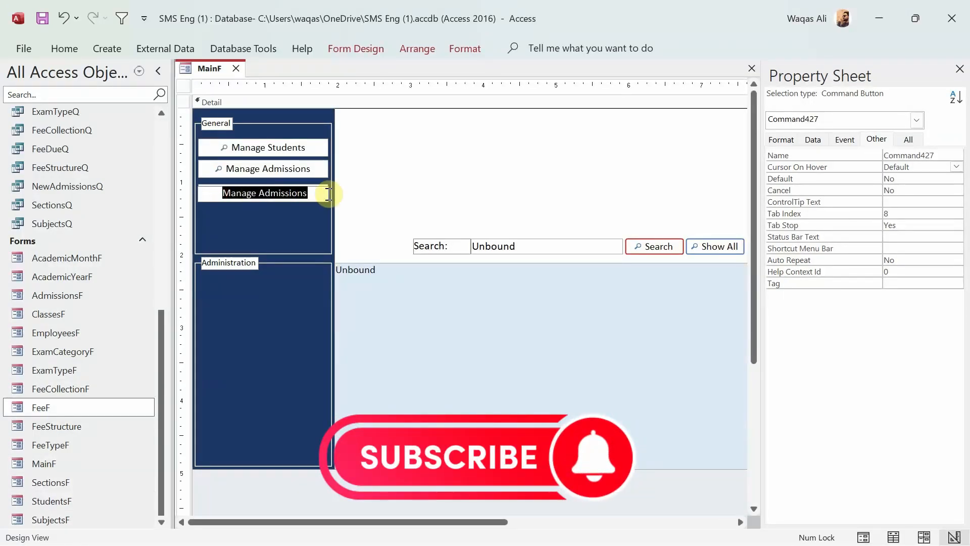
type("Fee Collection")
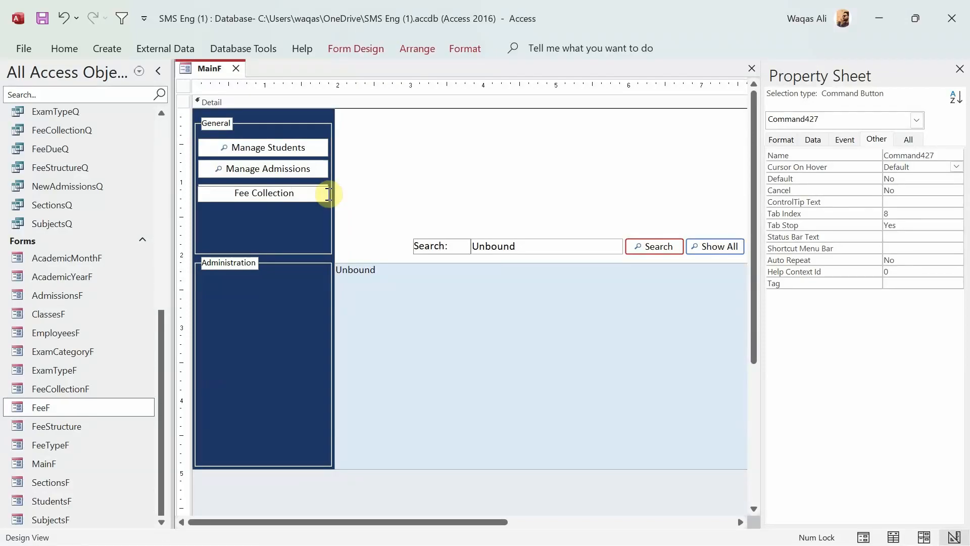
left_click(393, 177)
left_click(317, 191)
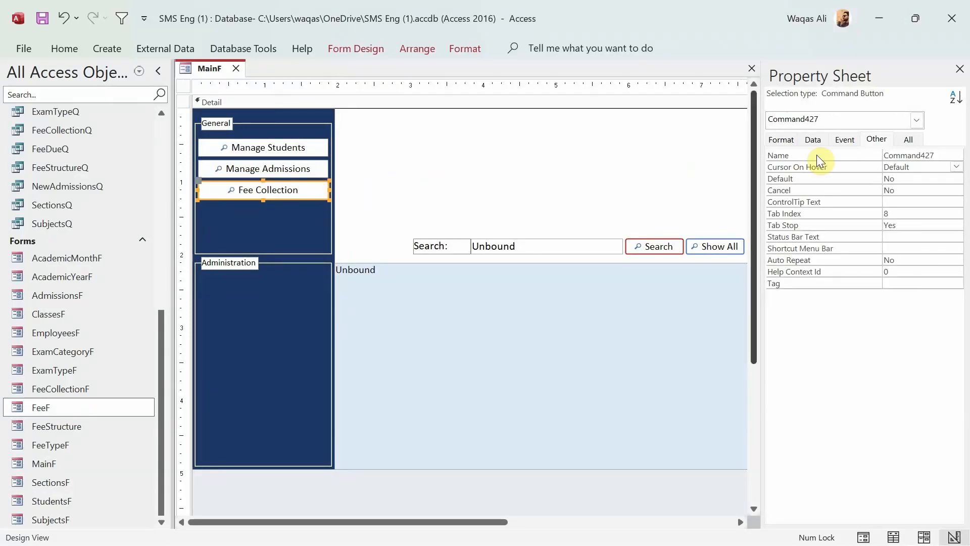
Name the Fee Collection button btnFeeCollection
left_click(922, 155)
type("btnfee")
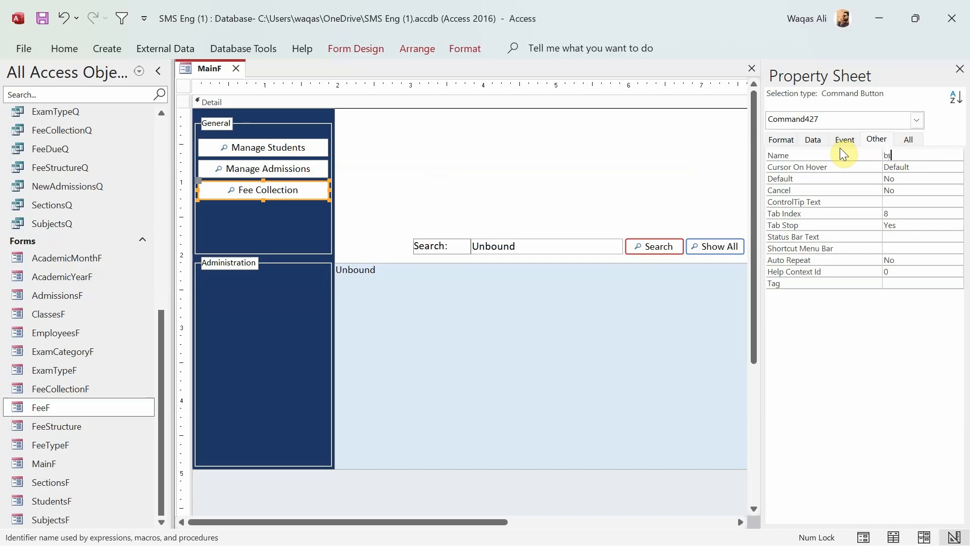
key("BackSpace")
key("BackSpace")
key("BackSpace")
type("FeeCollectop")
key("BackSpace")
key("BackSpace")
key("BackSpace")
type("tion")
key("Tab")
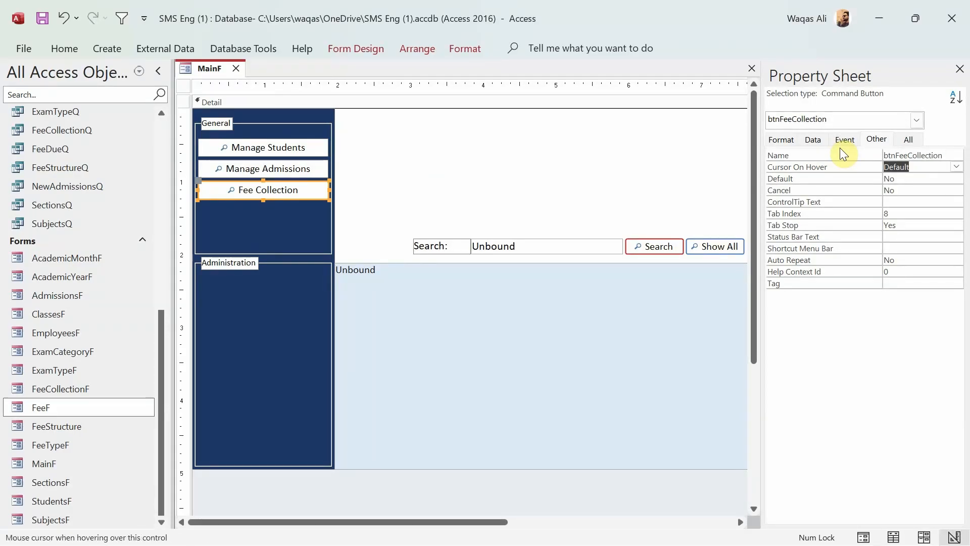
Duplicate the Fee Collection button, caption the copy "General Reports", and move it up close beneath the Fee Collection button
left_click(297, 199)
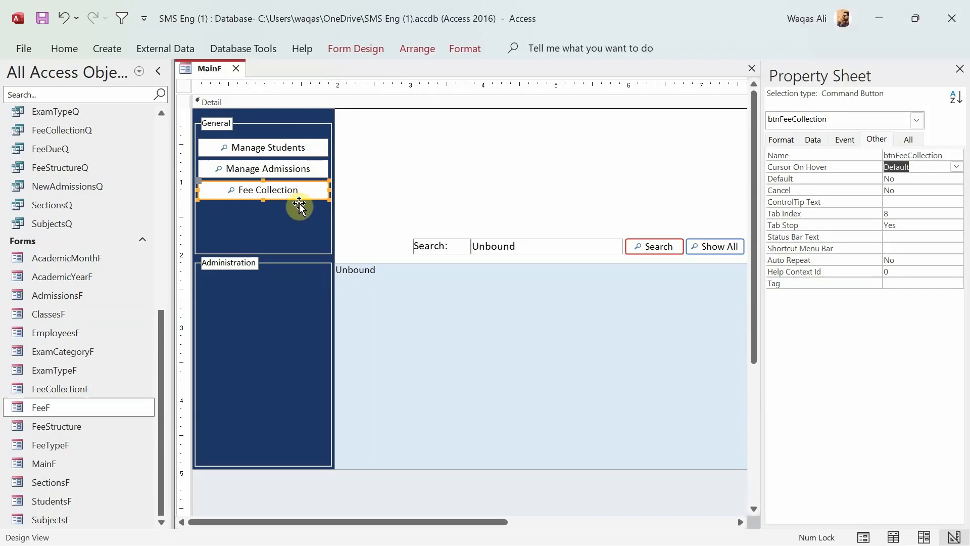
key("ctrl+v")
left_click(241, 216)
left_click_drag(240, 216, 320, 216)
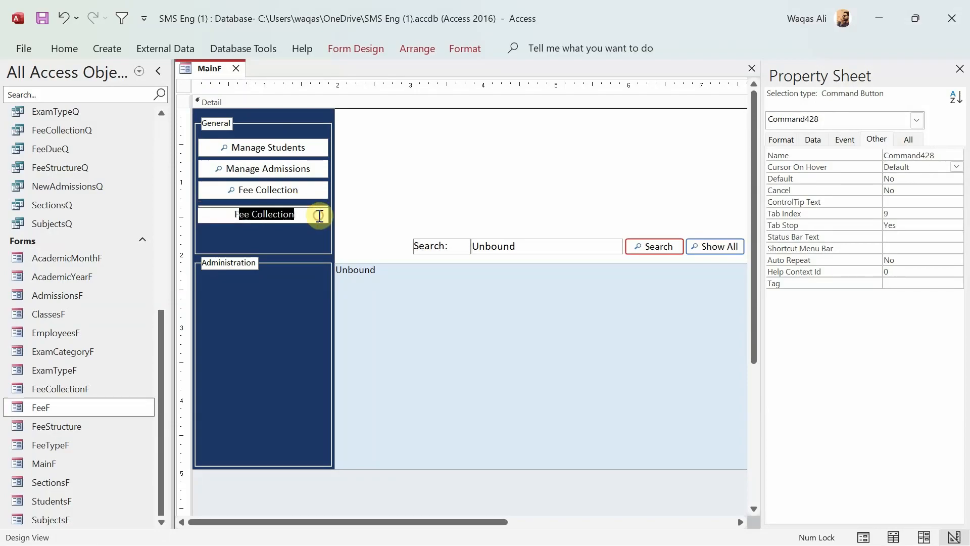
key("BackSpace")
type("General Reports")
key("Return")
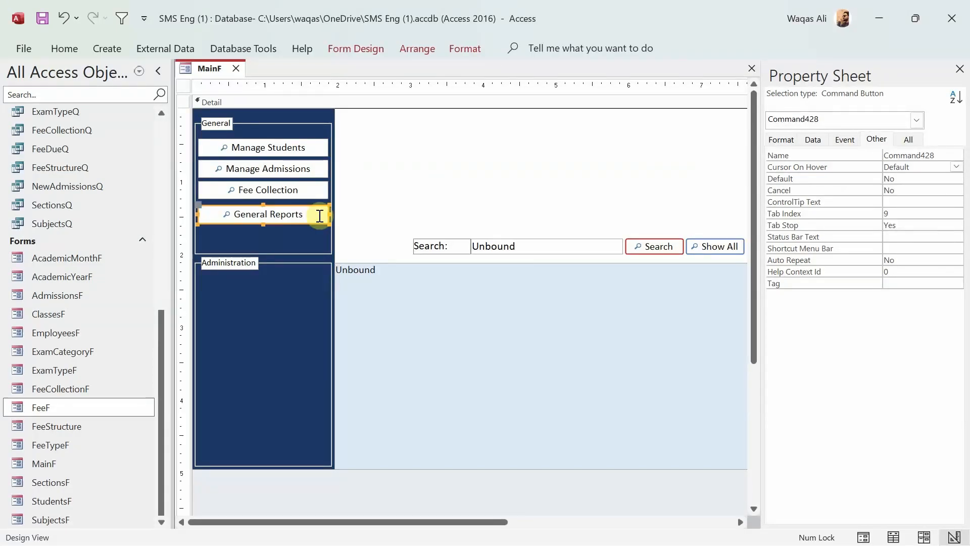
left_click_drag(307, 208, 306, 205)
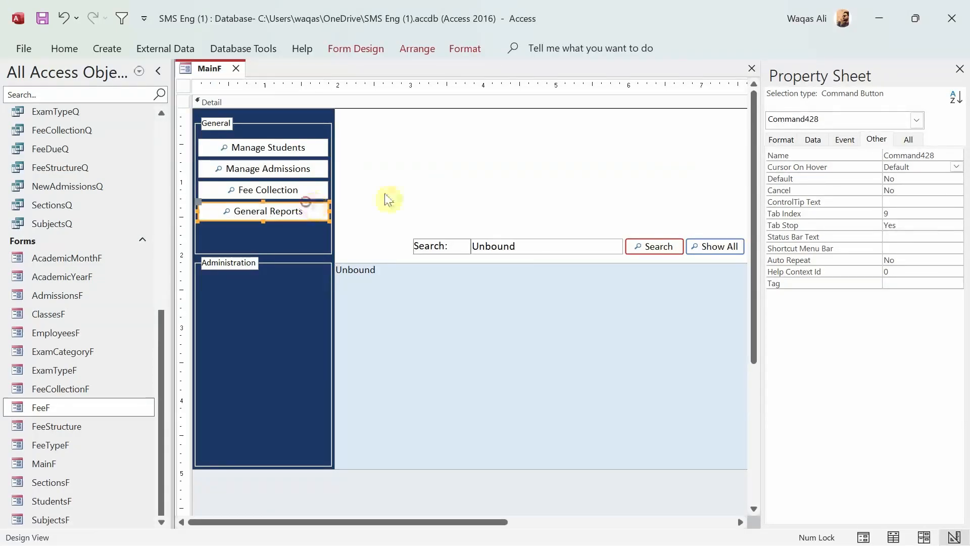
Name the General Reports button "btnGeneral Reports"
double_click(942, 155)
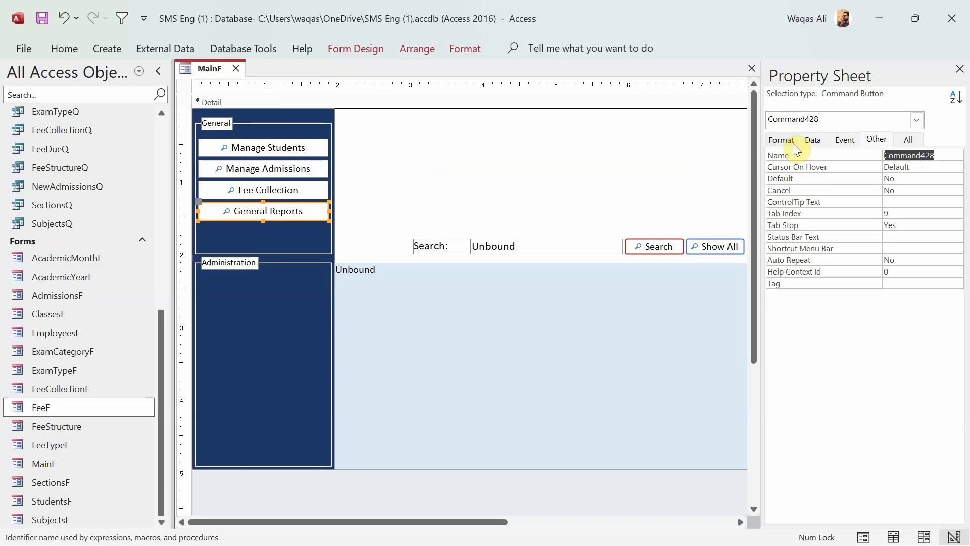
type("btnGeneral")
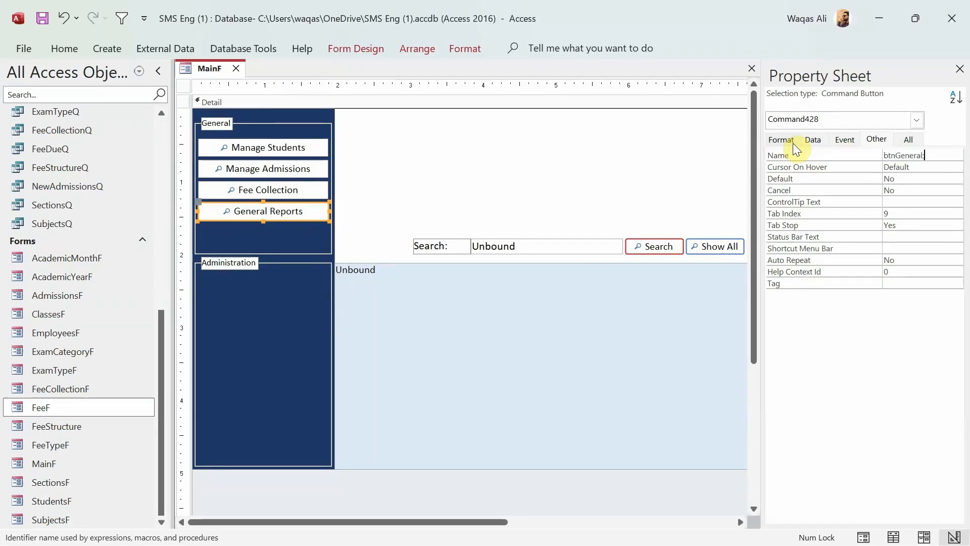
type(" Reports")
key("Return")
left_click(403, 181)
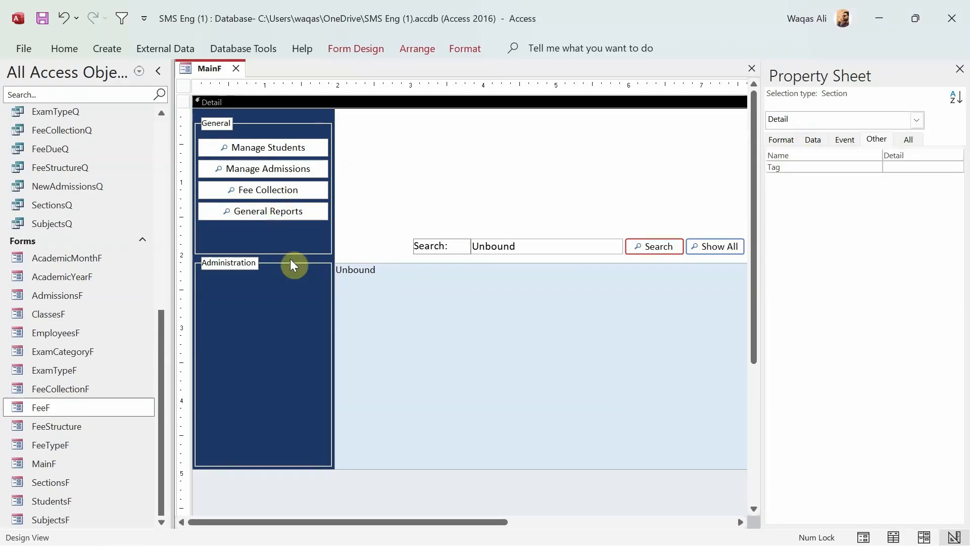
Duplicate the Manage Students button, move the copy to the upper end of the Administration frame, and caption it "Manage Employees"
left_click(298, 149)
key("ctrl+c")
key("ctrl+v")
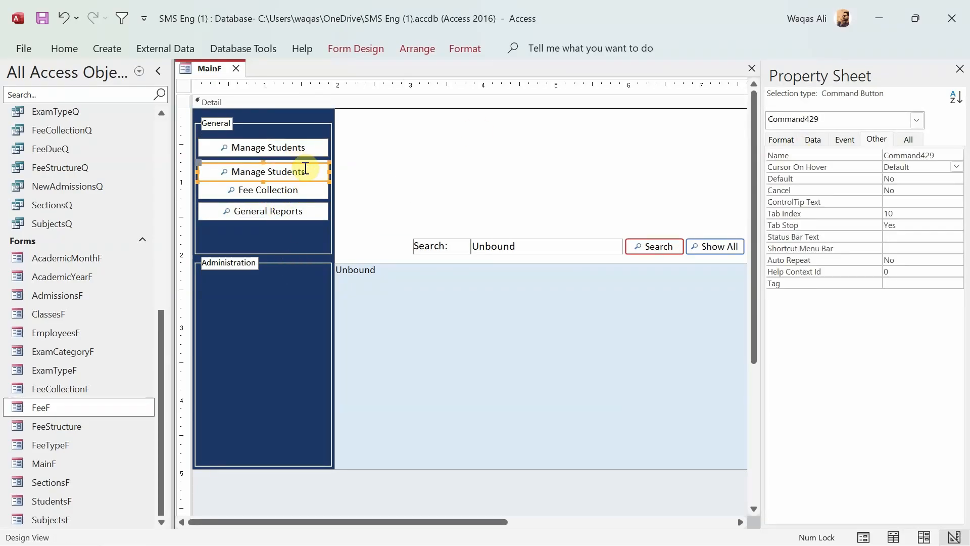
left_click_drag(305, 169, 306, 276)
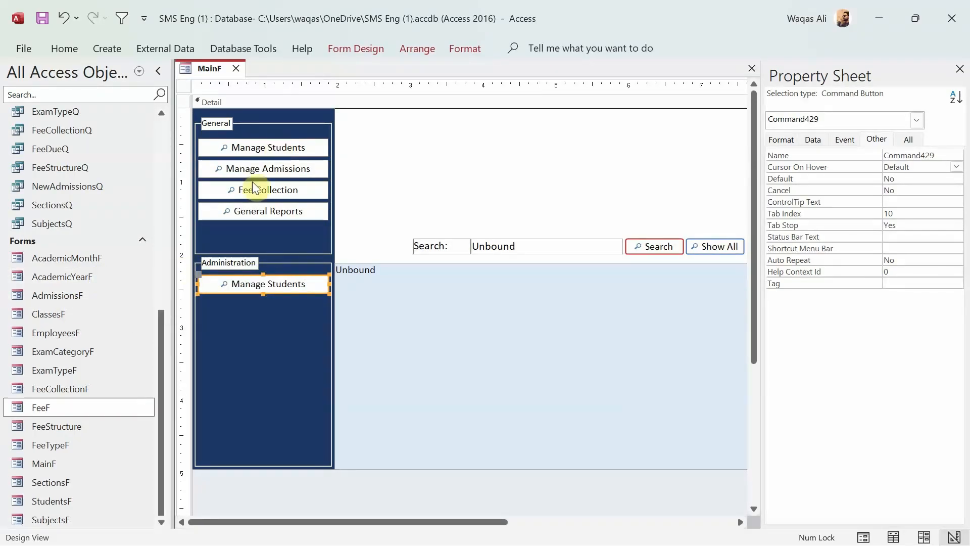
double_click(272, 282)
type("E")
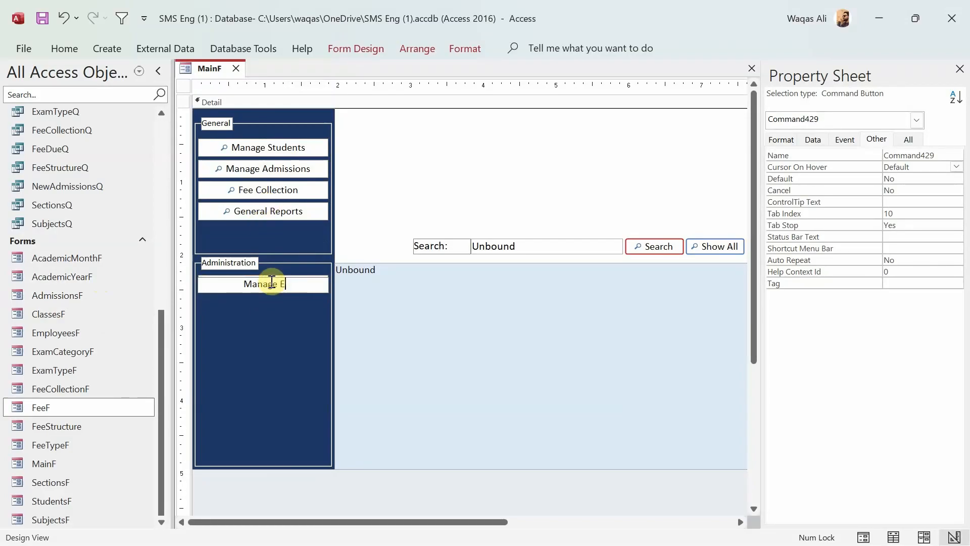
type("mployees")
key("Return")
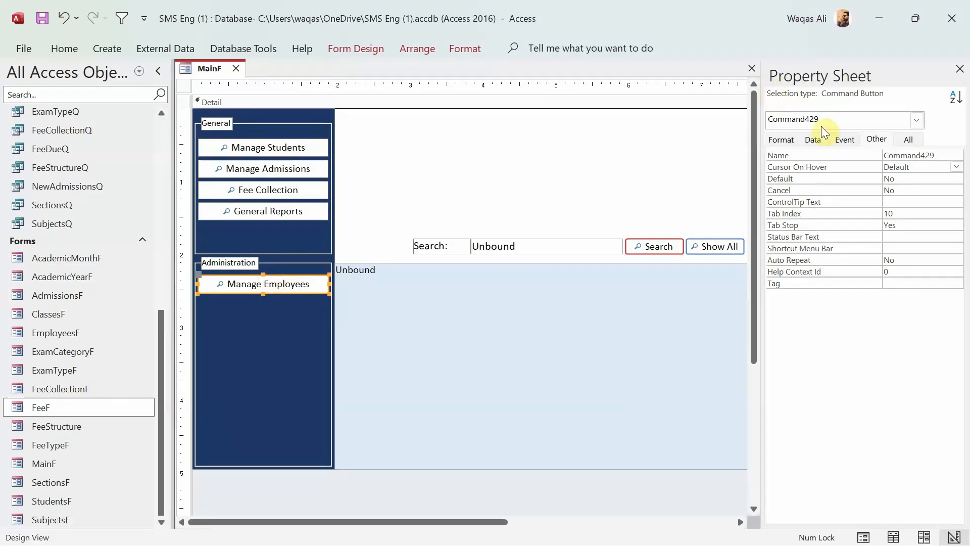
Name the Manage Employees button btnManageEmployees
double_click(931, 157)
type("btnManageE")
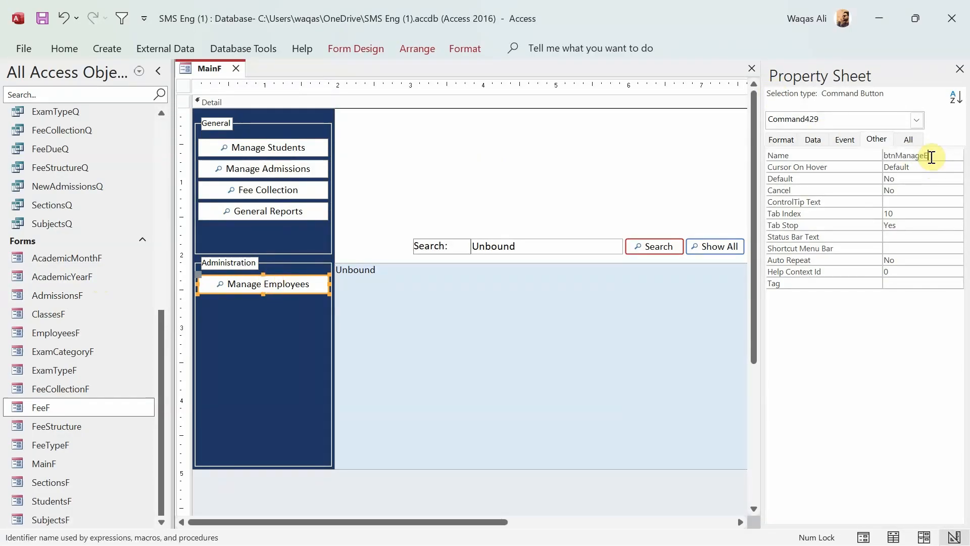
type("mployees")
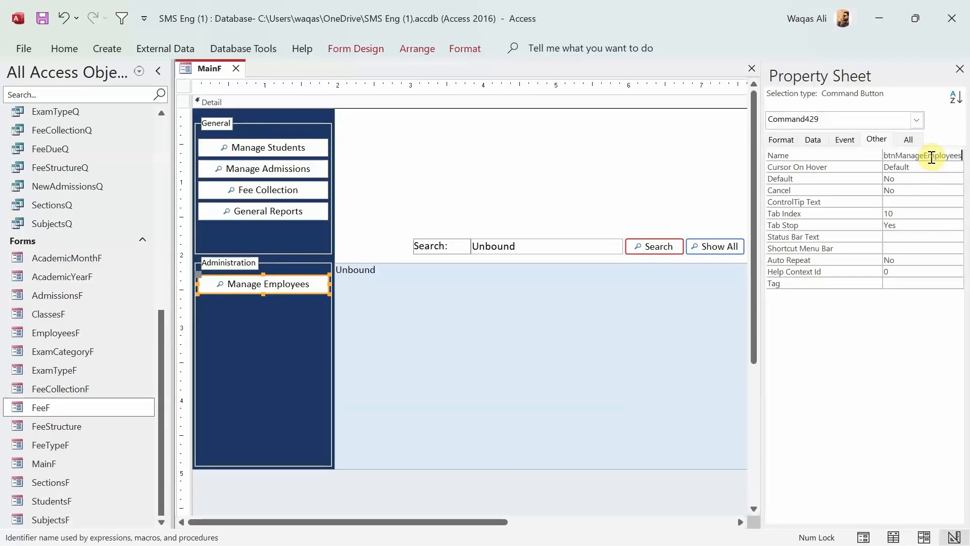
key("Return")
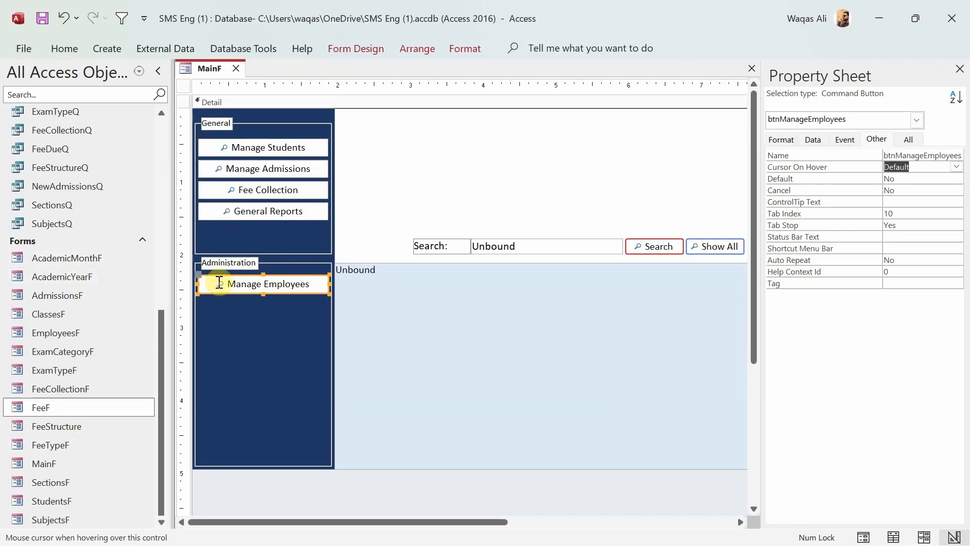
Duplicate the Manage Employees button, caption the copy "Manage Academic Year", and place it close beneath the original
key("ctrl+c")
key("ctrl+v")
left_click_drag(265, 307, 338, 309)
type("Aca")
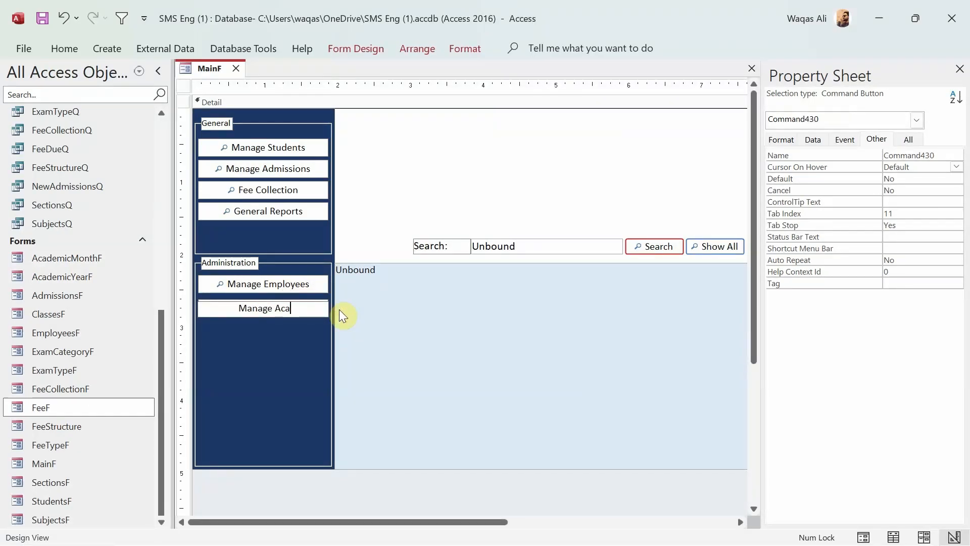
type("demic Year")
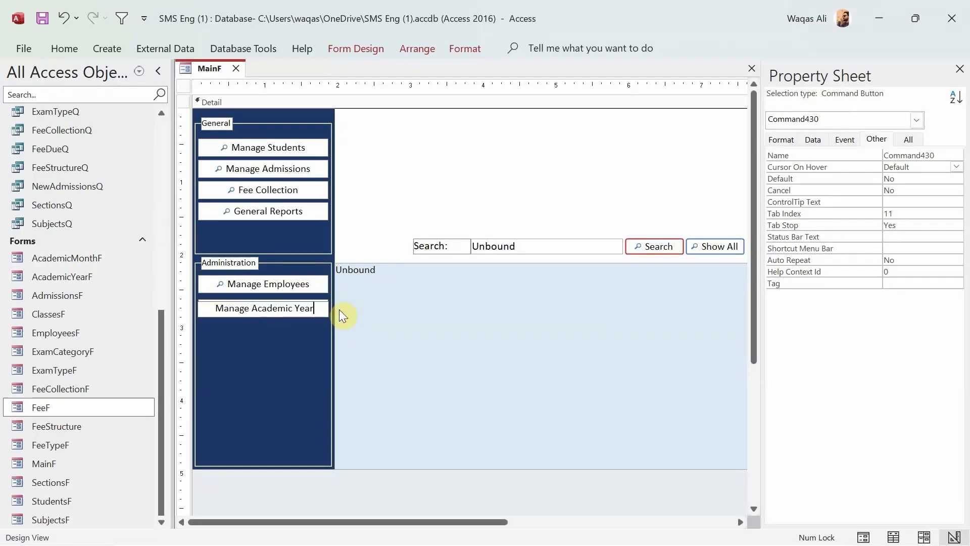
key("Return")
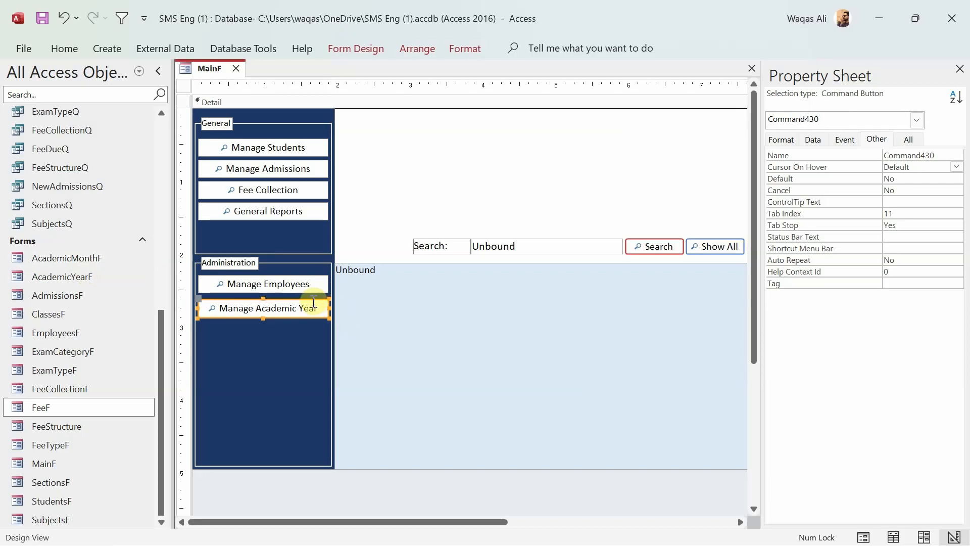
left_click_drag(310, 299, 308, 316)
Add another copy of the button just below Manage Academic Year and caption it "Manage Classes"
key("ctrl+v")
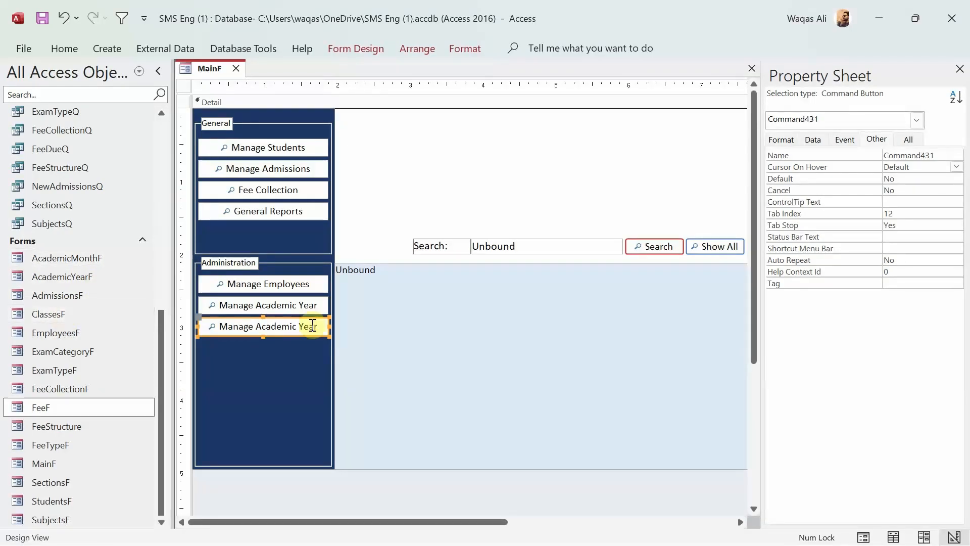
left_click(249, 325)
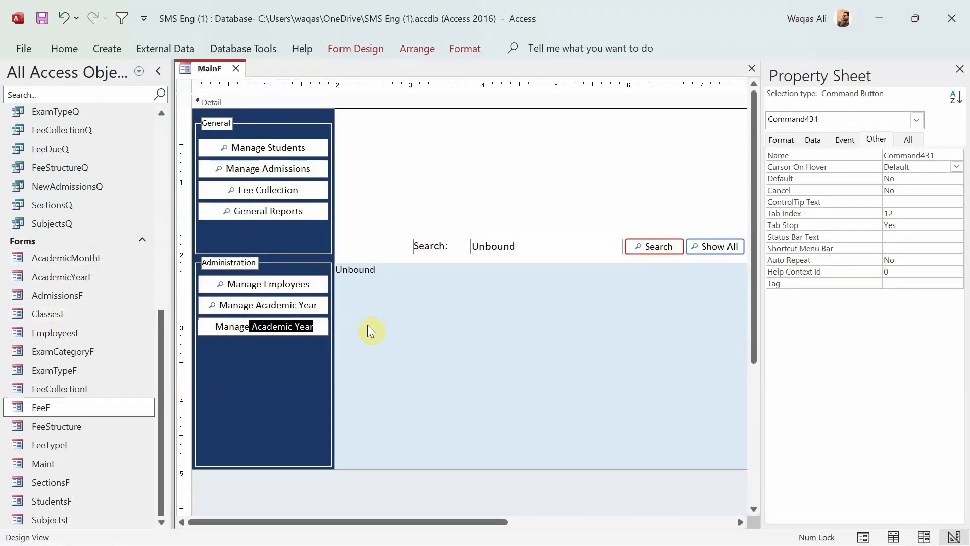
type("Classes")
key("Return")
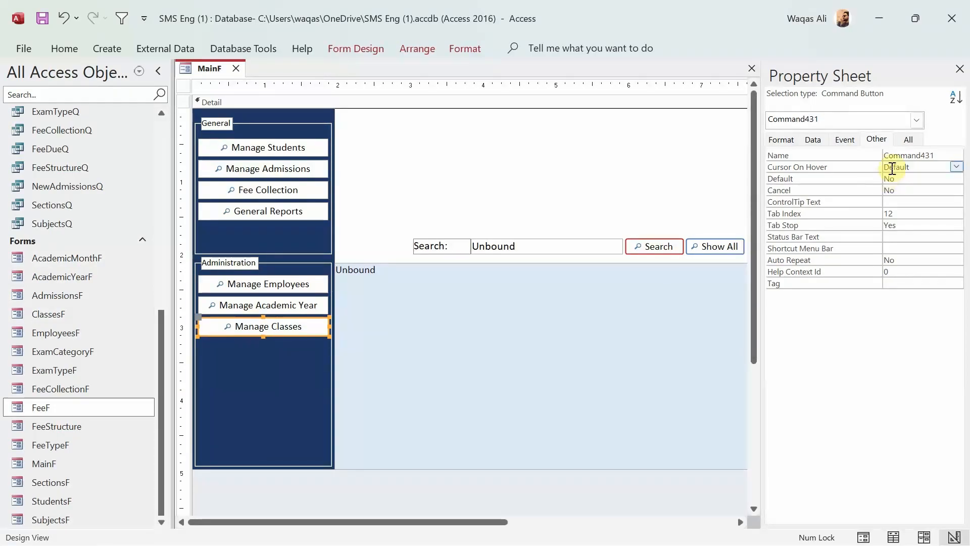
Name the Manage Classes button btnClasses
left_click(899, 156)
double_click(899, 156)
type("btnClasses")
key("Return")
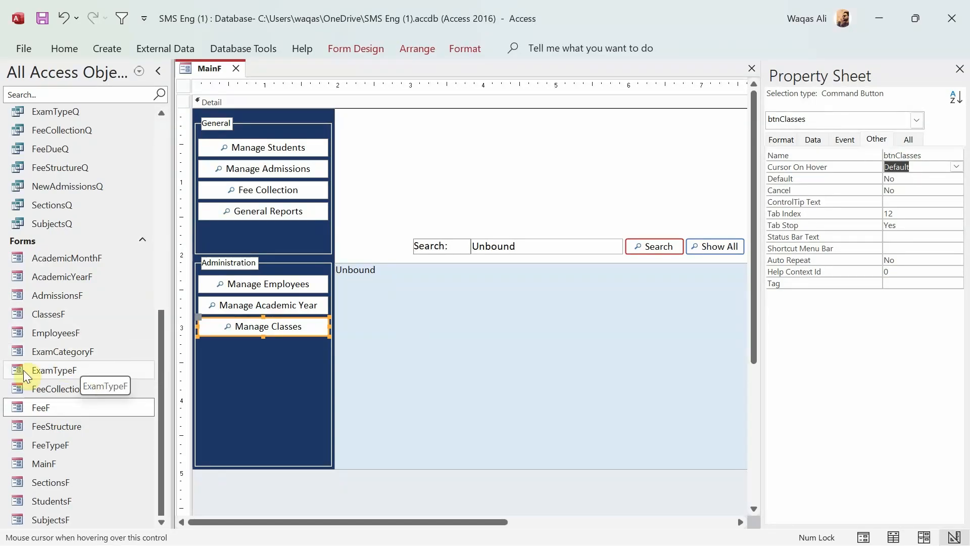
Duplicate the Manage Classes button and caption the copy beneath it "Manage Exam Category"
left_click(268, 333)
key("ctrl+c")
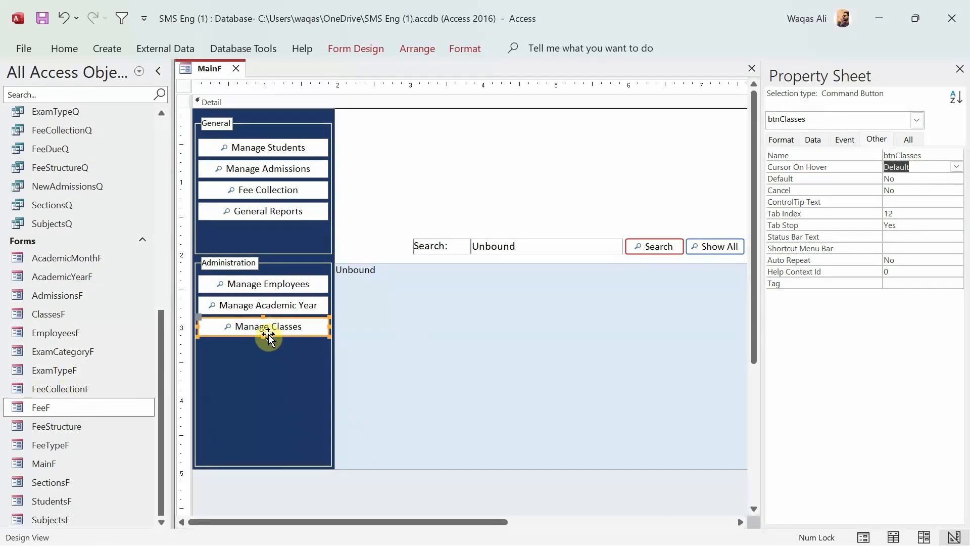
key("ctrl+v")
left_click(269, 349)
left_click_drag(268, 348, 384, 347)
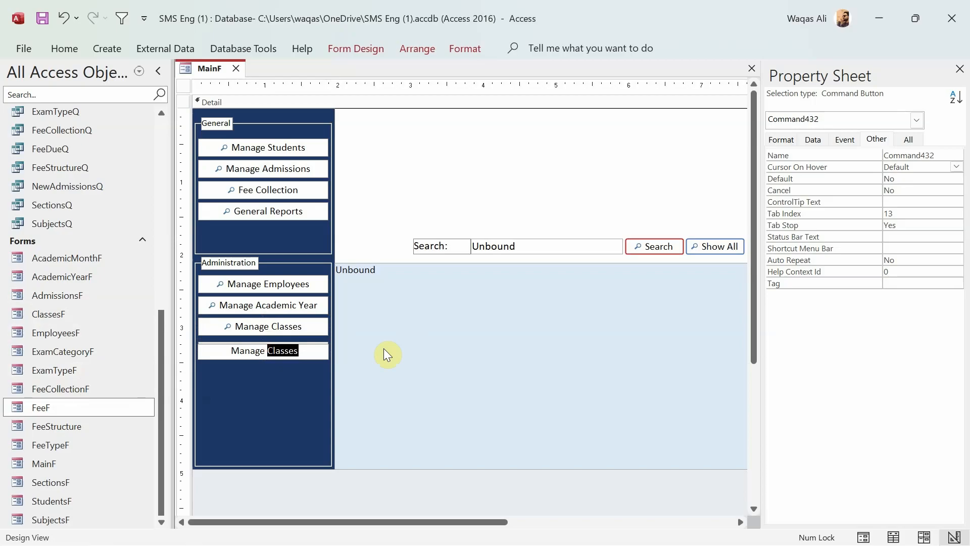
type("Exam")
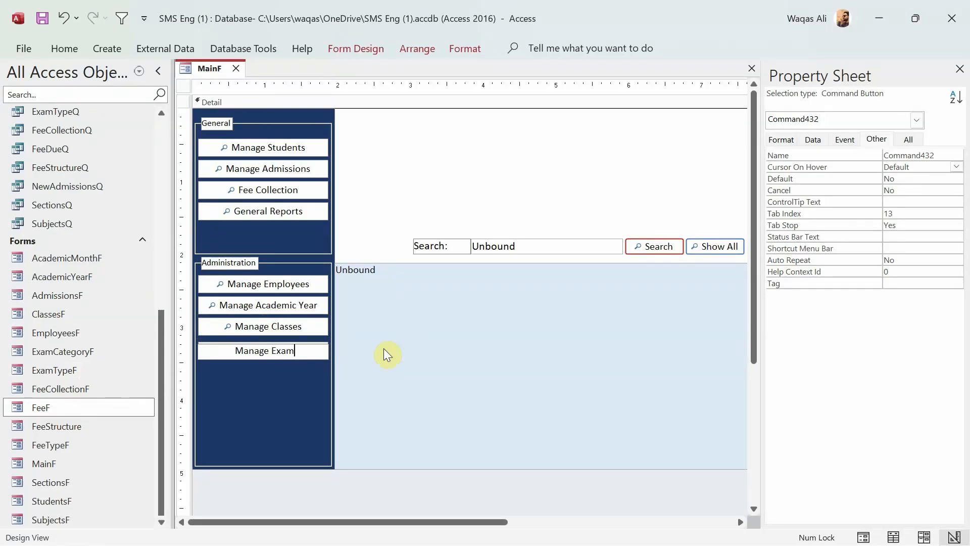
type(" Category")
key("Return")
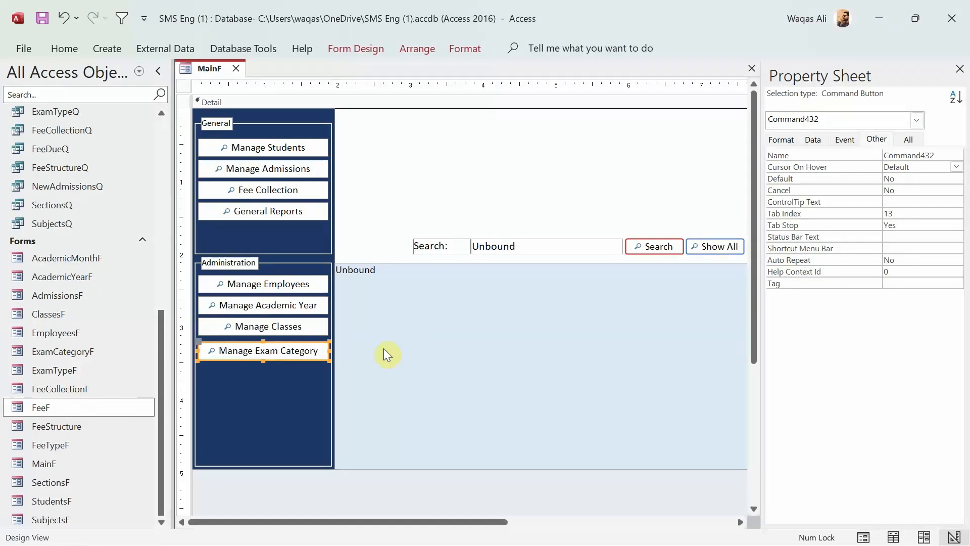
Duplicate the Manage Exam Category button and caption the copy beneath it "Manage Exam Type"
key("ctrl+c")
key("ctrl+v")
double_click(300, 373)
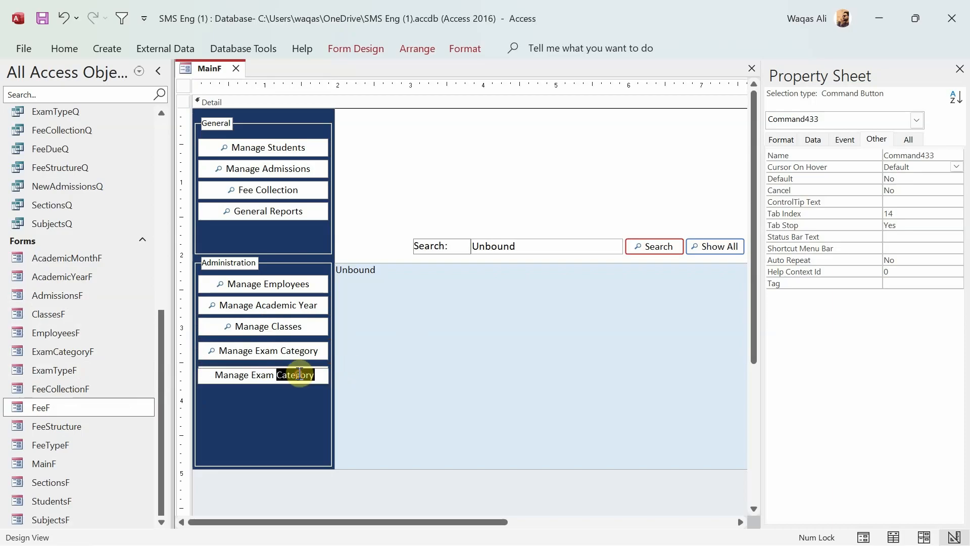
type("Type")
key("Return")
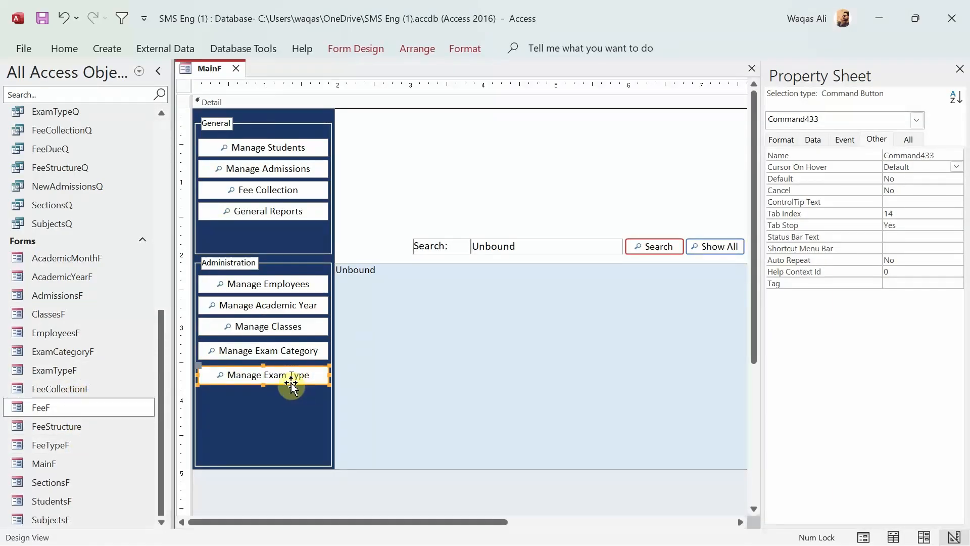
Move the Manage Exam Category and Manage Exam Type buttons up to match the tight spacing of the buttons above
left_click_drag(291, 382, 291, 379)
left_click(301, 348)
mouse_move(301, 347)
left_mouse_down()
mouse_move(302, 333)
mouse_move(298, 356)
left_mouse_up()
left_click(298, 364)
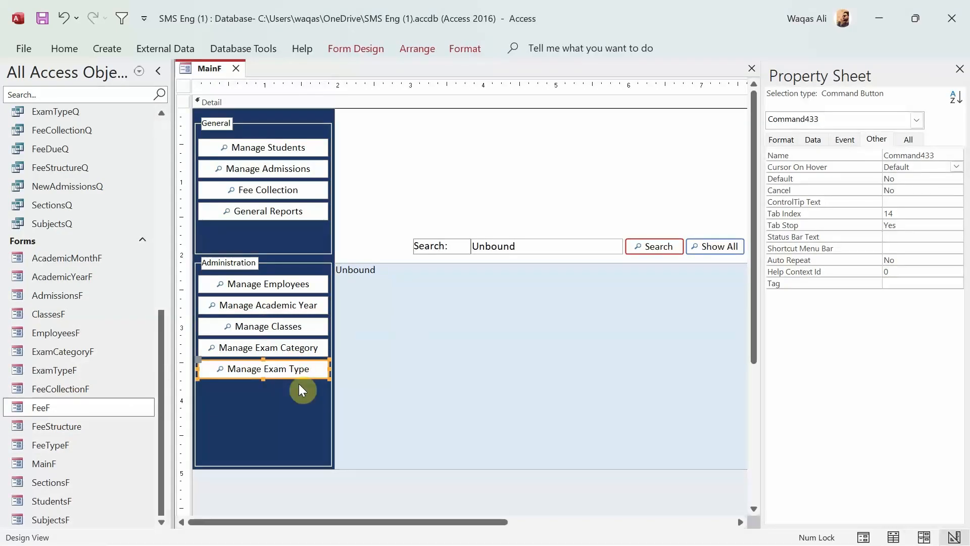
Duplicate the Manage Exam Type button, caption the copy "Manage Fee Structure", and move it up close beneath the original
key("ctrl+c")
key("ctrl+v")
left_click(271, 394)
left_click_drag(271, 393, 341, 392)
type("fee str")
key("BackSpace")
key("BackSpace")
key("BackSpace")
key("BackSpace")
key("BackSpace")
key("BackSpace")
key("BackSpace")
type("Fee")
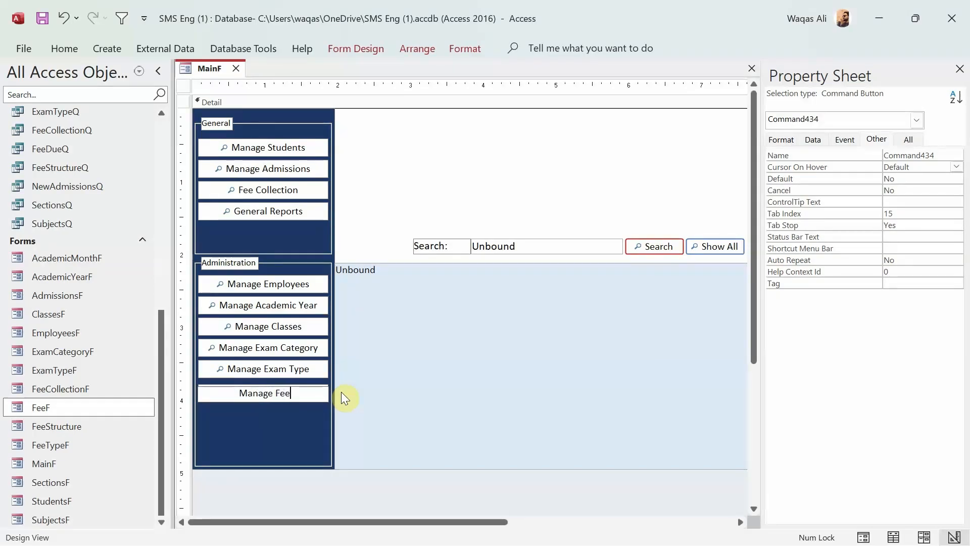
type(" Structure")
key("Return")
left_click_drag(310, 399, 310, 396)
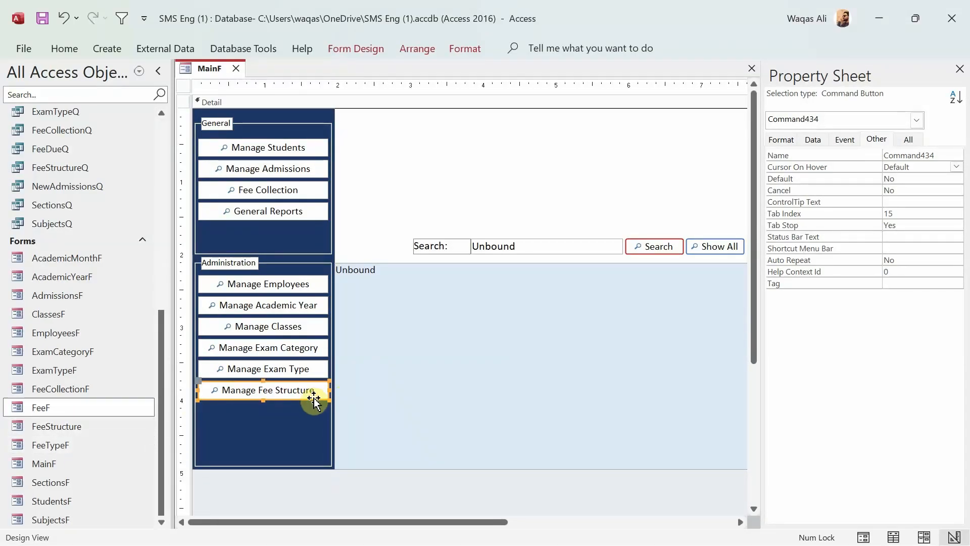
Duplicate the Manage Fee Structure button and caption the copy beneath it "Manage Fee Type"
key("ctrl+c")
key("ctrl+v")
double_click(288, 414)
type("Type")
key("Return")
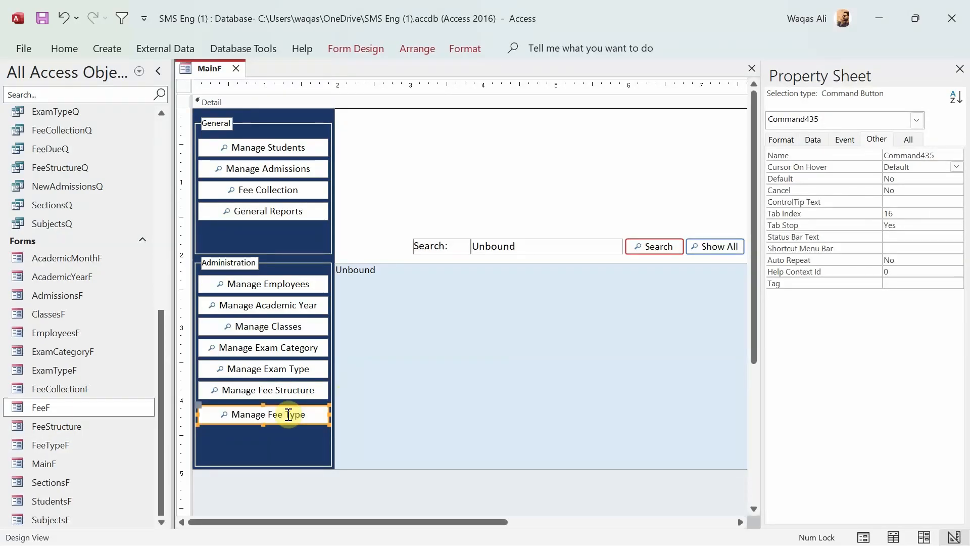
Name the Manage Fee Structure button btnFeeStructure
left_click(313, 395)
double_click(903, 157)
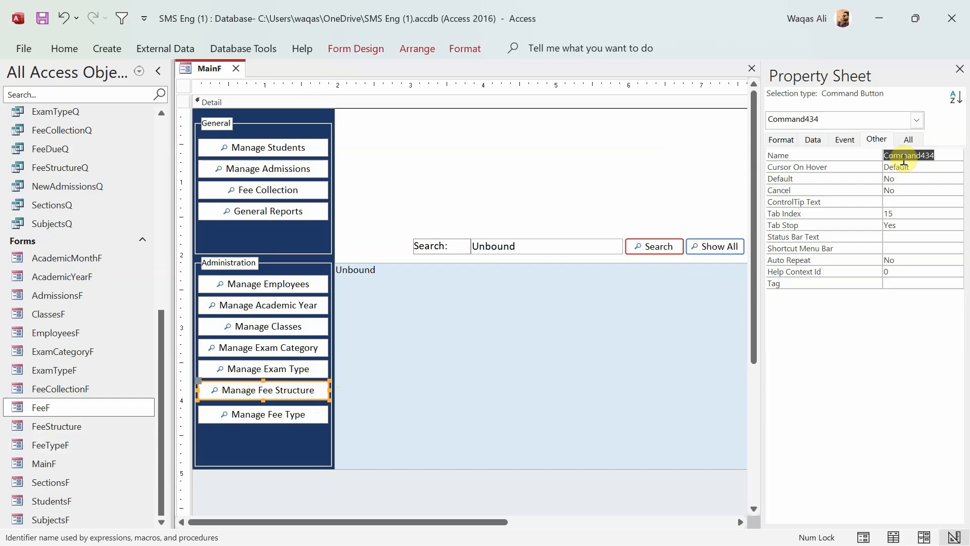
type("btnFeeS")
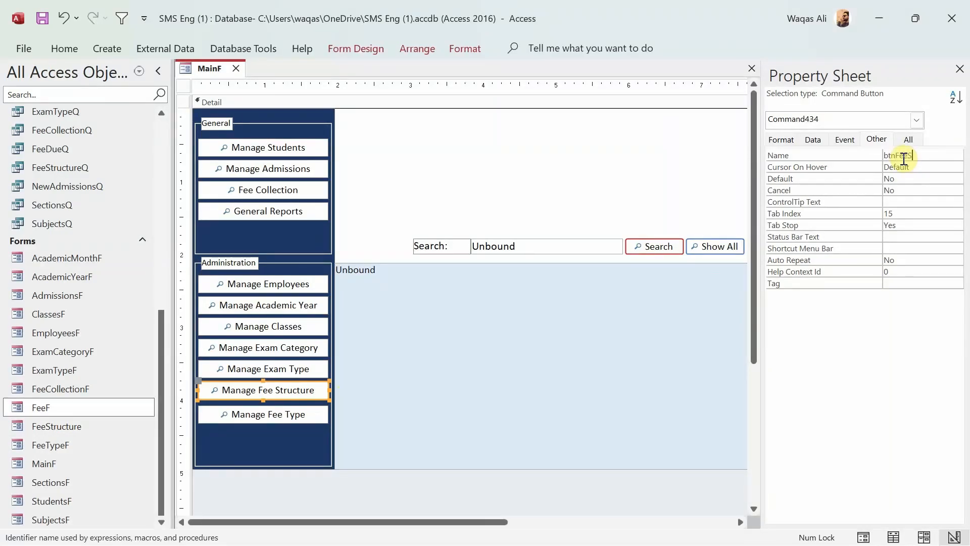
type("tructure")
key("Return")
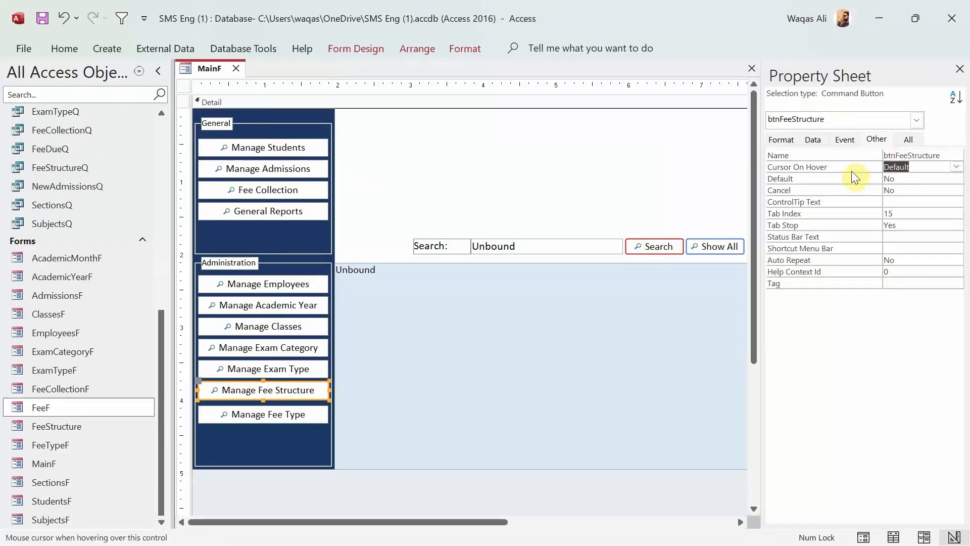
Name the Manage Fee Type button btnFeeType and move it up close beneath the Manage Fee Structure button
left_click(281, 419)
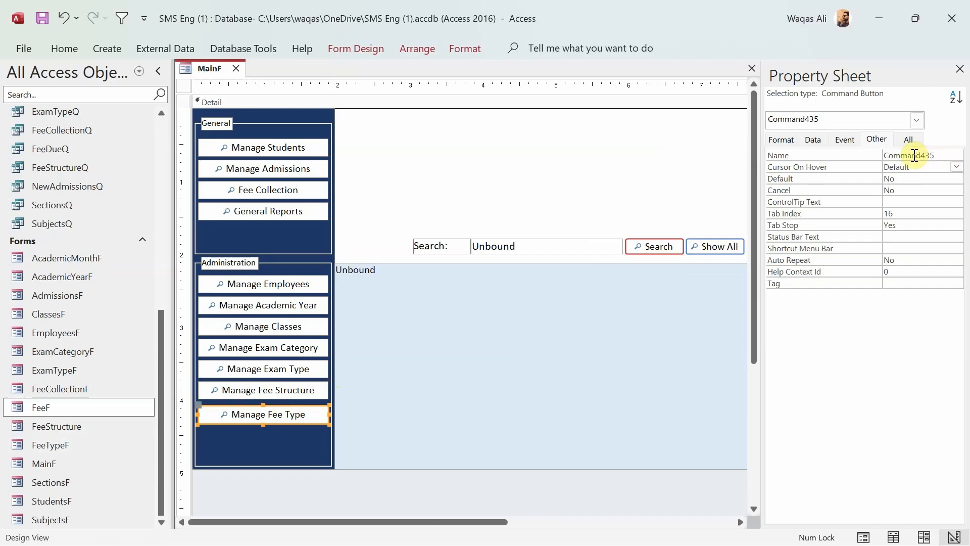
double_click(915, 155)
type("btn")
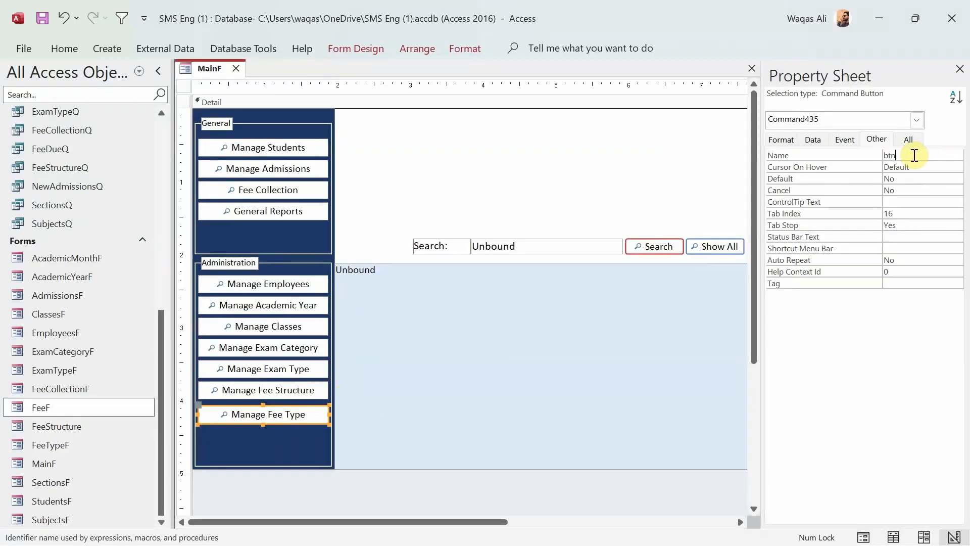
type("FeeType")
key("Return")
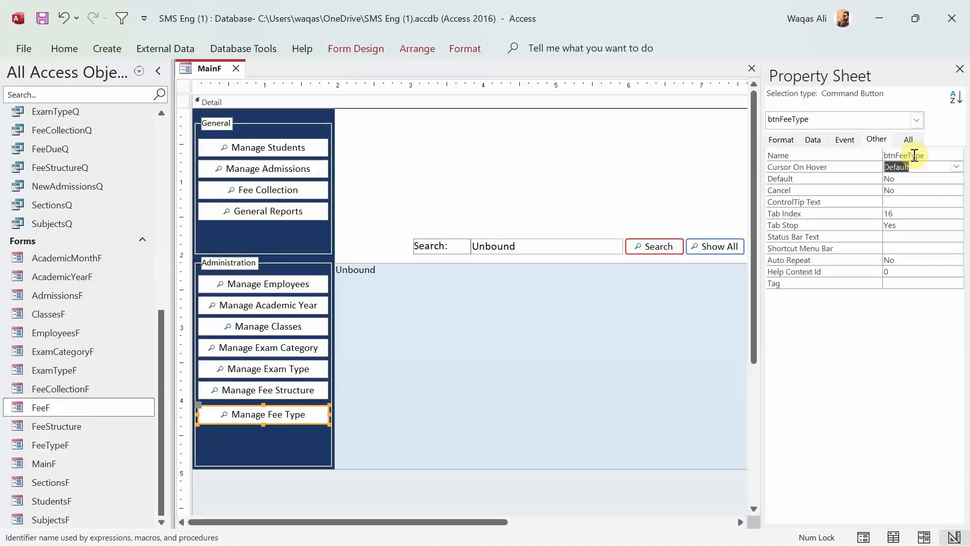
left_click_drag(308, 406, 308, 402)
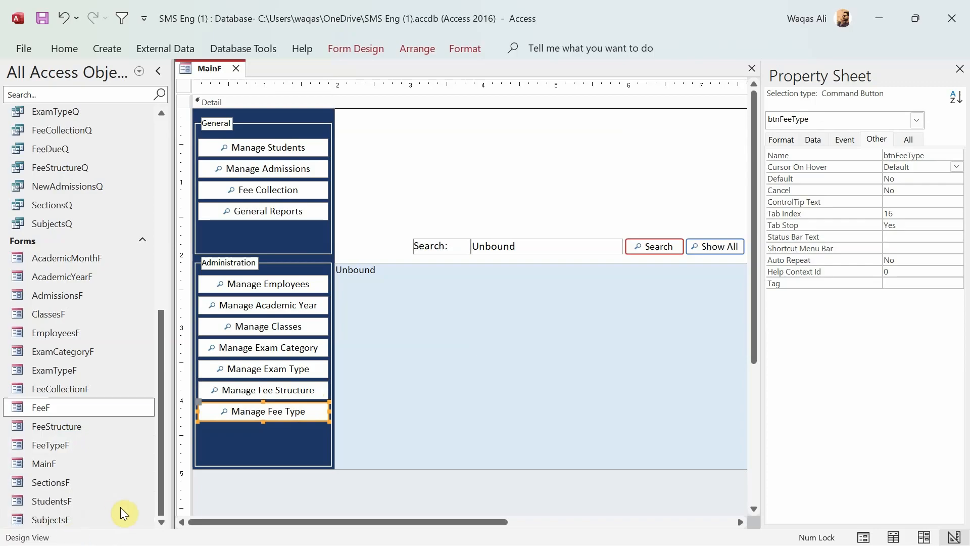
Add another copy of the button below Manage Fee Type and caption it "Manage Sections"
left_click(309, 420)
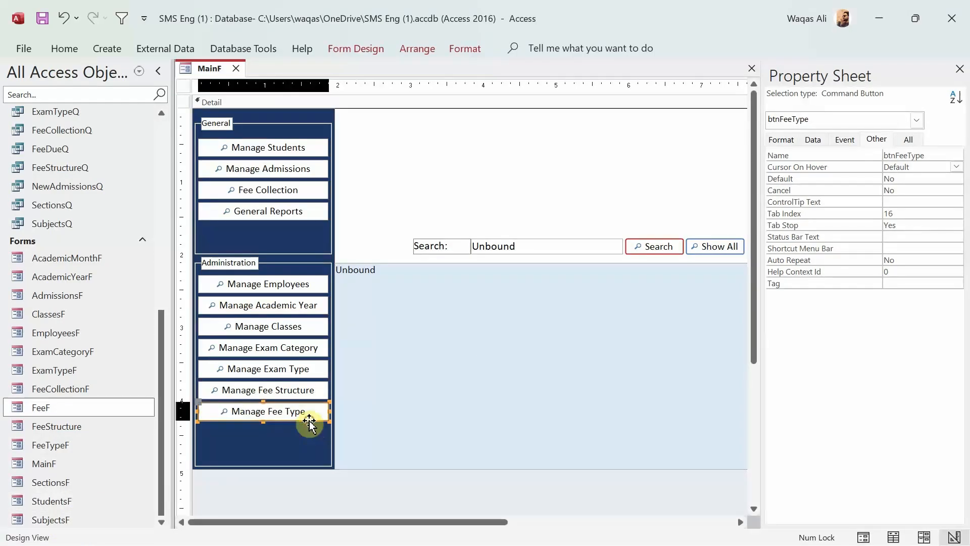
key("ctrl+v")
left_click(283, 435)
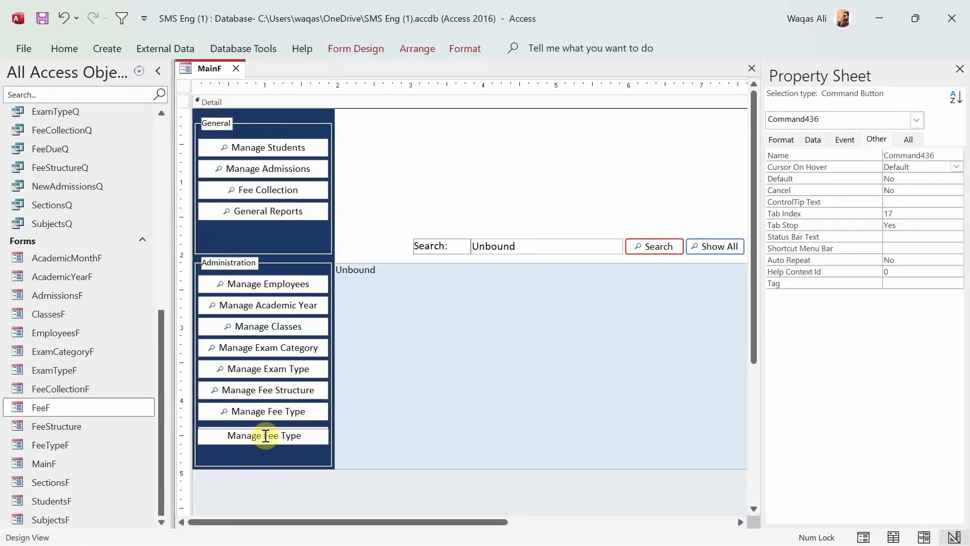
left_click_drag(266, 436, 315, 433)
type("Sect")
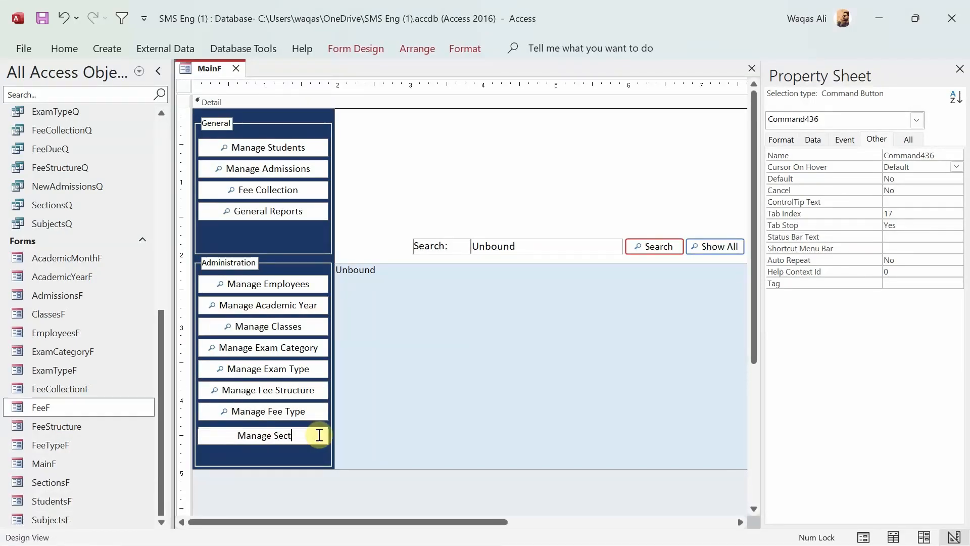
type("ions")
key("Return")
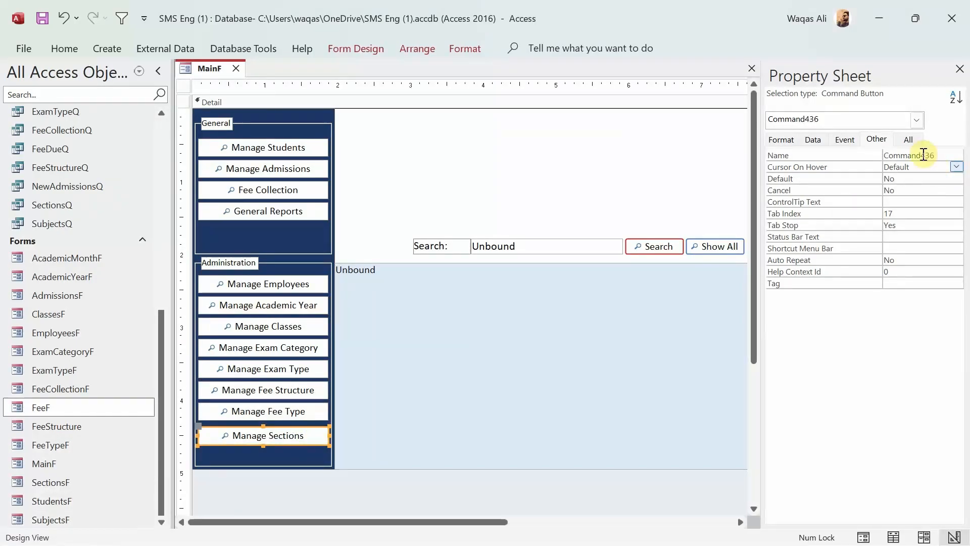
Name the Manage Sections button btnSections and move it up close beneath the Manage Fee Type button
double_click(921, 155)
type("btnSections")
key("Return")
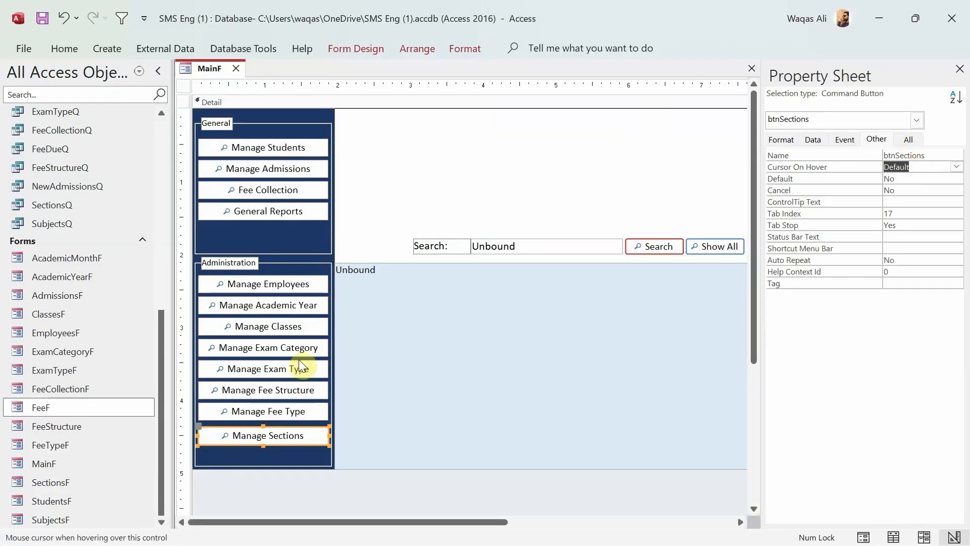
left_click_drag(306, 430, 303, 427)
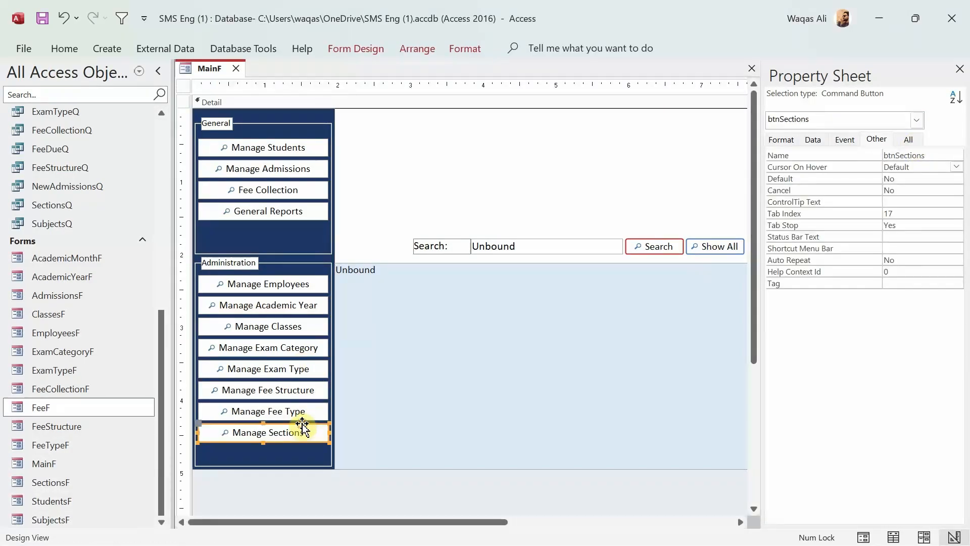
Add another copy of the button captioned "Manage Subjects" and place it close beneath the Manage Sections button
key("ctrl+v")
left_click(286, 457)
double_click(283, 457)
type("Subjects")
key("Return")
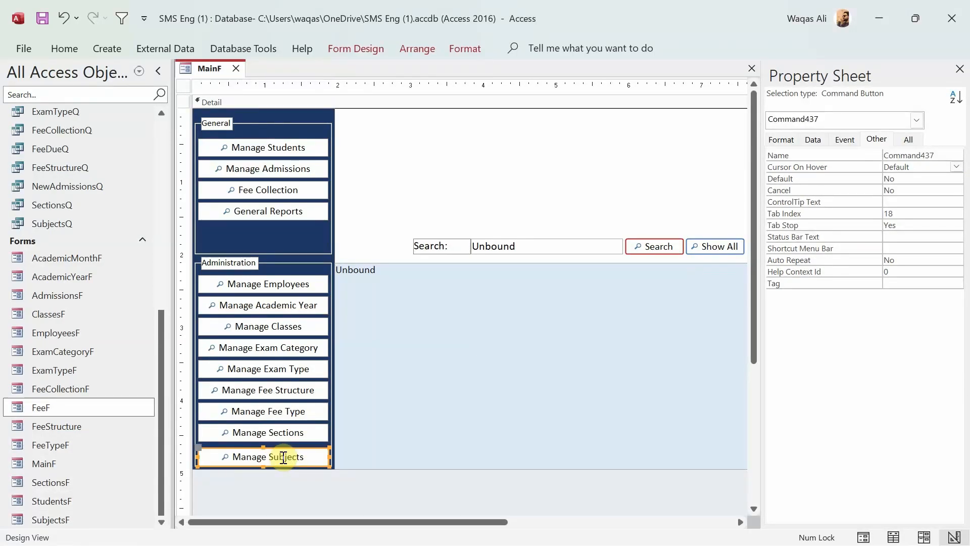
left_click_drag(283, 452, 283, 448)
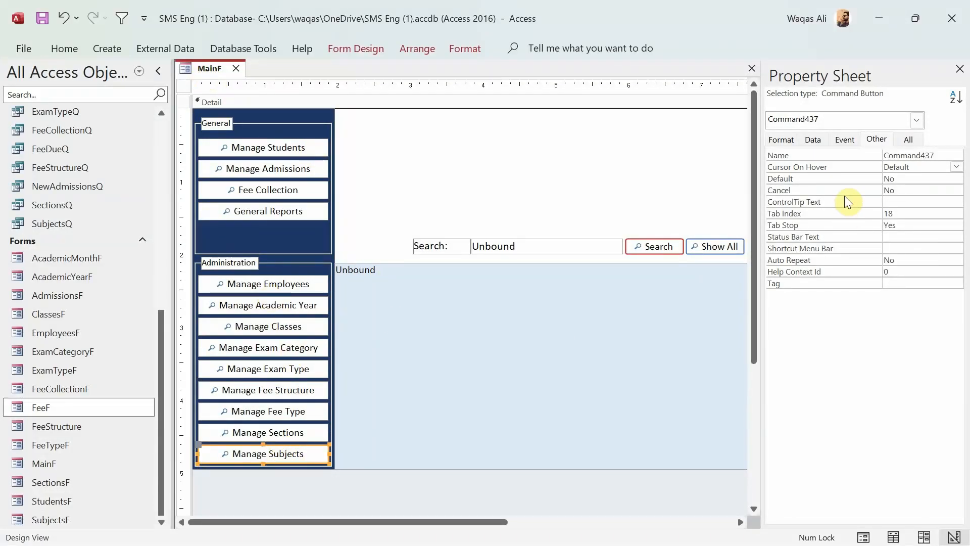
Name the Manage Subjects button btnSubjects
double_click(912, 154)
type("btn")
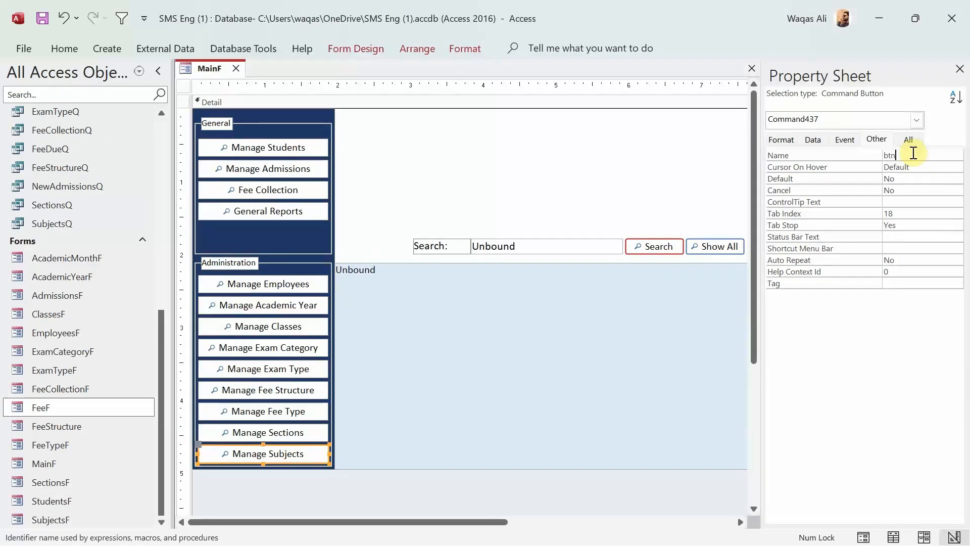
type("Subjects")
key("Return")
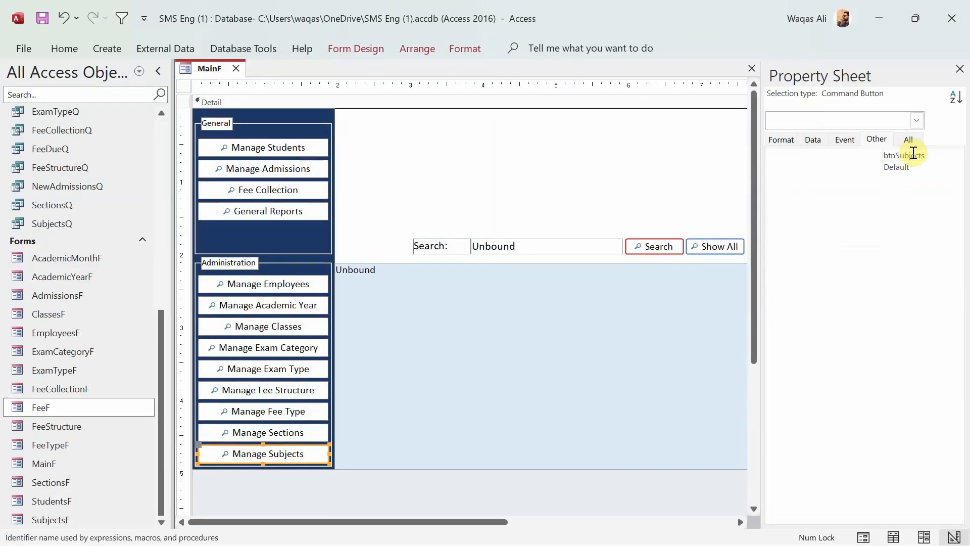
Preview MainF in Form view, try the General and Administration sidebar buttons, and return to Design view
right_click(194, 68)
left_click(240, 157)
left_click_drag(456, 89, 447, 79)
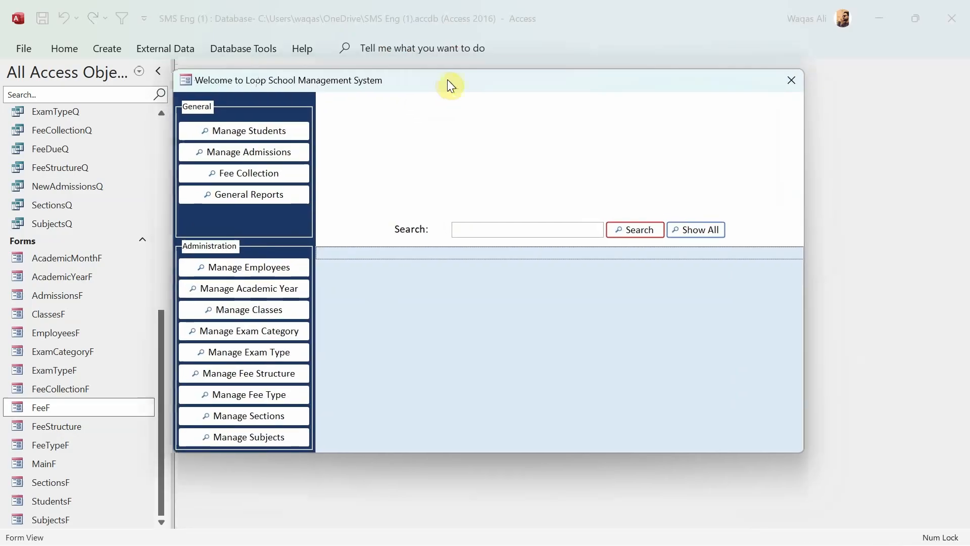
left_click(258, 306)
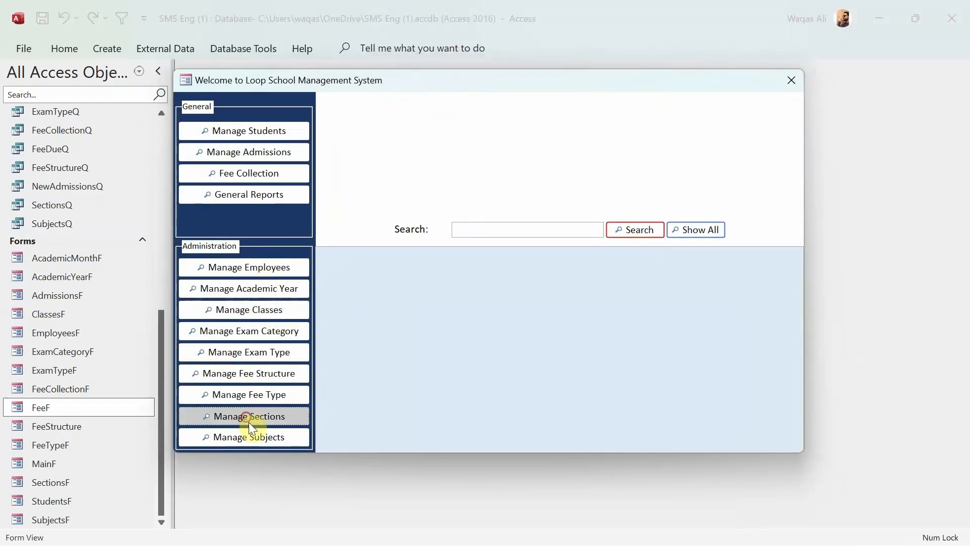
left_click(246, 264)
left_click(254, 174)
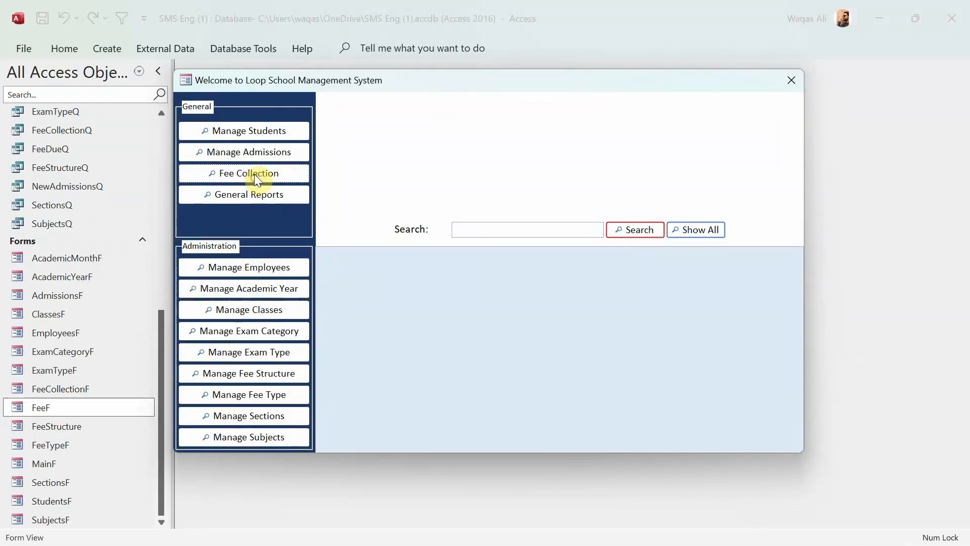
left_click(244, 199)
left_click(262, 290)
left_click(263, 370)
left_click(266, 415)
left_click(270, 433)
left_click(363, 357)
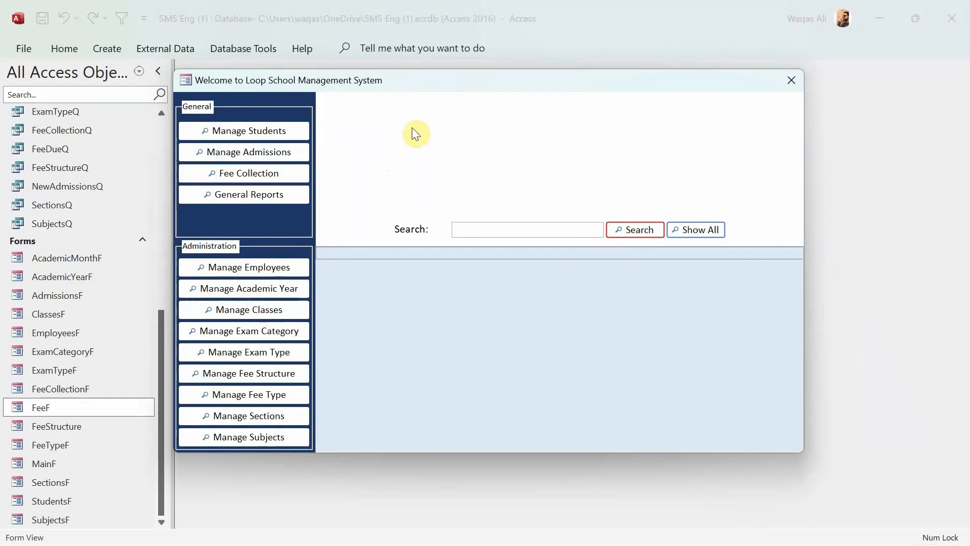
left_click_drag(451, 84, 481, 102)
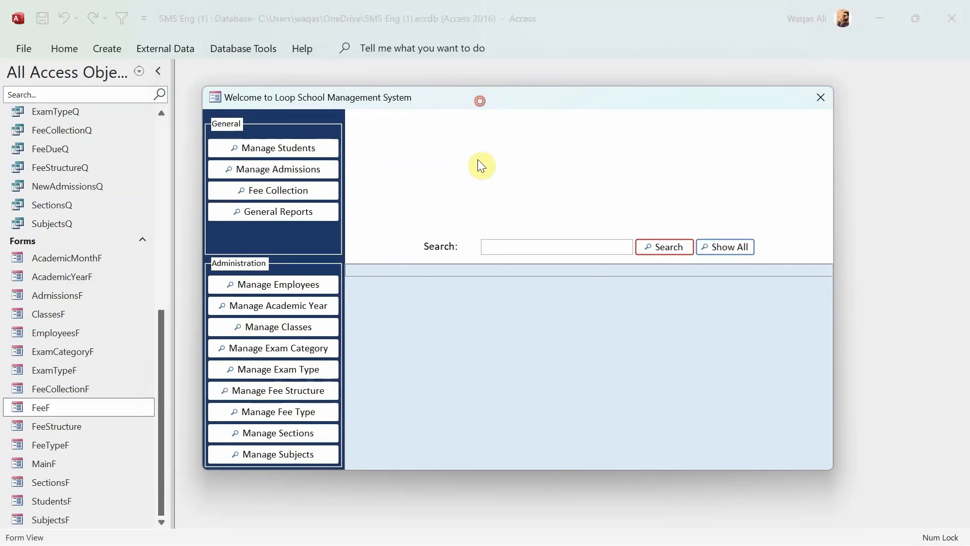
right_click(476, 169)
left_click(493, 218)
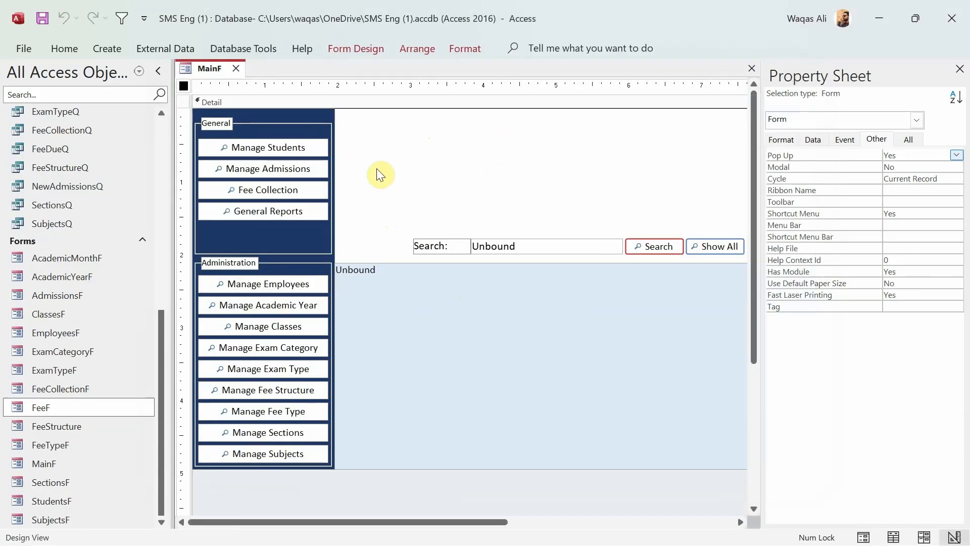
Draw a rectangle about 1.3 inches wide and 1 inch tall in the white area above the search controls, and close the property sheet
left_click(380, 50)
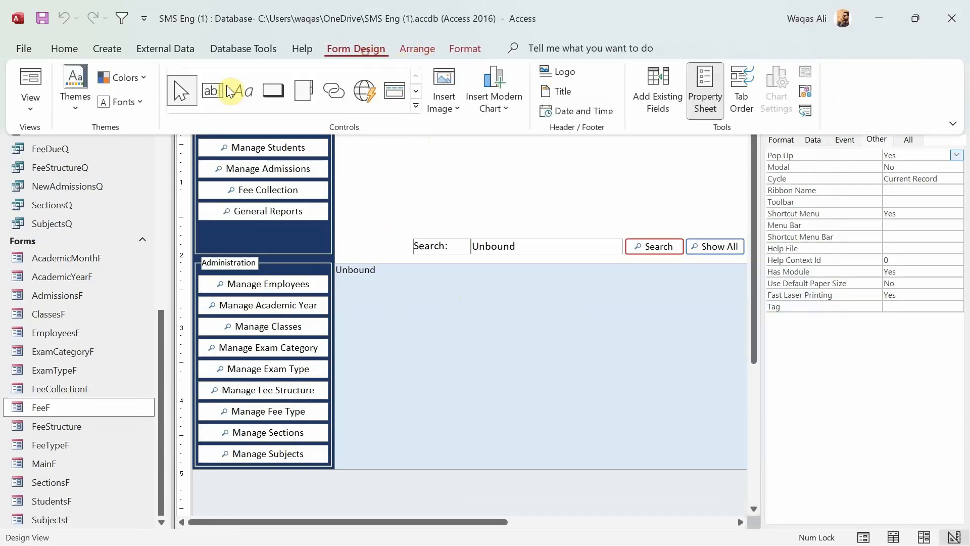
left_click(418, 89)
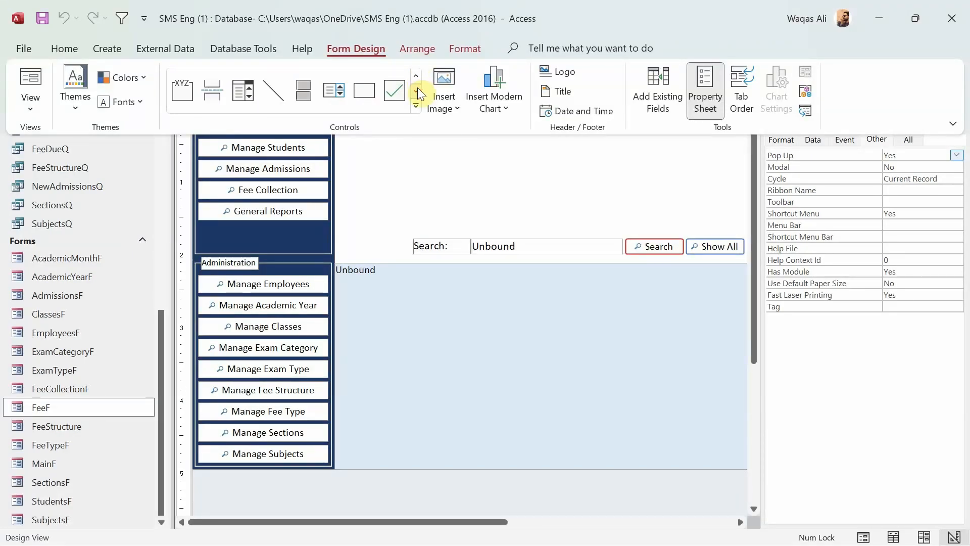
left_click(362, 89)
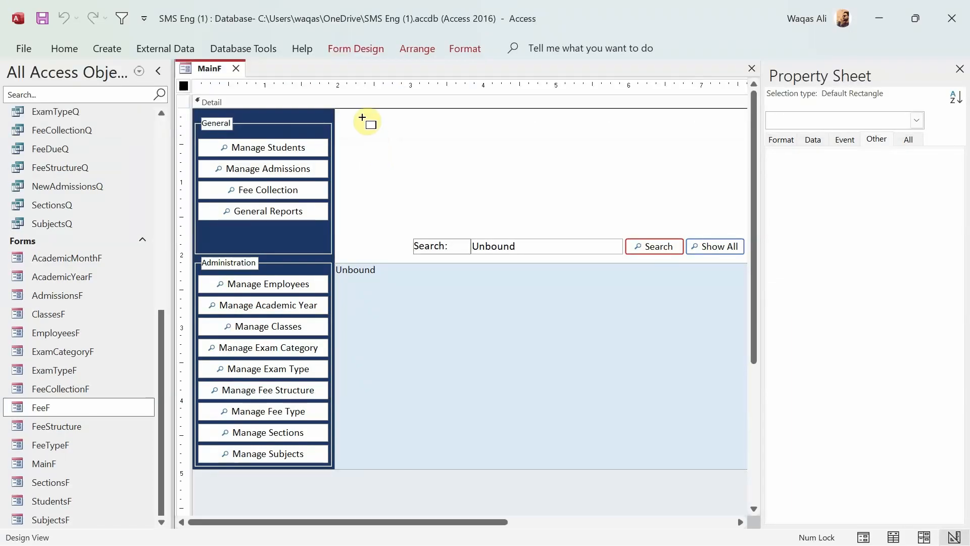
left_click(360, 129)
mouse_move(394, 165)
left_mouse_down()
mouse_move(442, 201)
mouse_move(416, 196)
left_mouse_up()
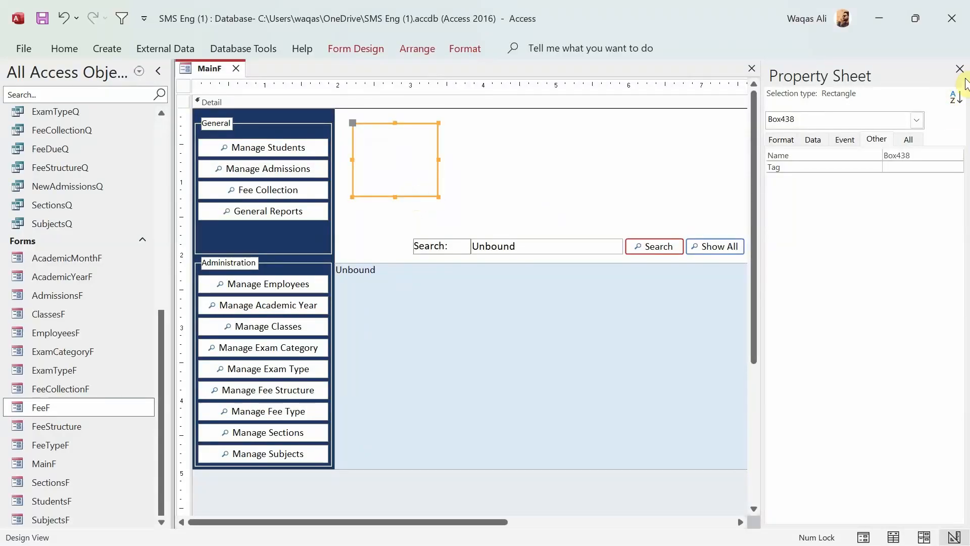
left_click(961, 70)
left_click_drag(438, 160, 450, 160)
left_click(403, 198)
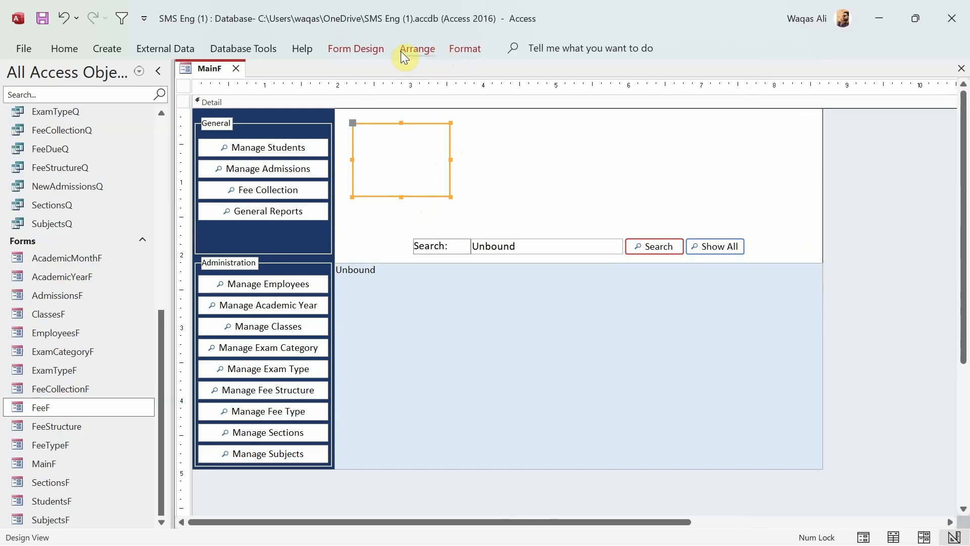
Add a label reading "Students" beside the new rectangle
left_click(357, 48)
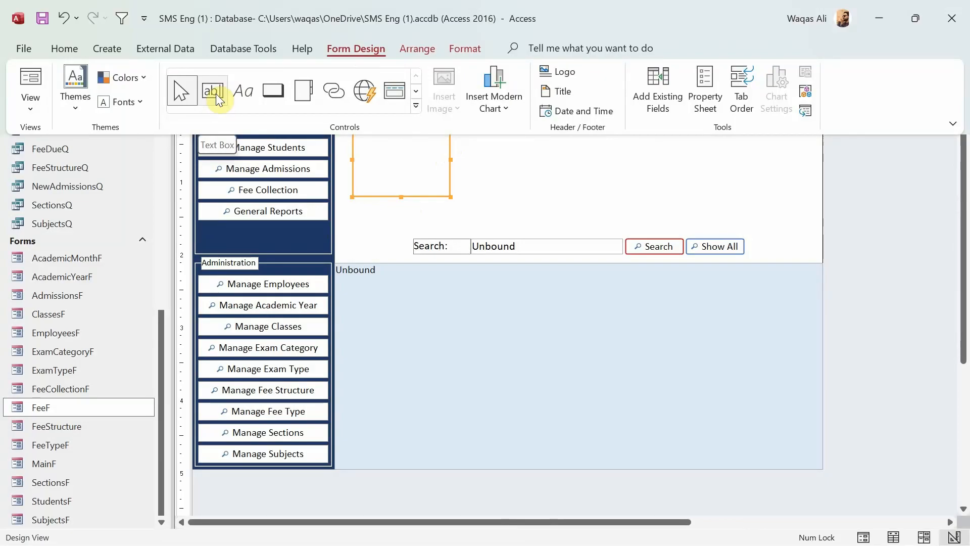
left_click(243, 91)
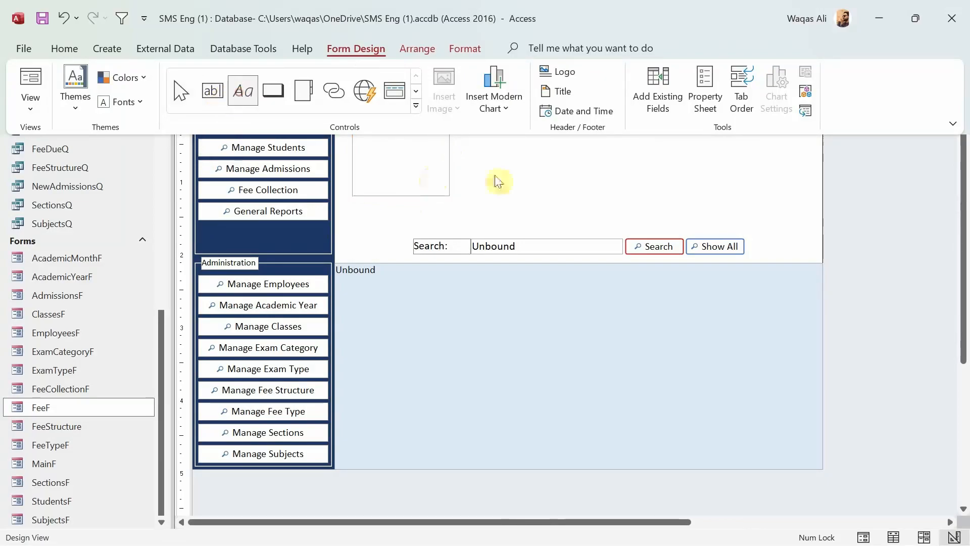
left_click(467, 150)
type("Students")
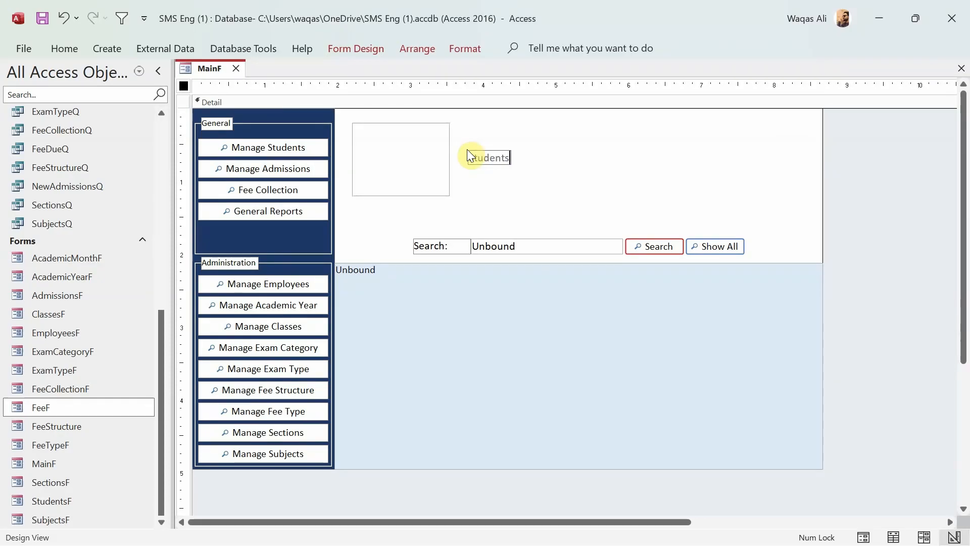
key("Return")
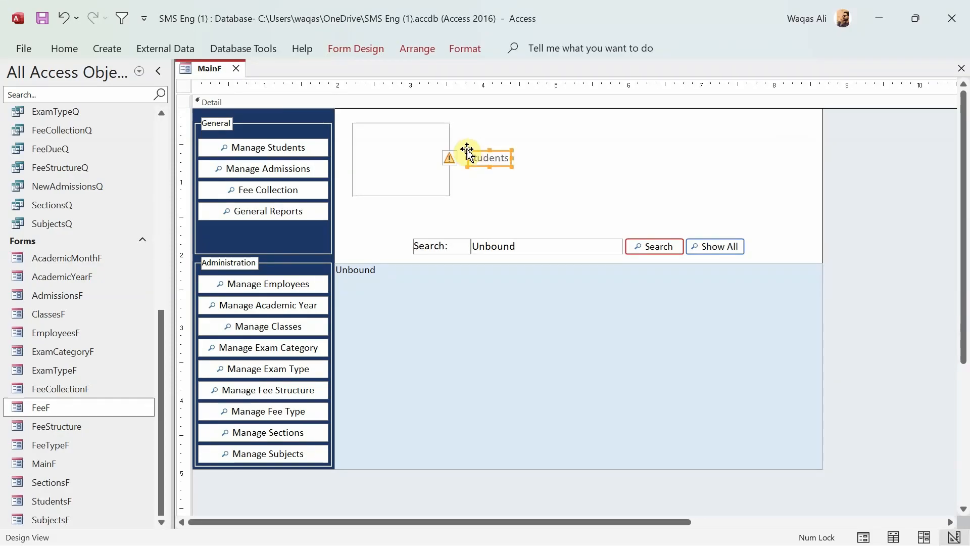
Make the Students label's text black and fit the label across the bottom of the rectangle
left_click(80, 51)
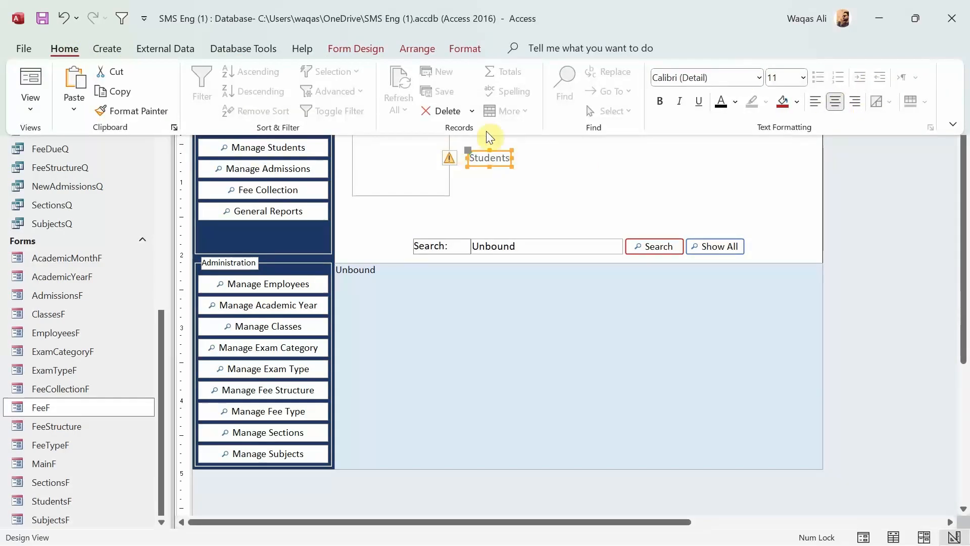
left_click(735, 103)
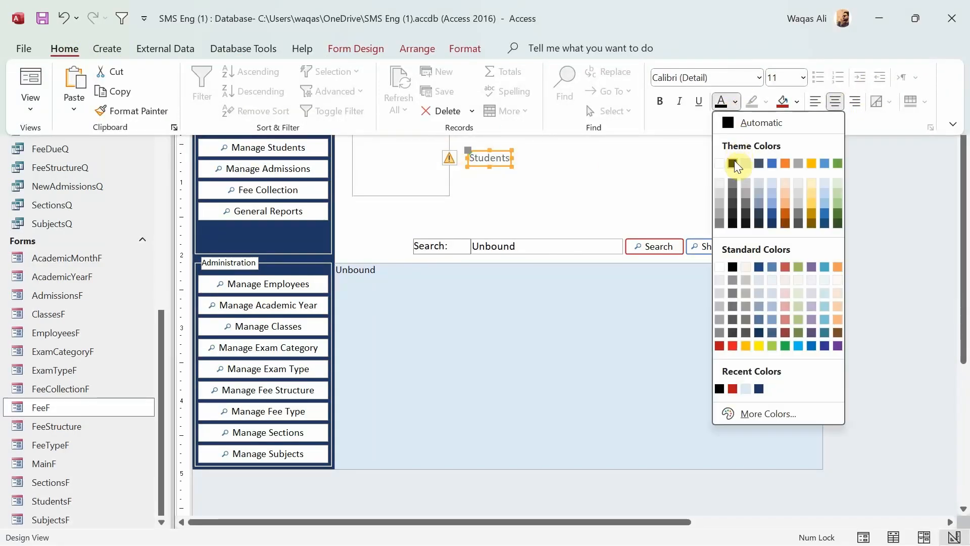
left_click(735, 163)
left_click_drag(501, 166, 449, 187)
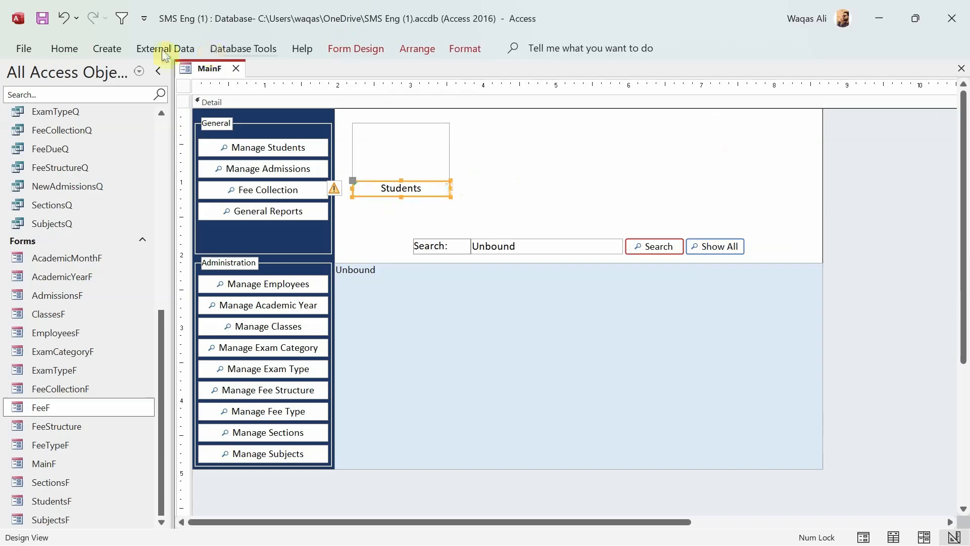
left_click(504, 142)
Change the label's caption to "Active Students" and stretch it to the full width of the rectangle
left_click(419, 187)
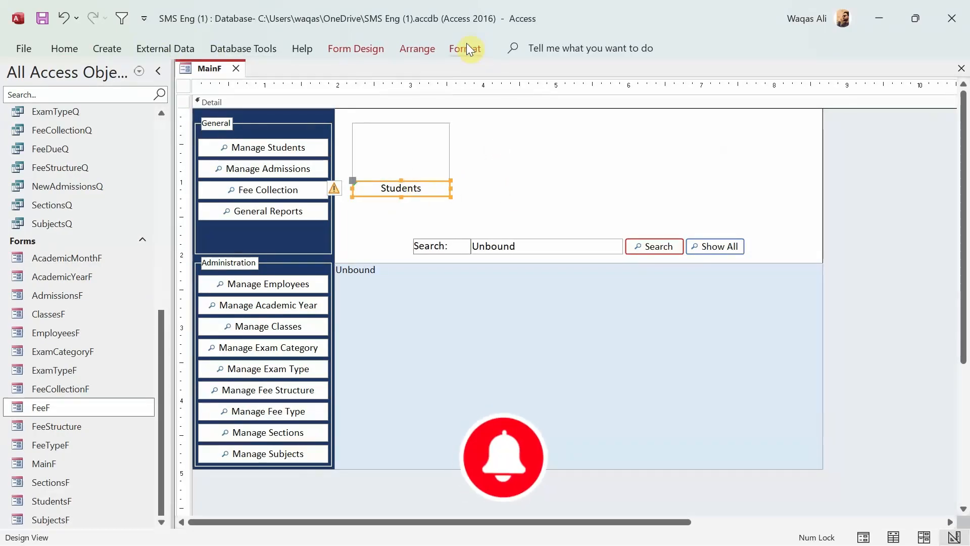
left_click(381, 188)
type("Active")
key("Return")
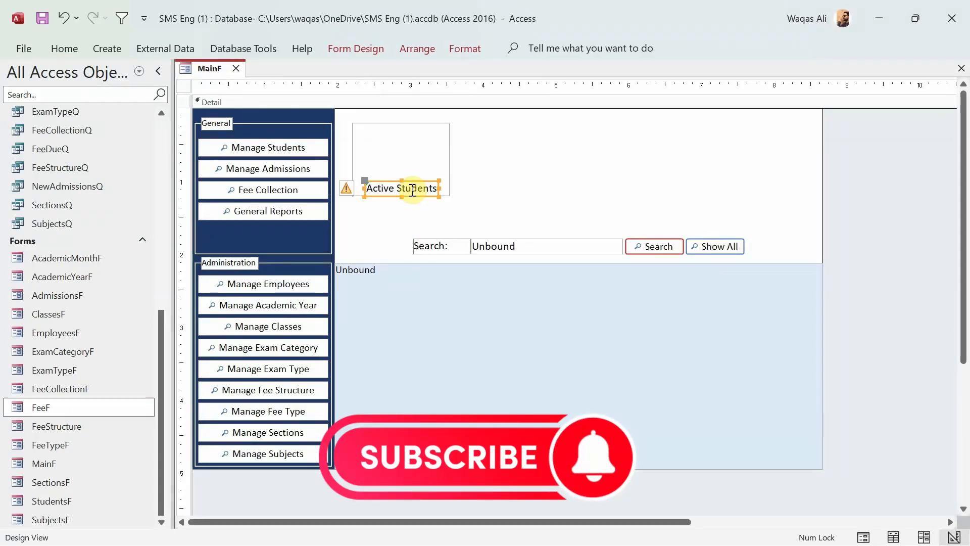
left_click(441, 188)
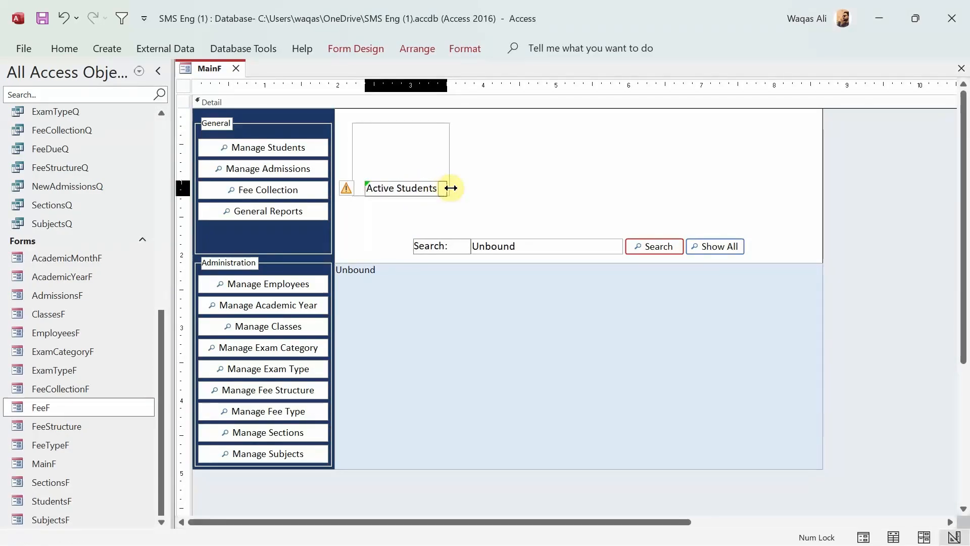
left_click(453, 187)
left_click_drag(365, 189, 352, 189)
left_click(507, 161)
Duplicate the Active Students rectangle and label together, placing the copy directly beside the original
left_click_drag(463, 172, 539, 125)
key("ctrl+c")
key("ctrl+v")
Caption the copied label "Active Classes" and stretch it to the full width of its rectangle
left_click(519, 189)
double_click(509, 189)
type("Class")
key("BackSpace")
type("C")
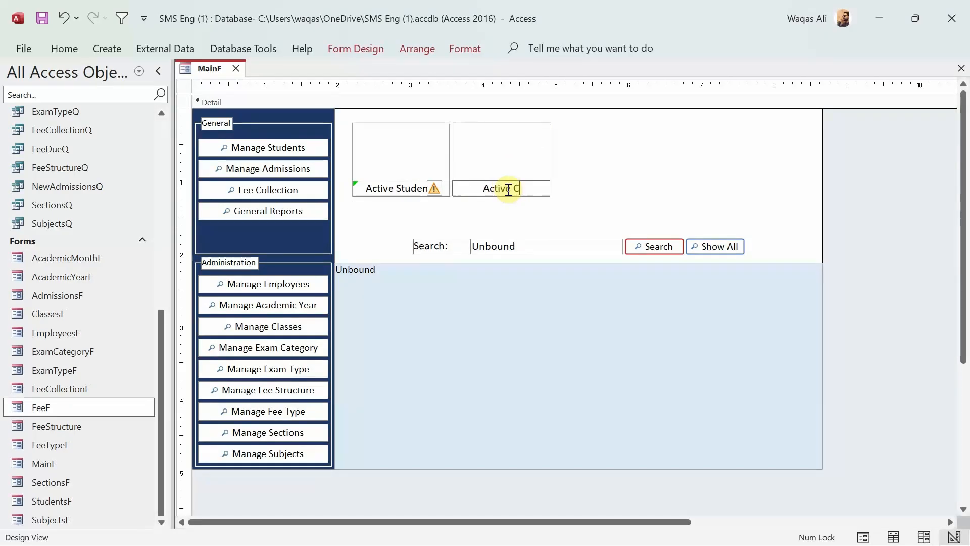
type("la")
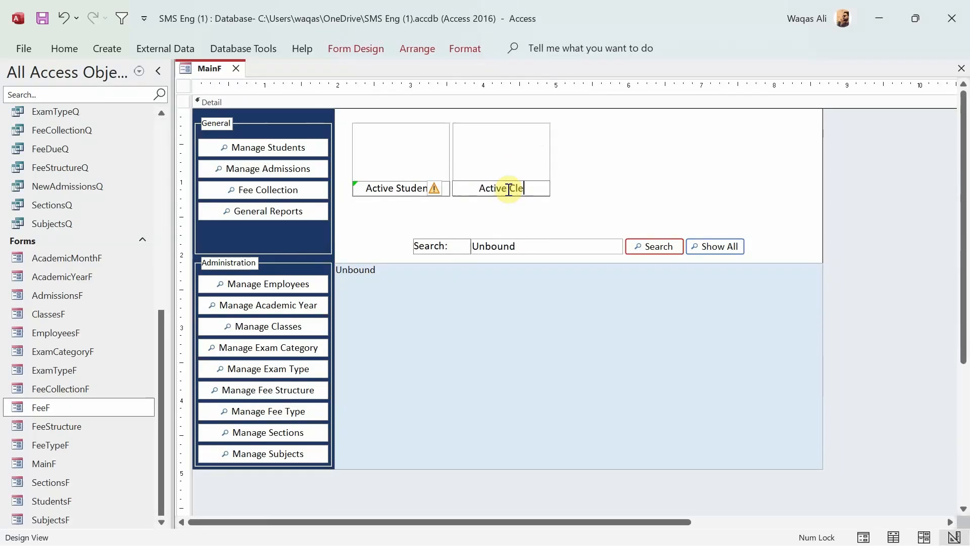
type("sssses")
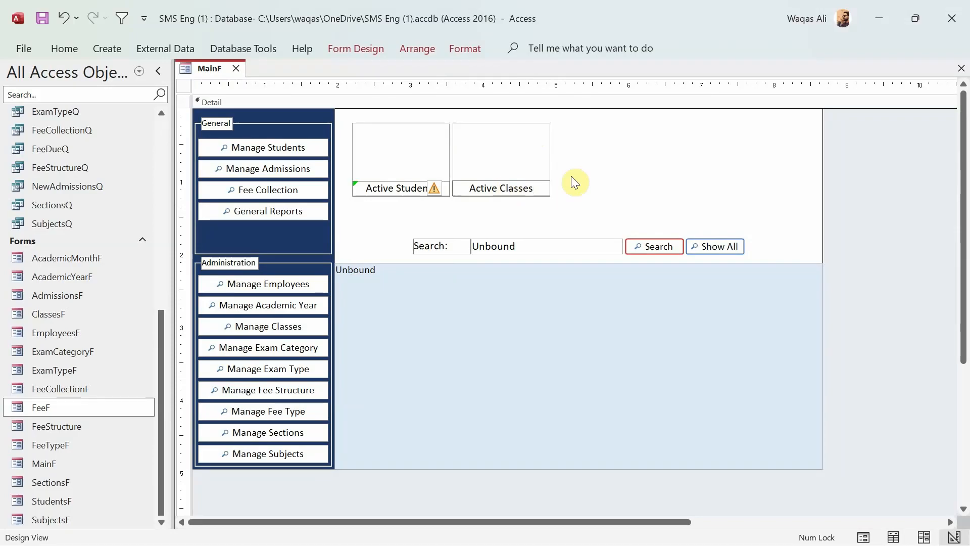
left_click(581, 144)
left_click(518, 193)
left_click_drag(541, 188, 550, 188)
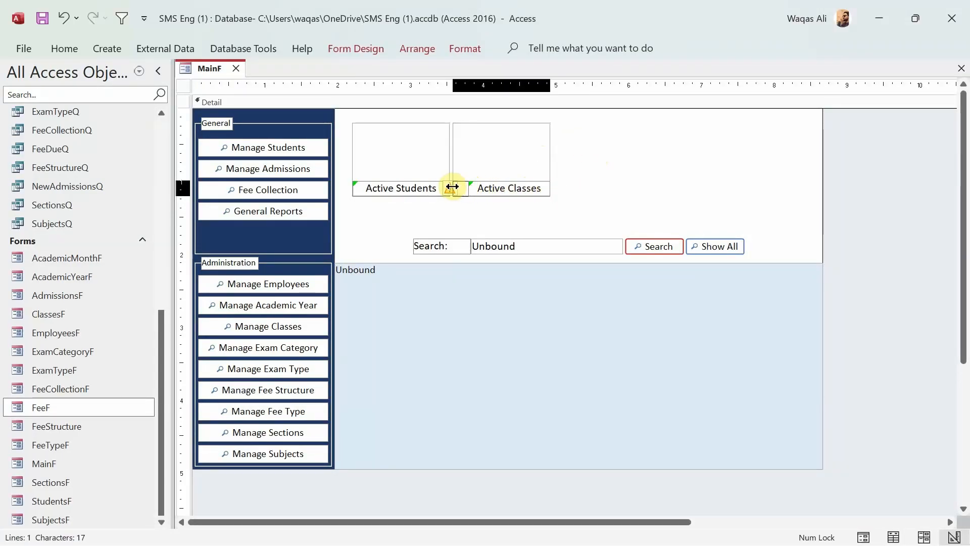
Duplicate the Active Classes rectangle and label to form a third box beside it
left_click_drag(573, 149, 630, 124)
key("ctrl+v")
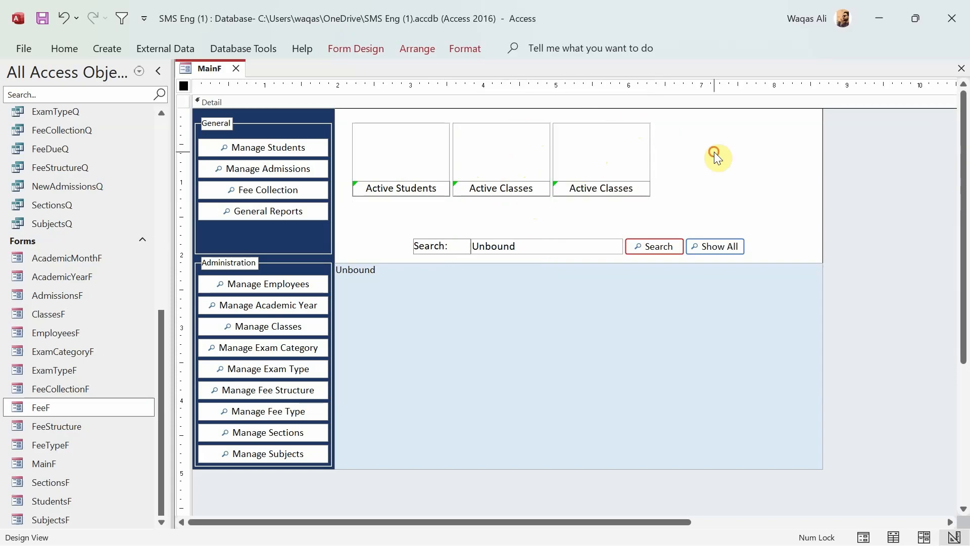
left_click(712, 153)
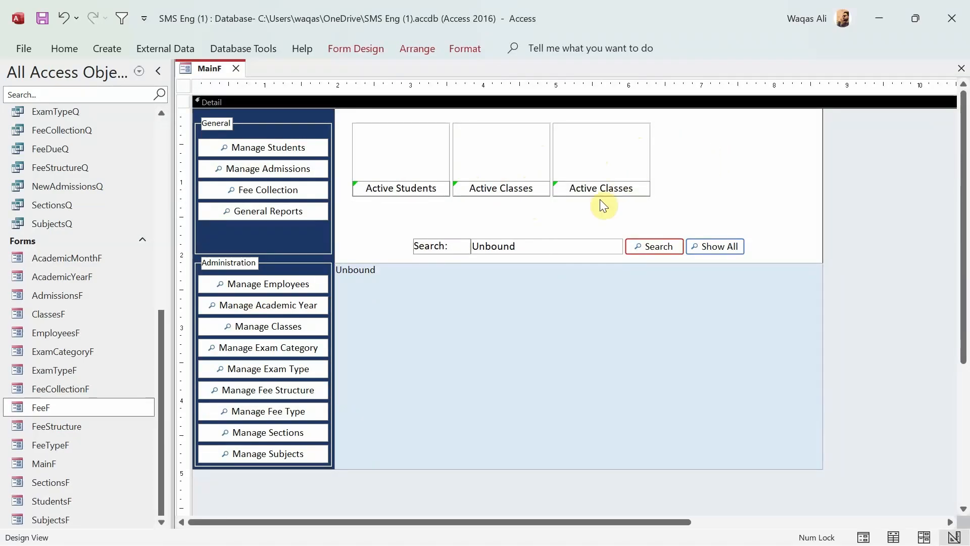
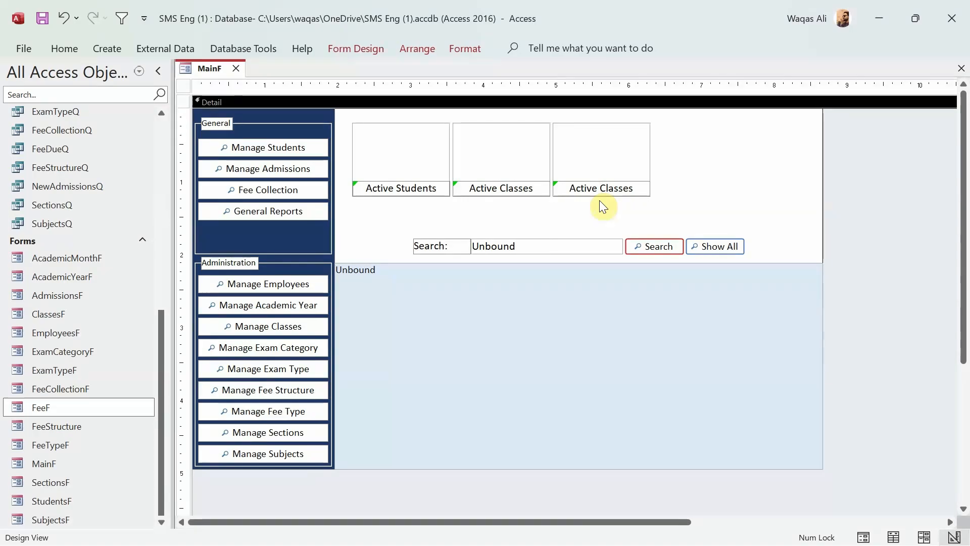
left_click_drag(673, 134, 597, 217)
left_click(715, 155)
left_click(351, 50)
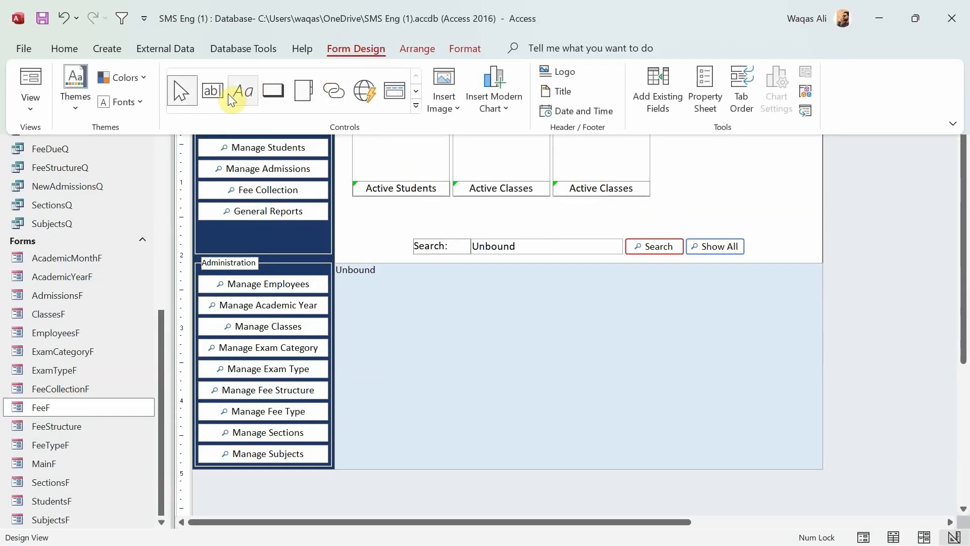
left_click(214, 92)
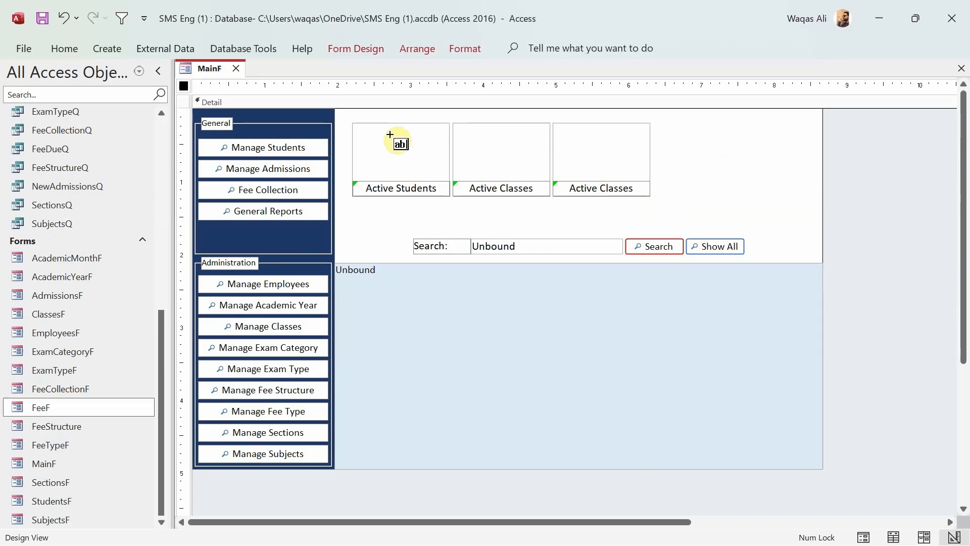
Duplicate the Active Students label just beneath the original and caption the copy "120"
left_click(405, 185)
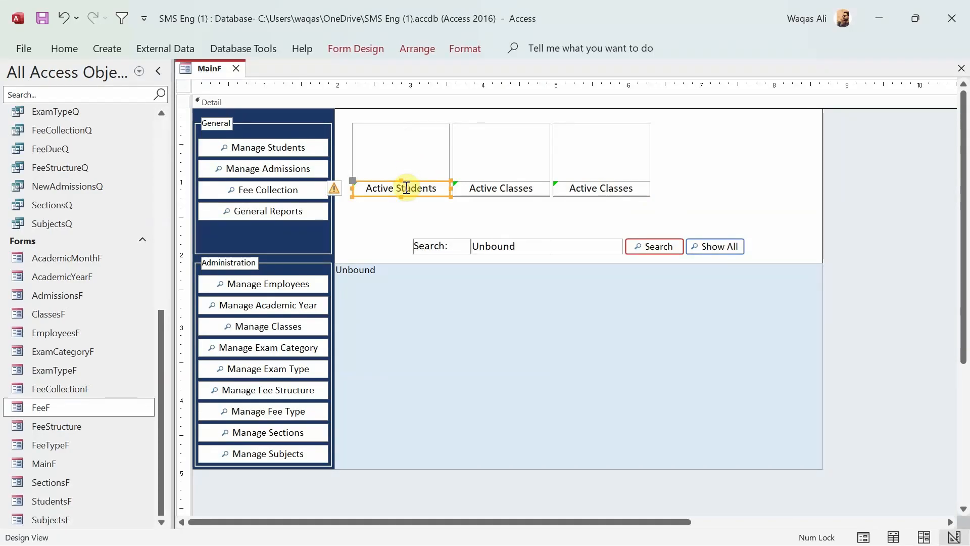
key("ctrl+v")
double_click(407, 210)
left_click(449, 210)
left_click_drag(448, 210, 329, 214)
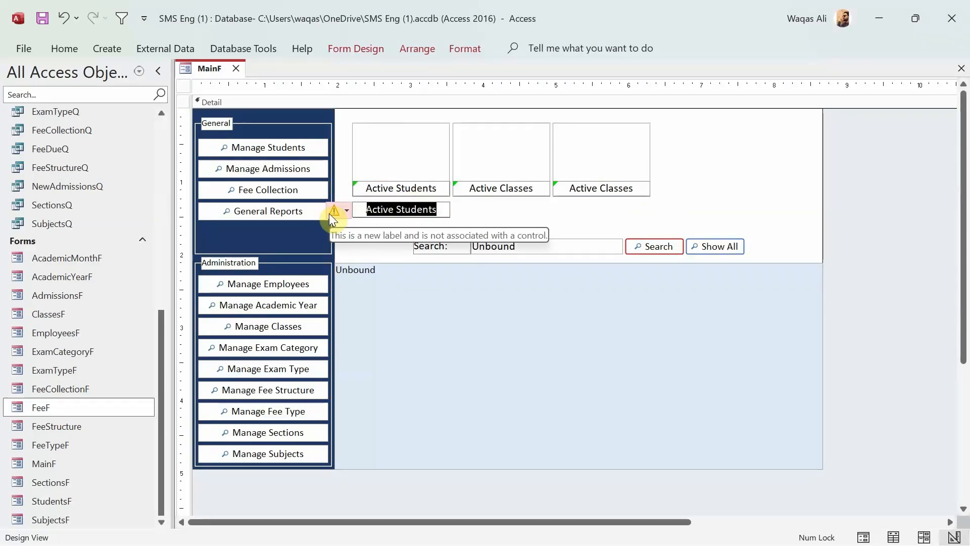
type("120")
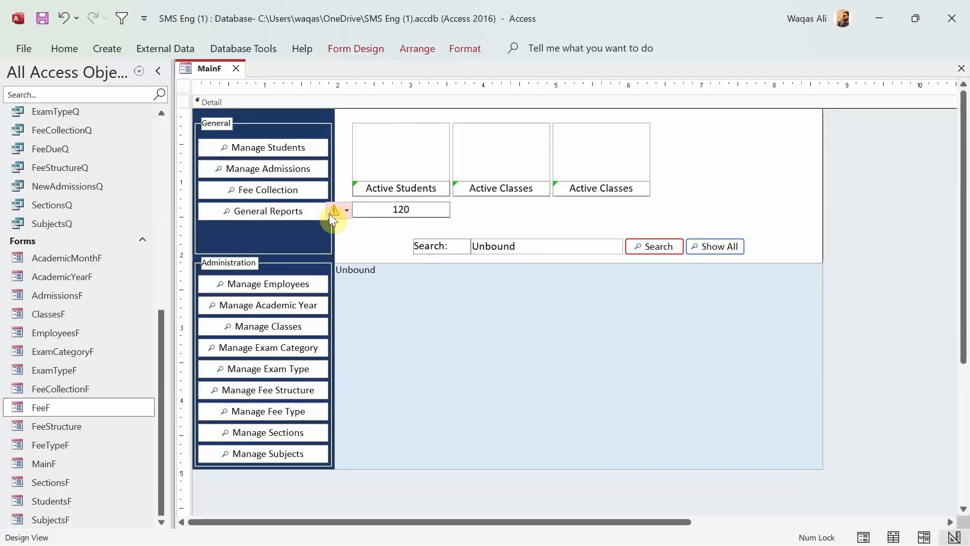
left_click(492, 214)
Place the 120 label inside the Active Students rectangle, enlarge it to the rectangle's height, and set its font size to 28
left_click_drag(402, 210, 445, 181)
left_click(77, 51)
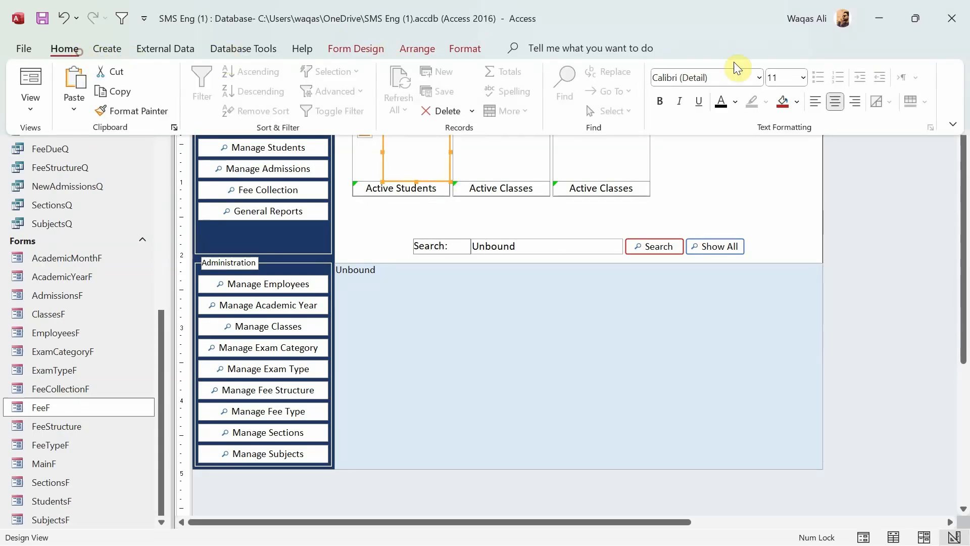
left_click(803, 79)
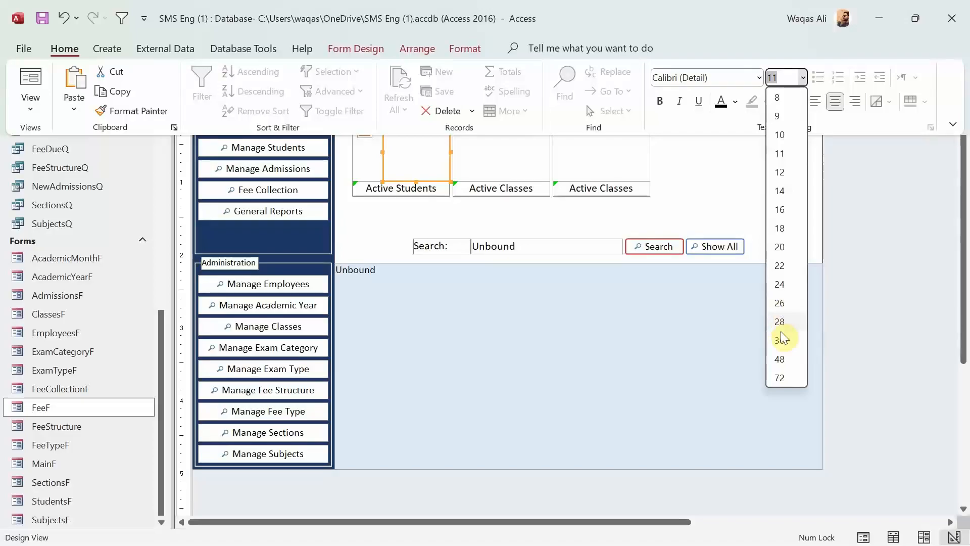
left_click(781, 353)
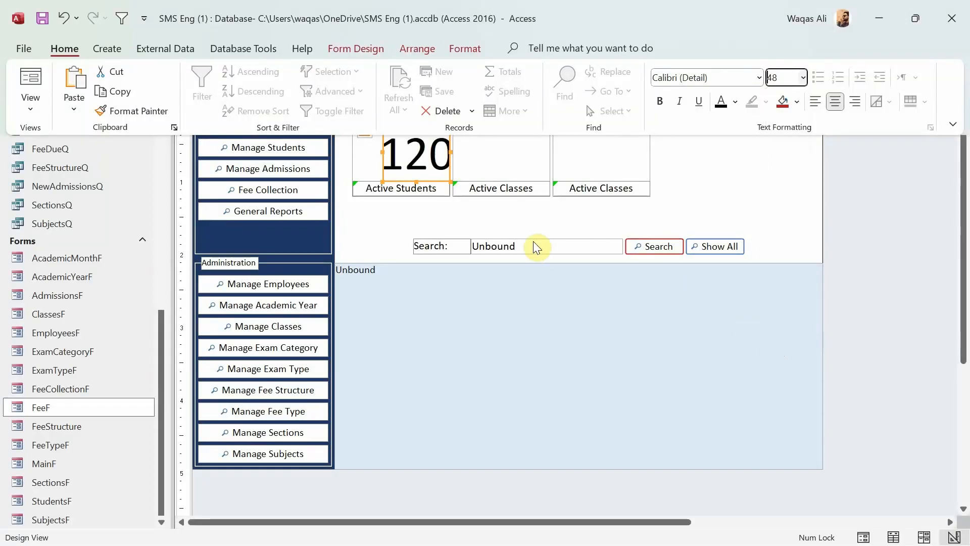
left_click(802, 78)
left_click(787, 323)
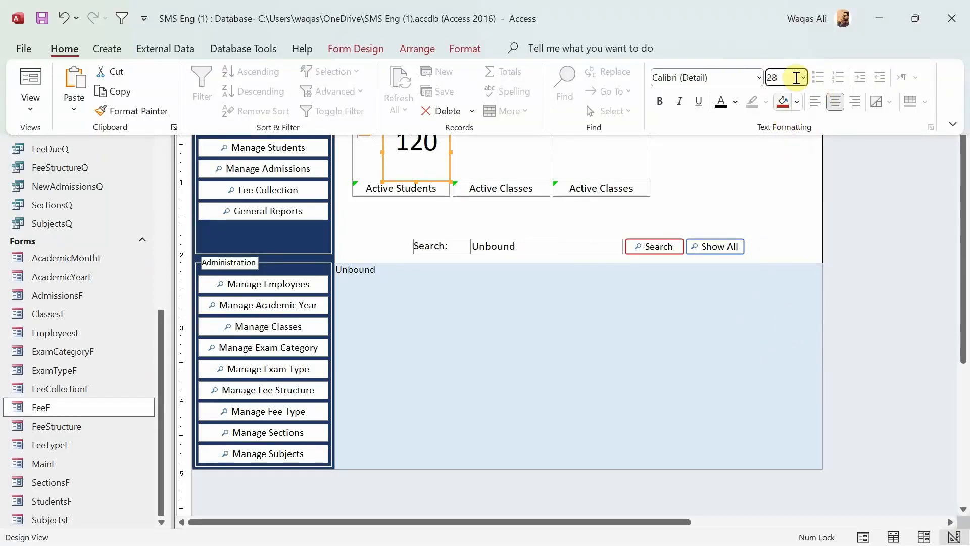
Show the 120 label's format properties and set its top margin to 0.2"
left_click(336, 51)
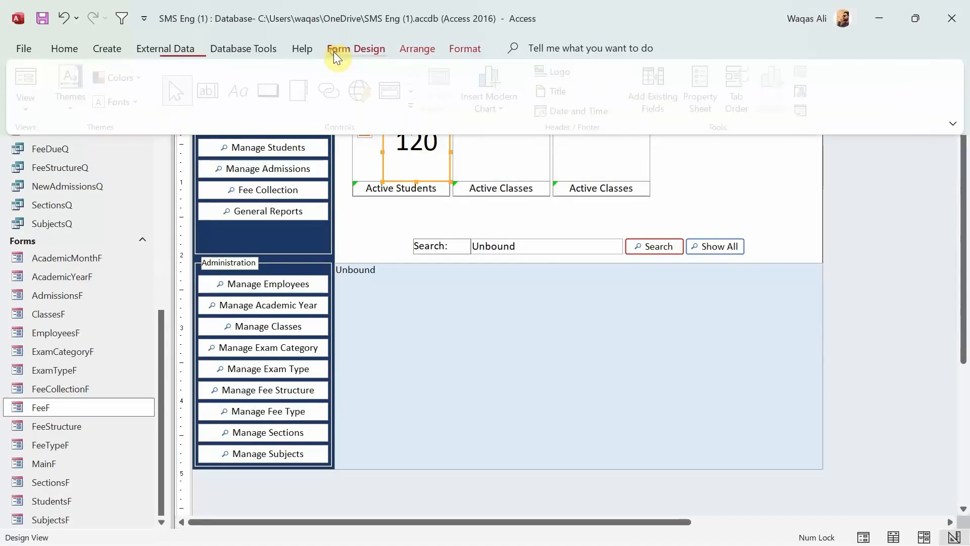
left_click(702, 83)
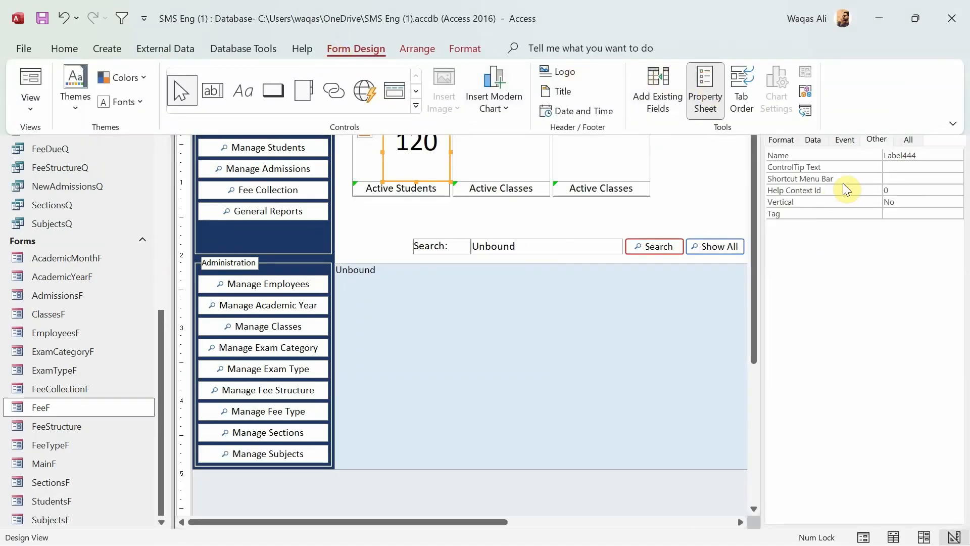
left_click(781, 140)
scroll(915, 418, "down", 2)
scroll(915, 418, "down", 2)
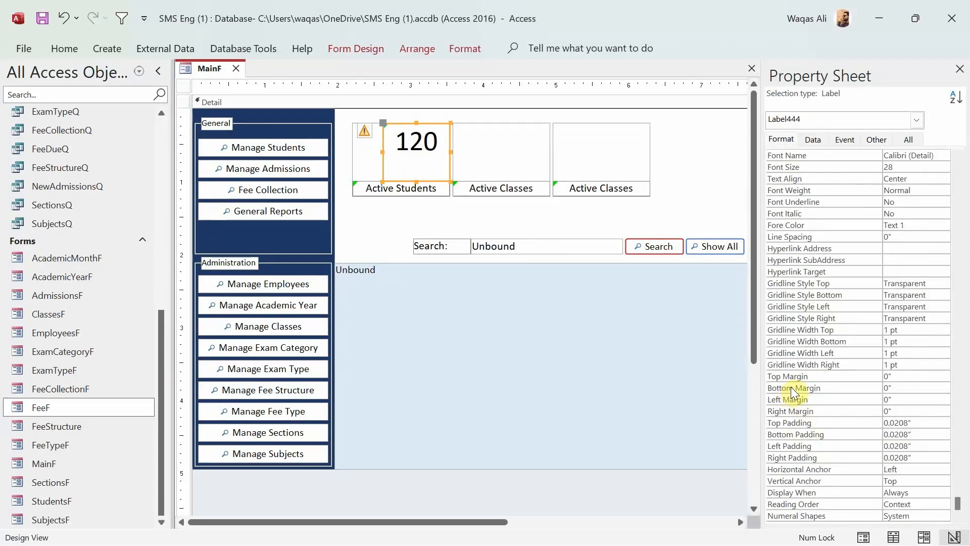
left_click(901, 379)
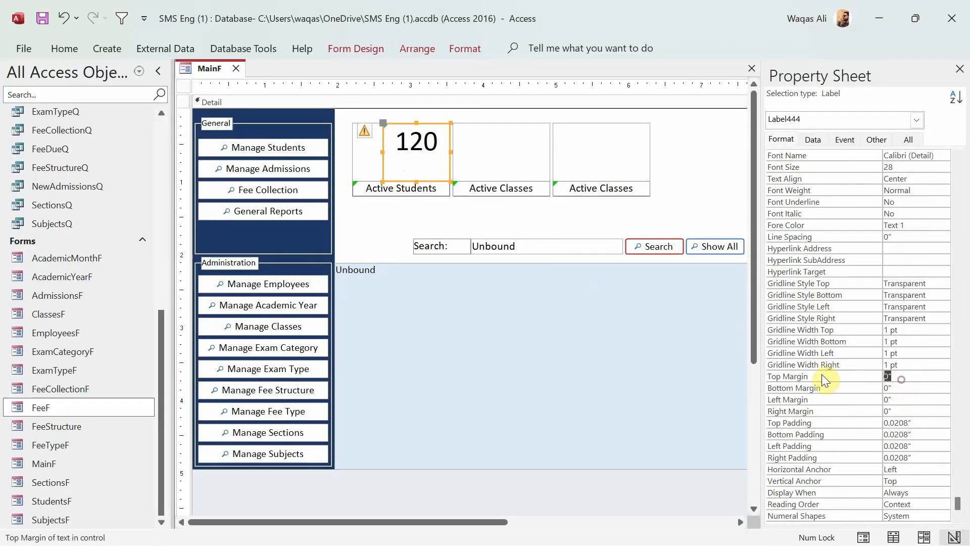
type("0.2")
key("Return")
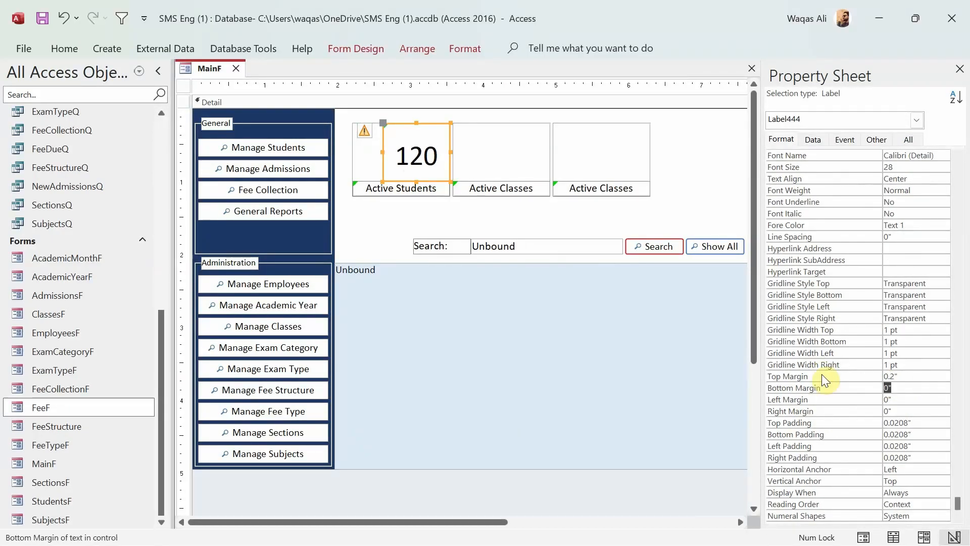
Adjust the 120 label's top margin to 0.15"
left_click(899, 376)
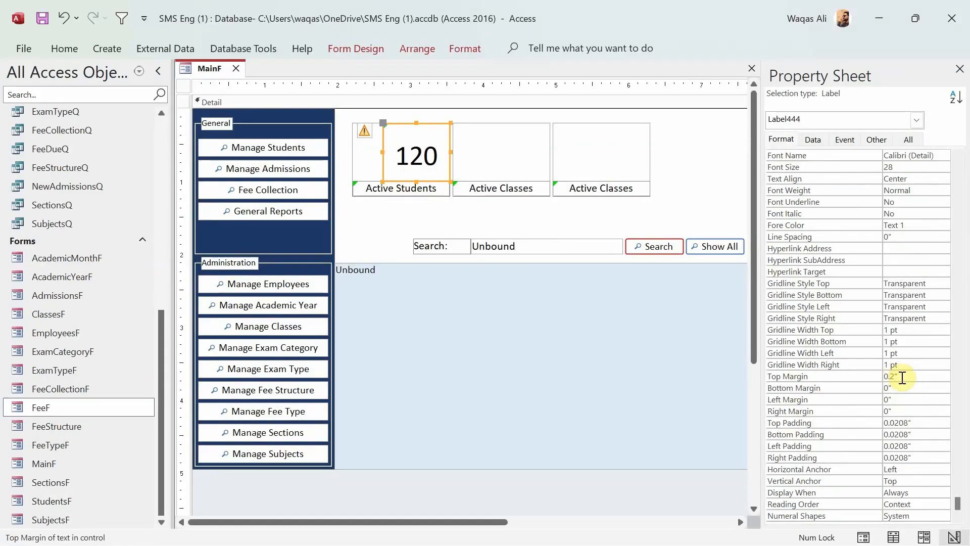
type("1")
key("Return")
left_click(906, 378)
key("Return")
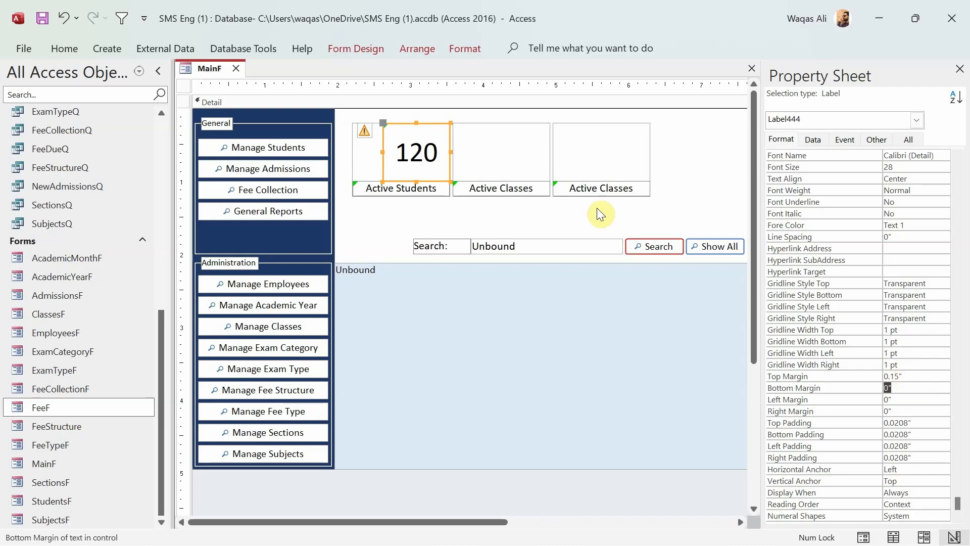
Widen the 120 label to fill the full width of the Active Students rectangle
left_click(689, 153)
left_click(431, 145)
left_click_drag(384, 152, 353, 152)
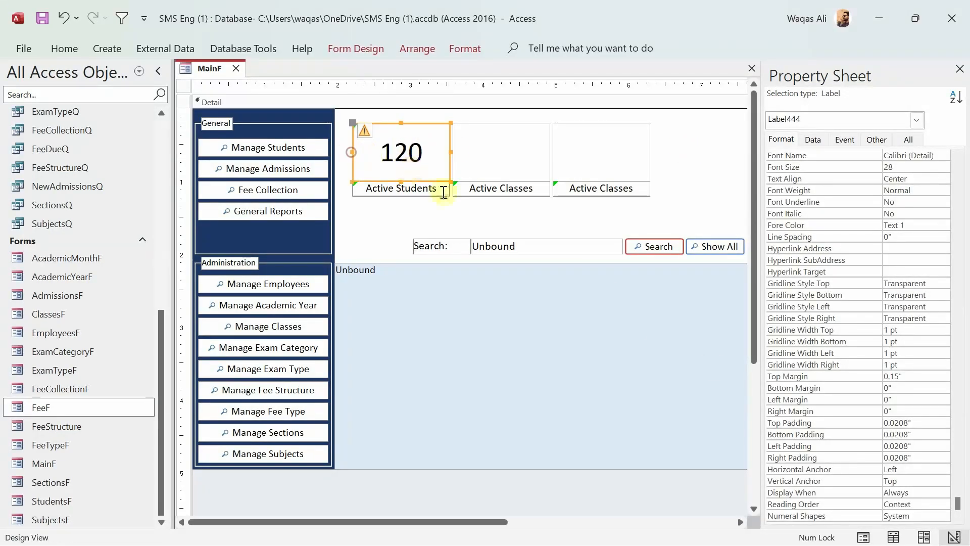
left_click(495, 215)
Copy the 120 label into the Active Classes rectangle, caption the copy "20", and close the property sheet
left_click(402, 151)
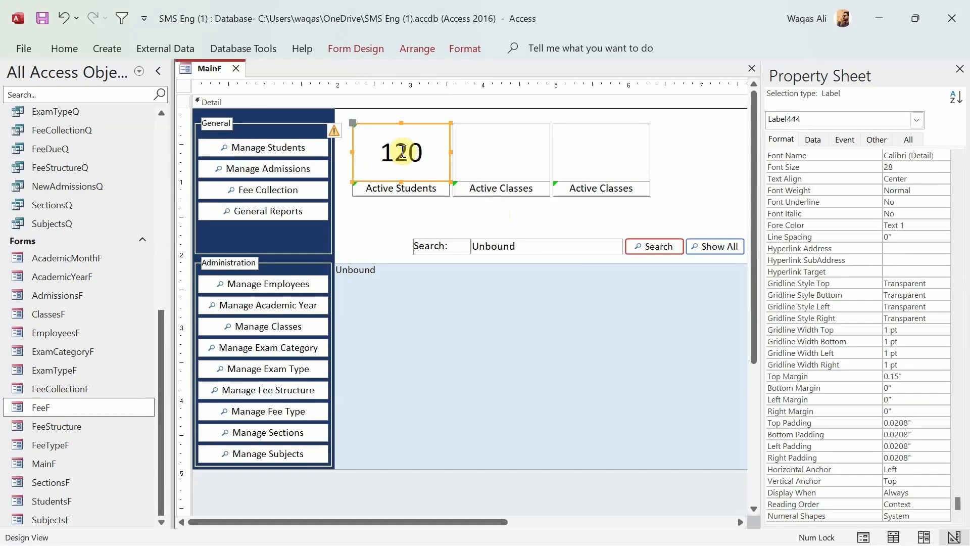
key("ctrl+c")
key("ctrl+v")
left_click_drag(423, 191, 514, 130)
left_click(493, 147)
key("BackSpace")
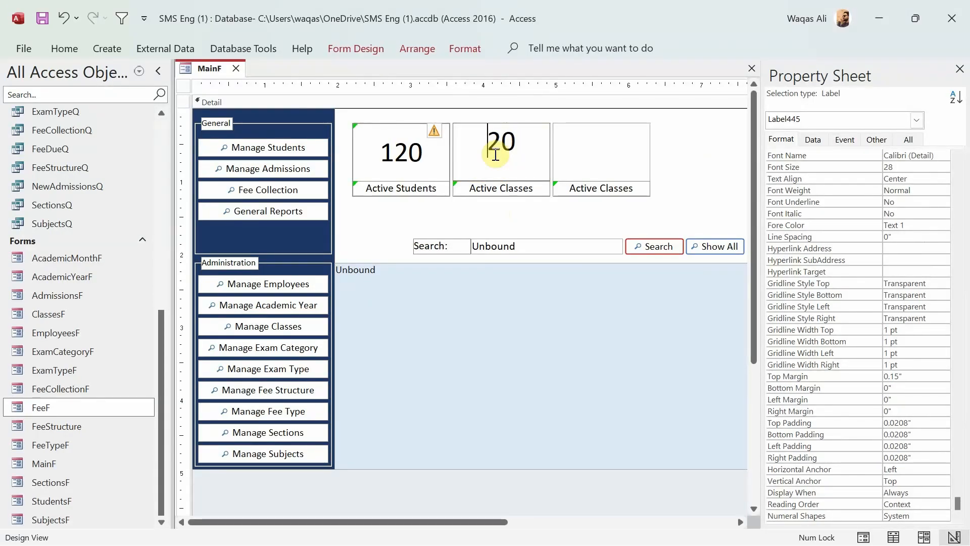
left_click(532, 219)
left_click(960, 69)
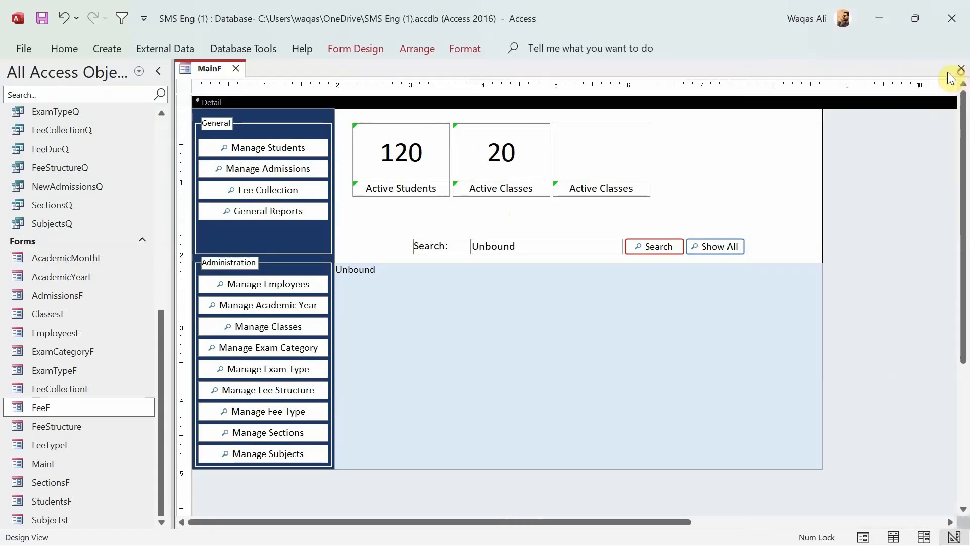
Duplicate the number label from the Active Classes box and fit the copy into the third rectangle
left_click(466, 174)
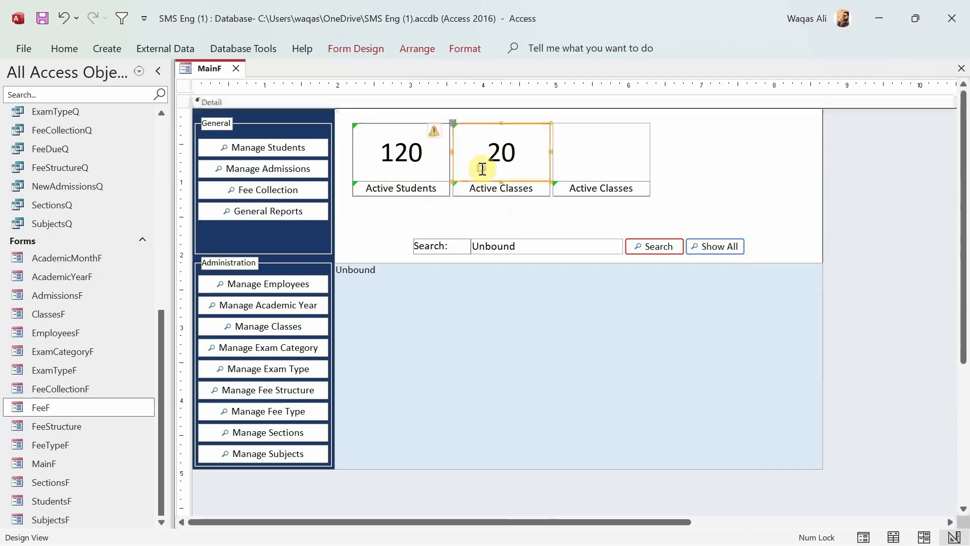
key("ctrl+c")
key("ctrl+v")
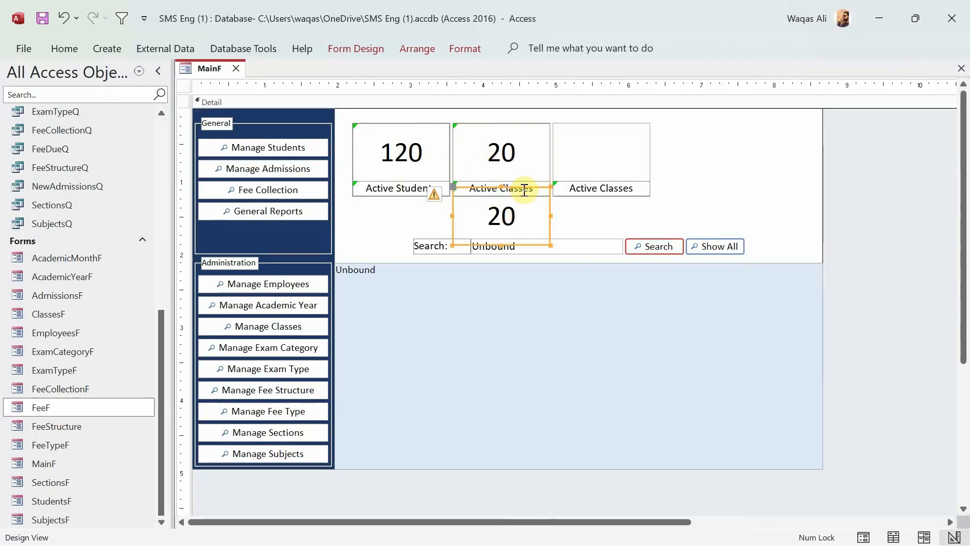
left_click_drag(524, 185, 623, 122)
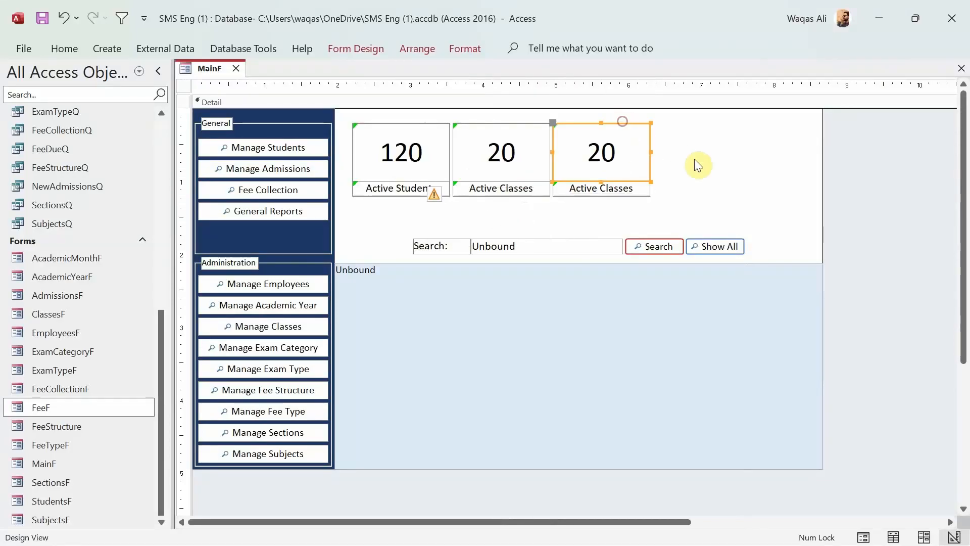
Change the third box's caption to "Active Subjects" and stretch the label to the rectangle's full width
left_click(607, 190)
double_click(607, 190)
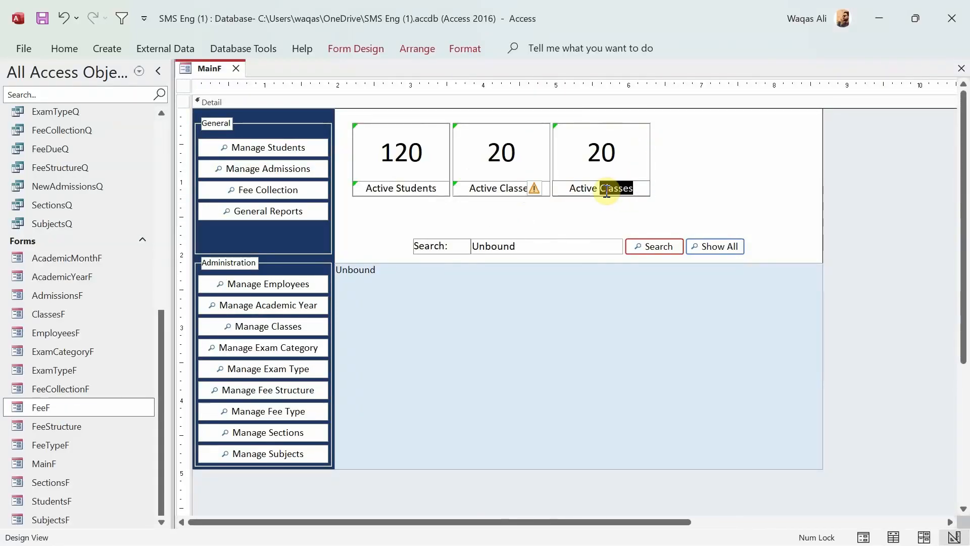
type("Subjects")
left_click(688, 187)
left_click(636, 189)
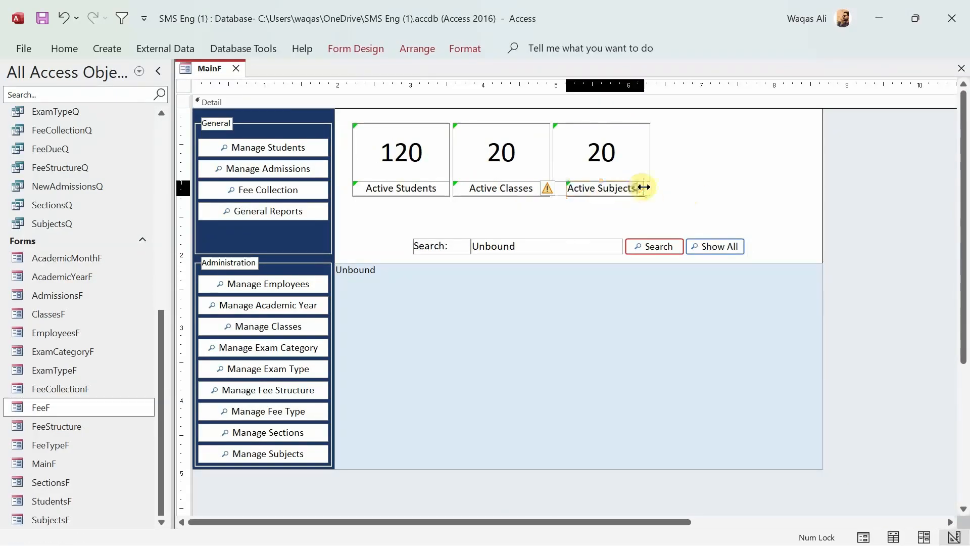
left_click_drag(650, 187, 650, 187)
left_click_drag(567, 189, 555, 188)
Change the number in the Active Subjects box to 13
left_click_drag(665, 147, 596, 189)
left_click(692, 166)
left_click(606, 144)
double_click(593, 153)
type("13")
Duplicate the complete Active Subjects box with its number and caption to form a fourth box beside it
left_click_drag(673, 136, 711, 127)
key("ctrl+c")
key("ctrl+v")
left_click(792, 189)
Change the fourth box's caption to "Active Faculty" and stretch the label to the rectangle's full width
left_click(705, 191)
double_click(705, 190)
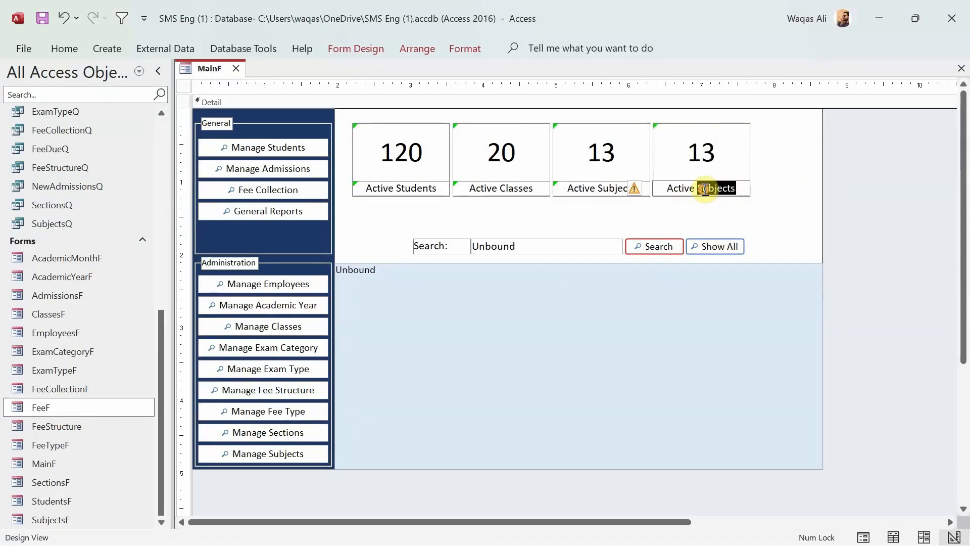
type("Faculty")
left_click(749, 213)
left_click(718, 188)
left_click_drag(734, 188, 750, 188)
left_click_drag(669, 188, 653, 186)
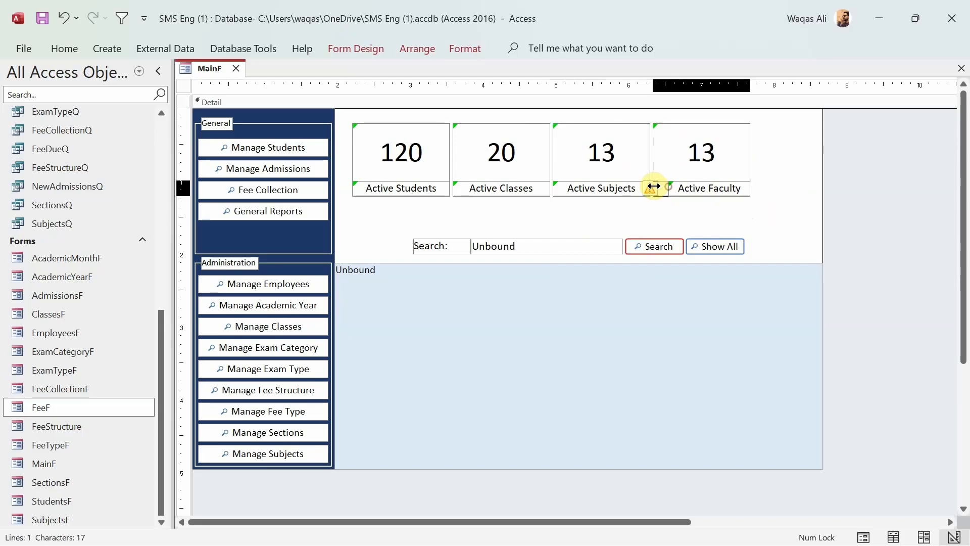
Change the number in the Active Faculty box to 26
left_click(699, 148)
double_click(697, 150)
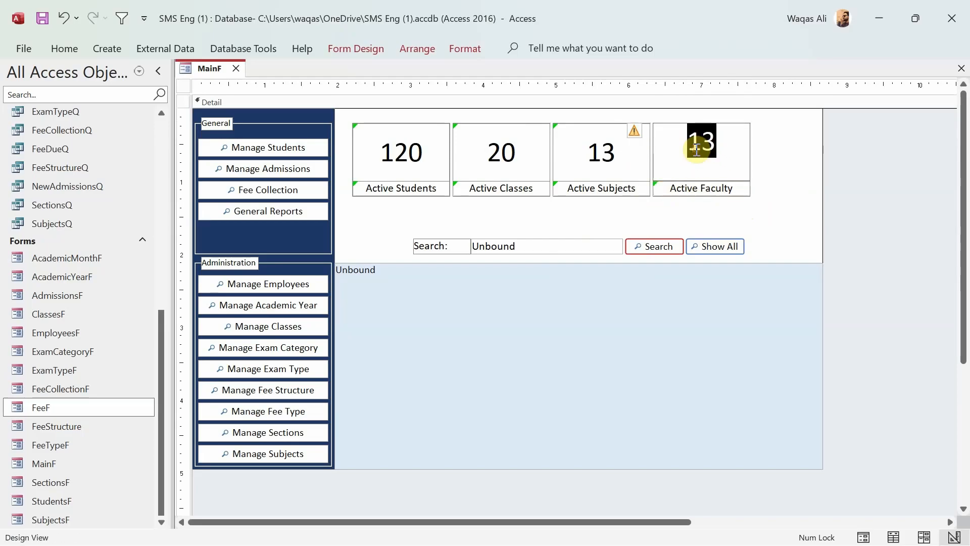
type("26")
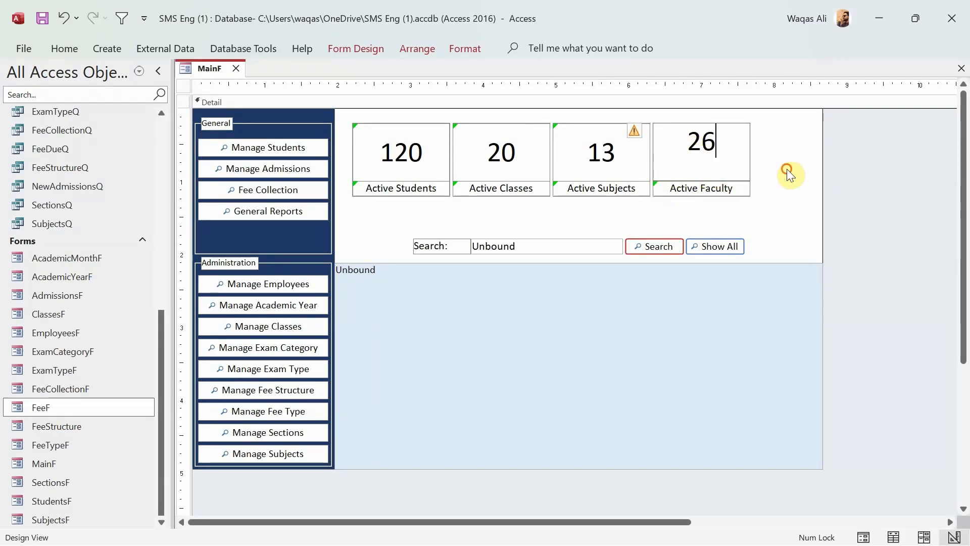
left_click(776, 123)
Shift all four summary boxes together slightly to the right, away from the sidebar
left_click_drag(773, 117, 375, 212)
left_click_drag(704, 191, 716, 193)
left_click(543, 216)
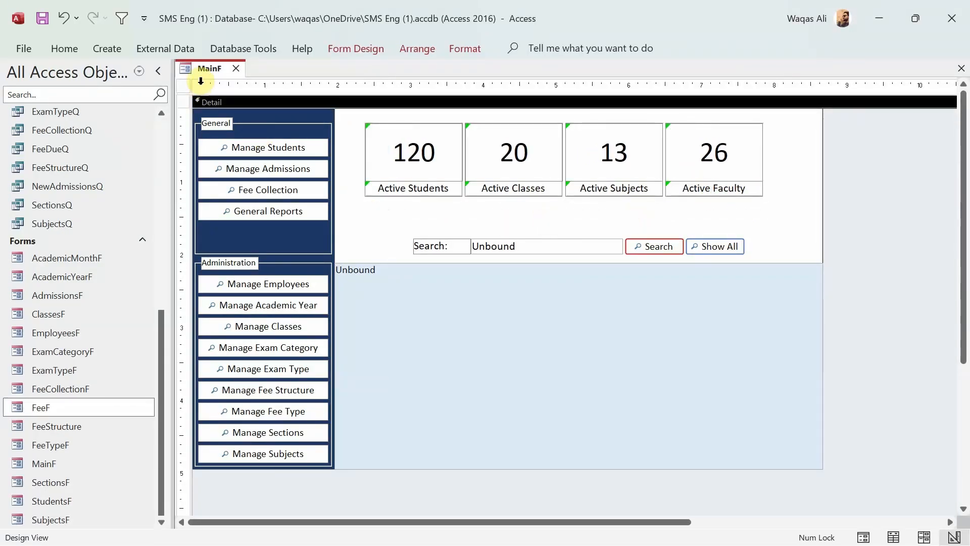
Check the summary box layout in Form View and return the form to Design View
right_click(193, 68)
left_click(226, 147)
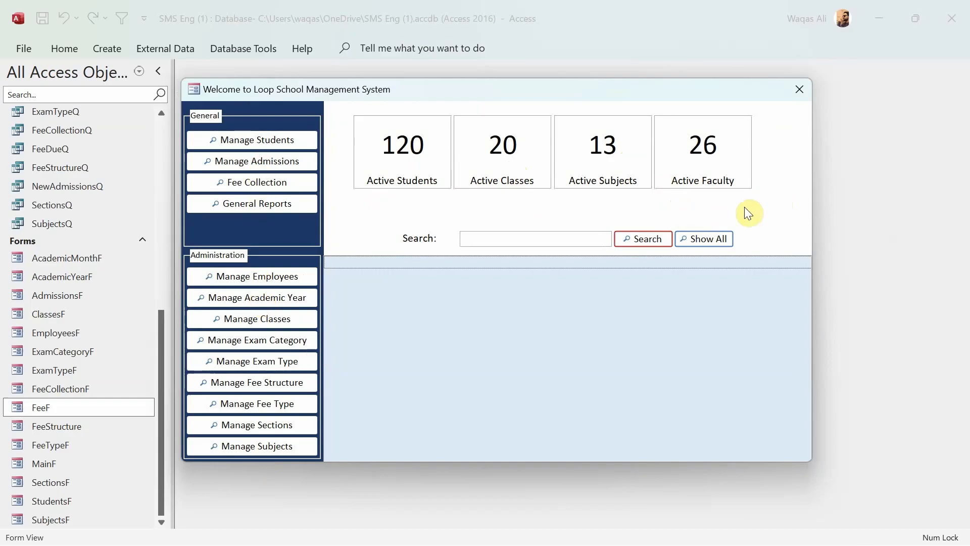
right_click(375, 221)
left_click(386, 264)
Move all four summary boxes together to the left until they sit close against the blue sidebar
left_click_drag(799, 129, 393, 190)
left_click_drag(704, 188, 696, 187)
left_click(770, 174)
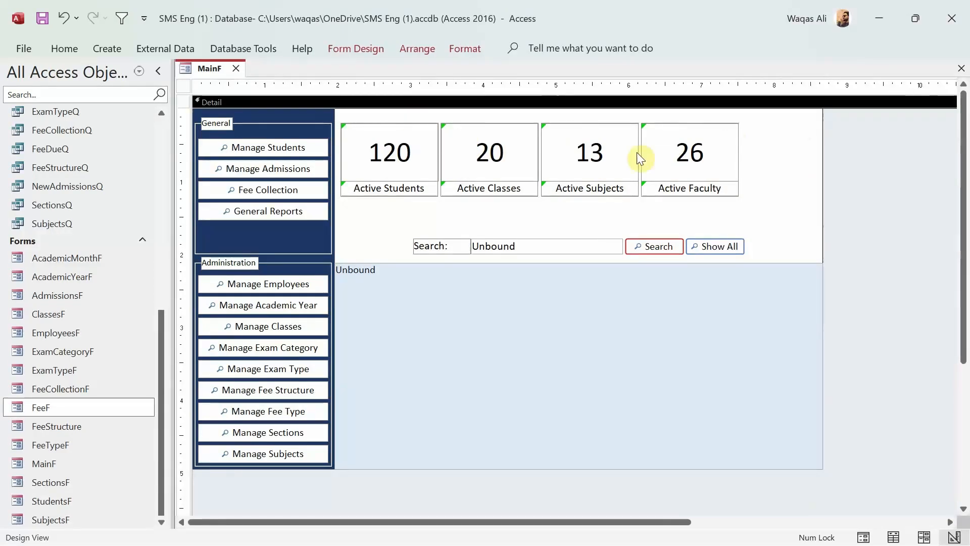
left_click_drag(764, 126, 392, 192)
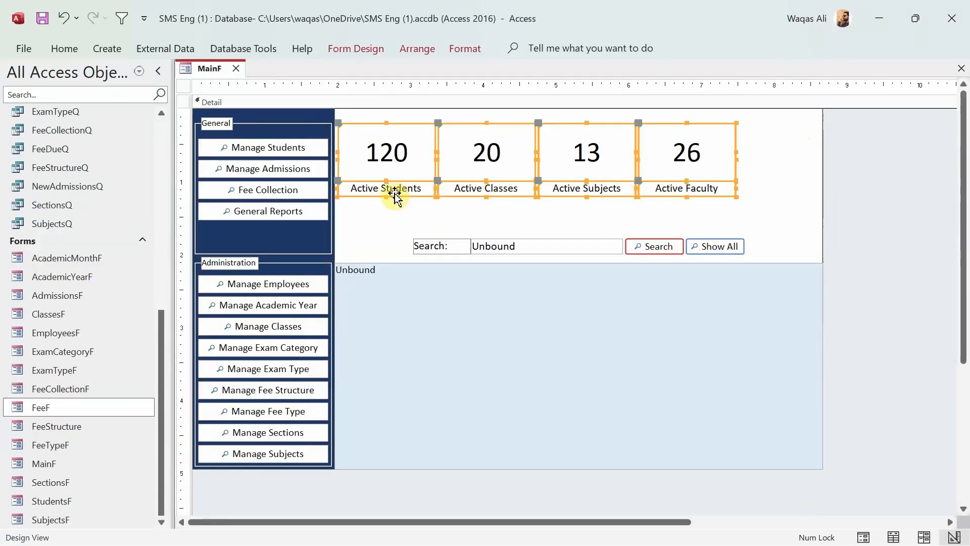
left_click(716, 211)
Narrow the Active Students number and caption together to about 1.24" and show their width property
left_click(410, 141)
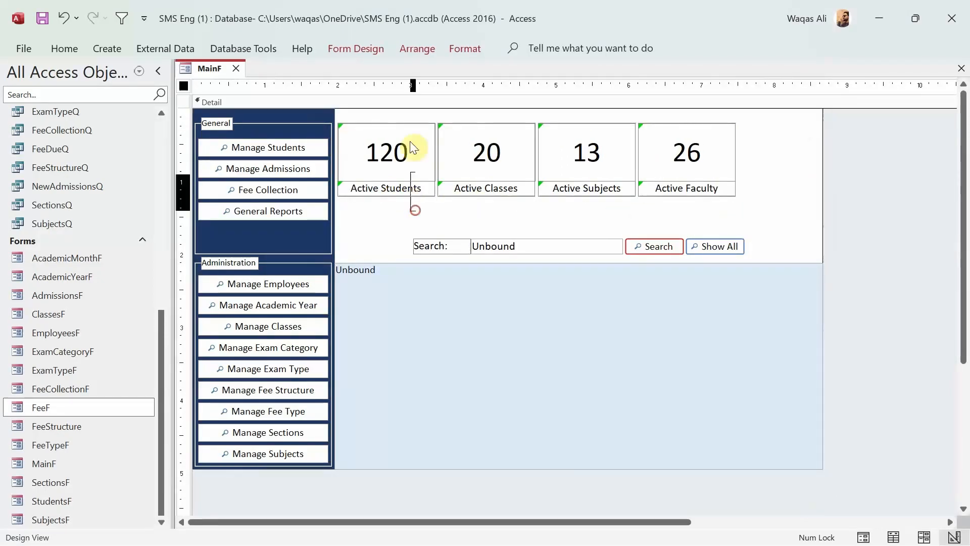
mouse_move(431, 152)
left_mouse_down()
mouse_move(418, 157)
mouse_move(427, 152)
left_mouse_up()
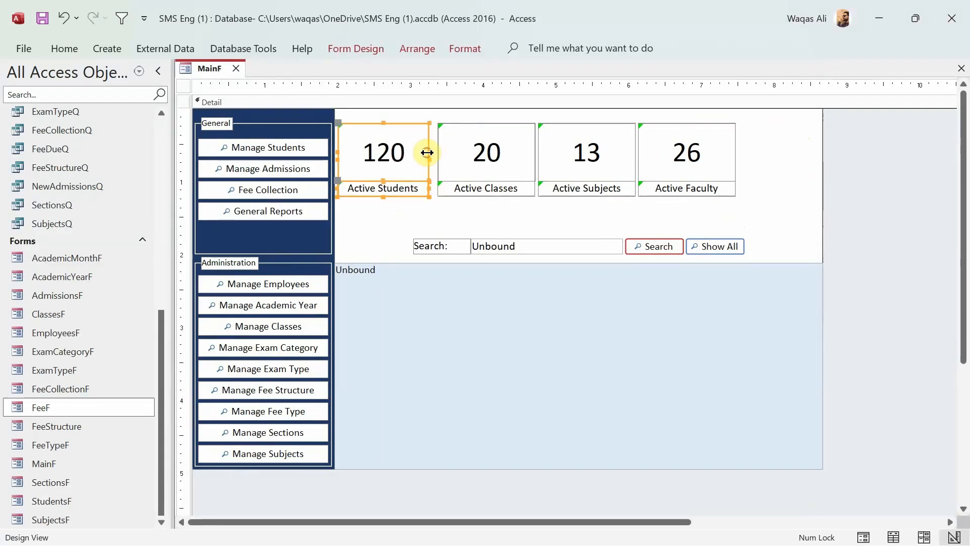
left_click(348, 47)
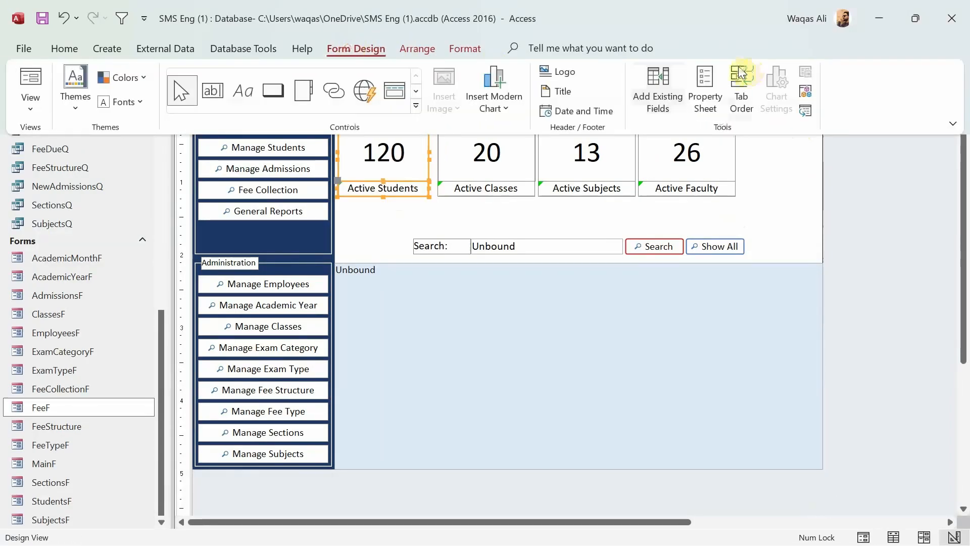
left_click(710, 85)
left_click(838, 169)
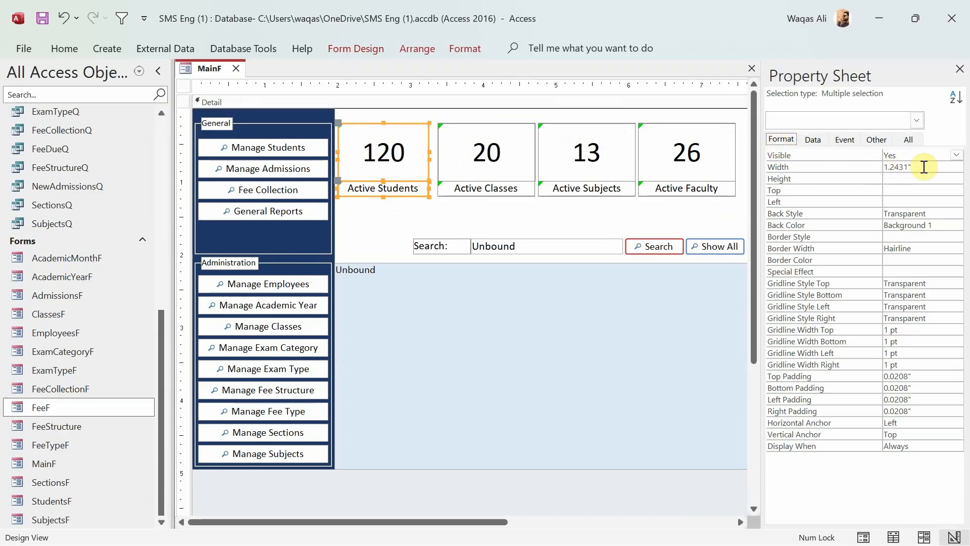
Set the width of the Active Classes, Active Subjects and Active Faculty boxes to 1.2431" and close the property sheet
left_click_drag(507, 224, 663, 124)
left_click(928, 167)
left_click_drag(857, 164, 752, 162)
key("ctrl+v")
key("Return")
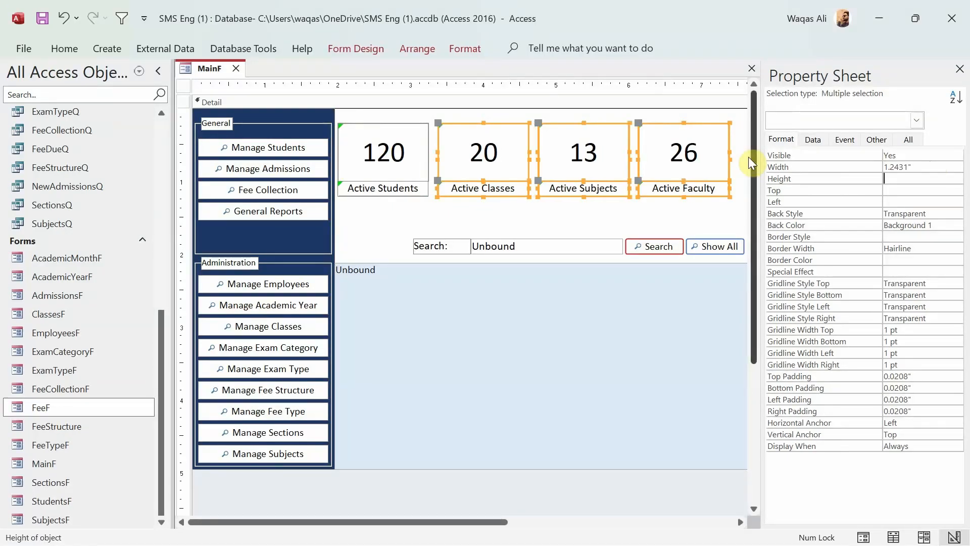
left_click(960, 69)
Move the Active Classes, Active Subjects and Active Faculty boxes leftward so that all four boxes sit closely spaced in one row
left_click(774, 199)
left_click_drag(509, 215, 480, 136)
left_click_drag(575, 210, 567, 139)
left_click_drag(696, 210, 682, 147)
left_click_drag(672, 155, 662, 154)
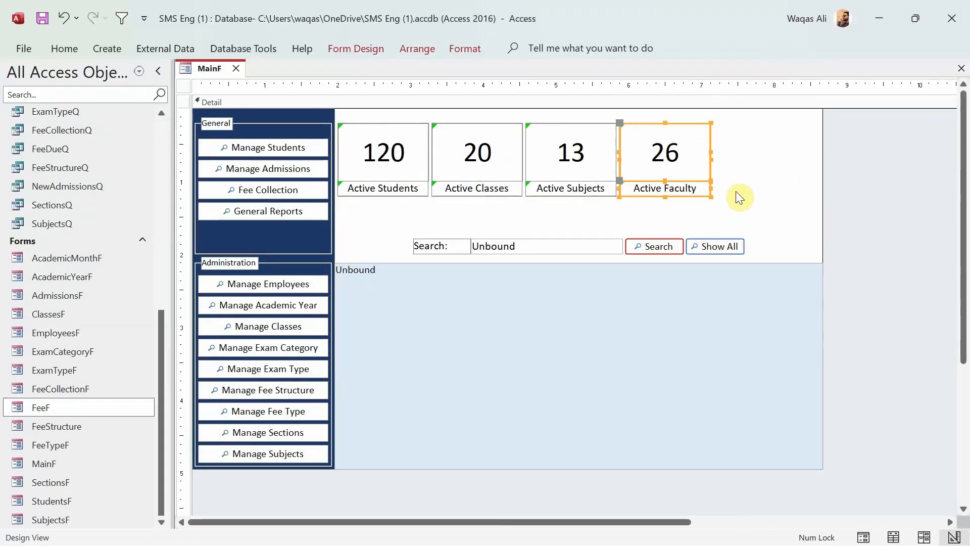
Add a copy of the Active Faculty box at the end of the row and change its caption to Financials
key("ctrl+v")
left_click_drag(684, 210, 775, 130)
left_click(776, 218)
left_click(758, 188)
left_click_drag(725, 188, 804, 187)
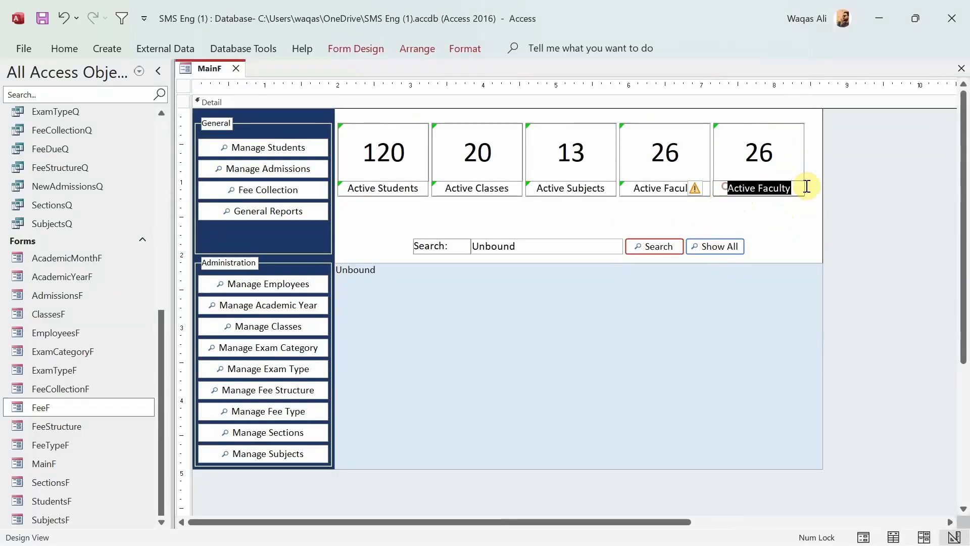
type("Financials")
key("Return")
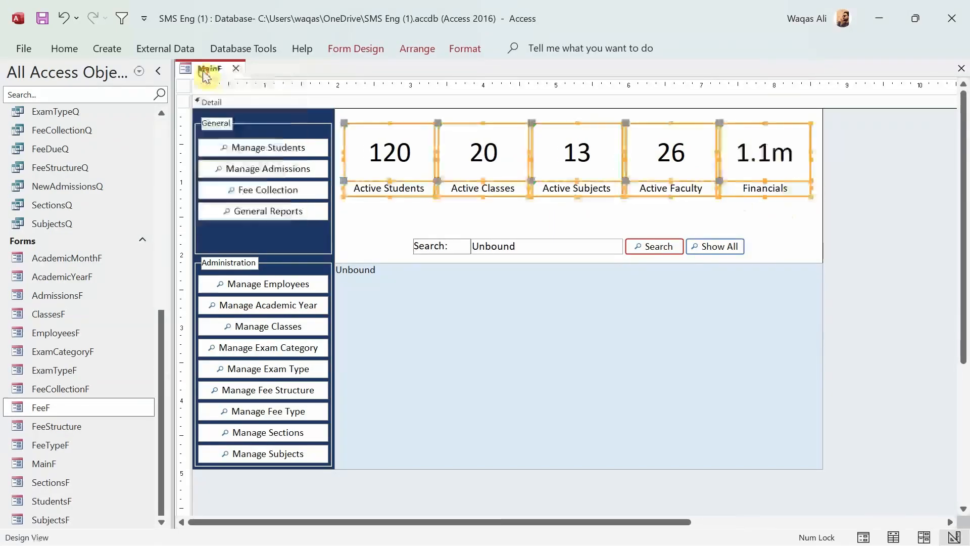
Show the main form in Form View, reposition its window, and try the Fee Collection button
right_click(202, 69)
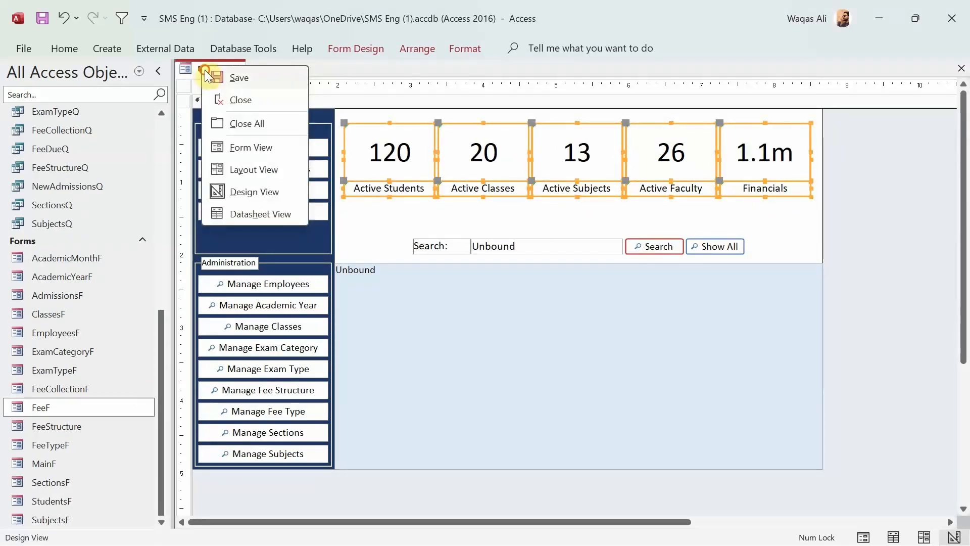
left_click(253, 149)
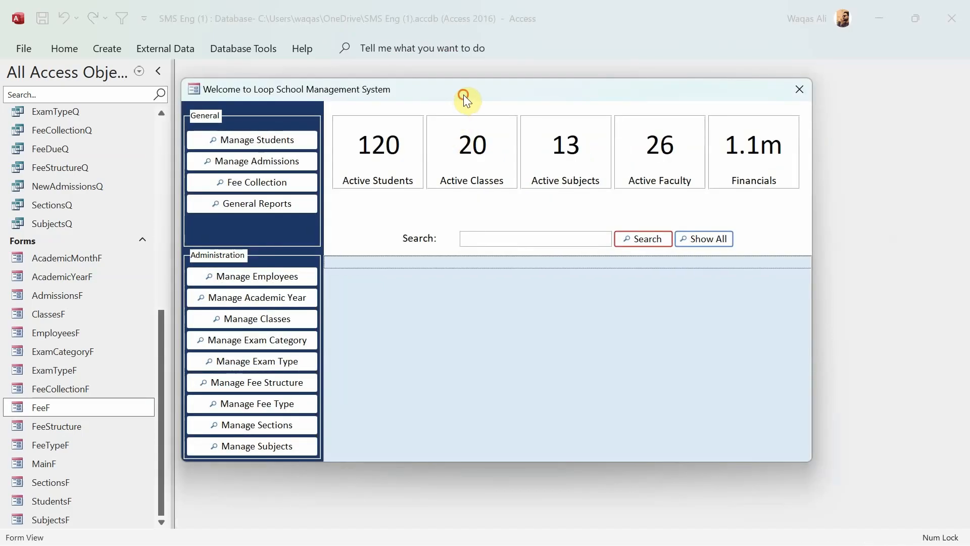
left_click_drag(462, 95, 497, 114)
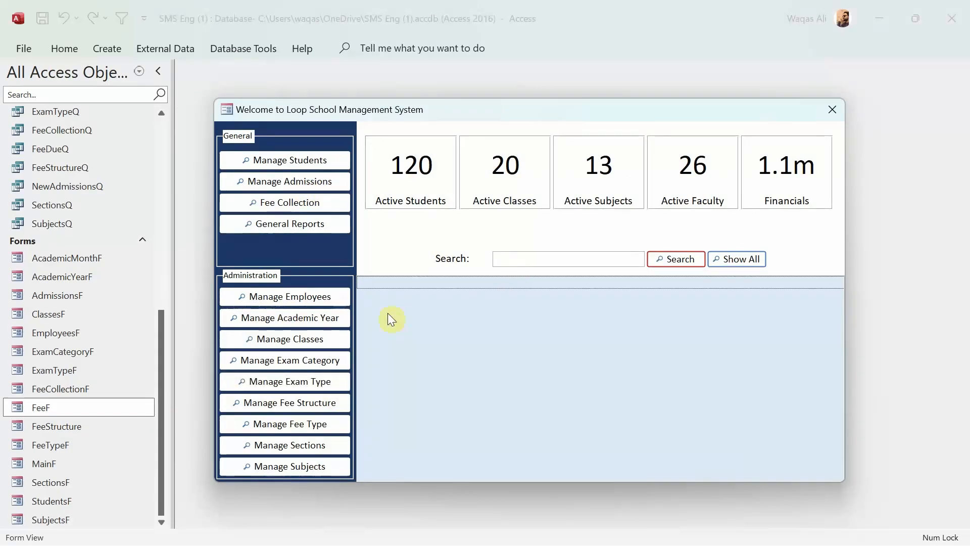
left_click(305, 201)
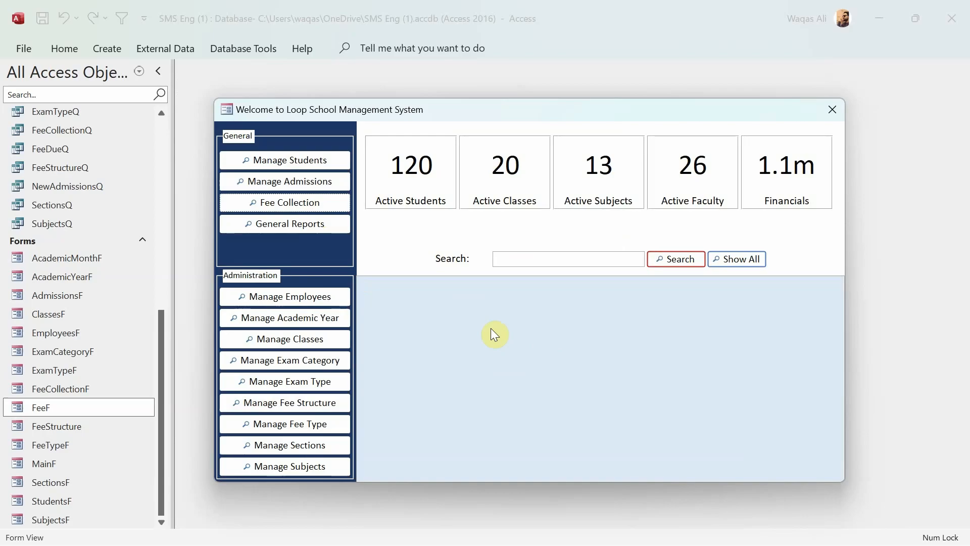